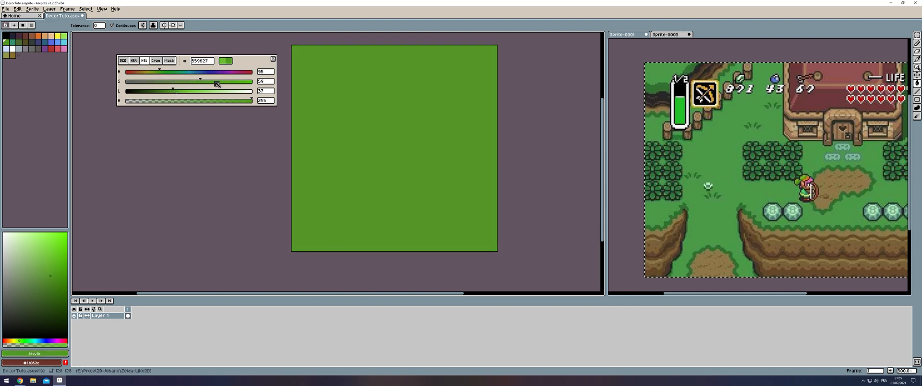
Fill the canvas background with a darker green at saturation 73 and lightness 32, and display the grid over it
{"action": "left_click_drag", "start_coordinate": [173, 91], "coordinate": [166, 91]}
{"action": "left_click", "coordinate": [374, 81]}
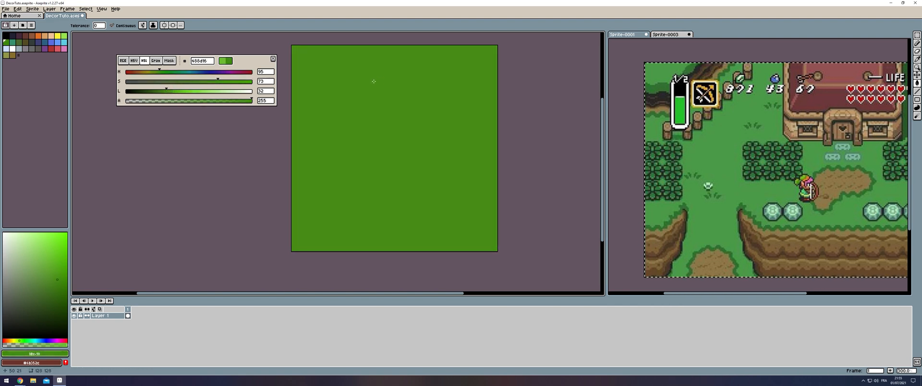
{"action": "left_click", "coordinate": [273, 59]}
{"action": "mouse_move", "coordinate": [528, 101]}
{"action": "left_mouse_down"}
{"action": "mouse_move", "coordinate": [546, 101]}
{"action": "mouse_move", "coordinate": [511, 124]}
{"action": "left_mouse_up"}
{"action": "key", "text": "ctrl+apostrophe"}
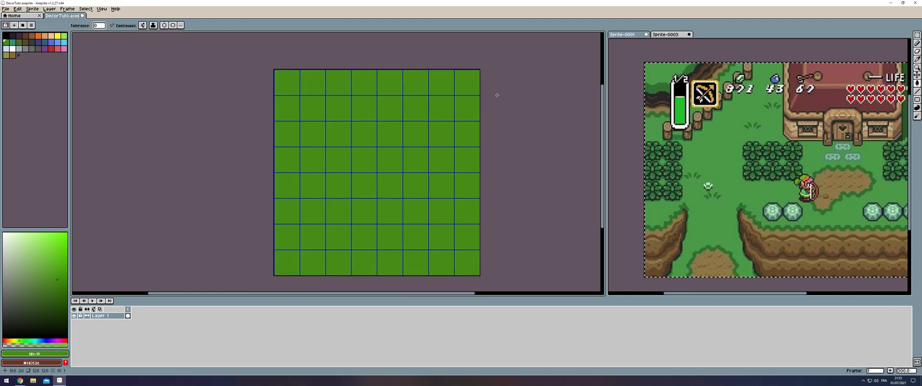
Draw a round dark purple outline for a wooden post's top in the second cell of the first row, and extend its side downward
{"action": "left_click_drag", "start_coordinate": [498, 95], "coordinate": [504, 109]}
{"action": "key", "text": "b"}
{"action": "scroll", "coordinate": [300, 103], "scroll_direction": "up", "scroll_amount": 3}
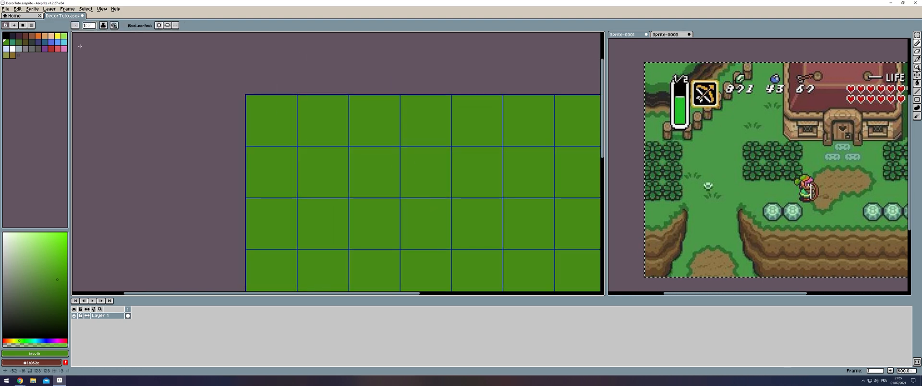
{"action": "left_click", "coordinate": [25, 36]}
{"action": "scroll", "coordinate": [302, 126], "scroll_direction": "up", "scroll_amount": 3}
{"action": "scroll", "coordinate": [340, 158], "scroll_direction": "up", "scroll_amount": 2}
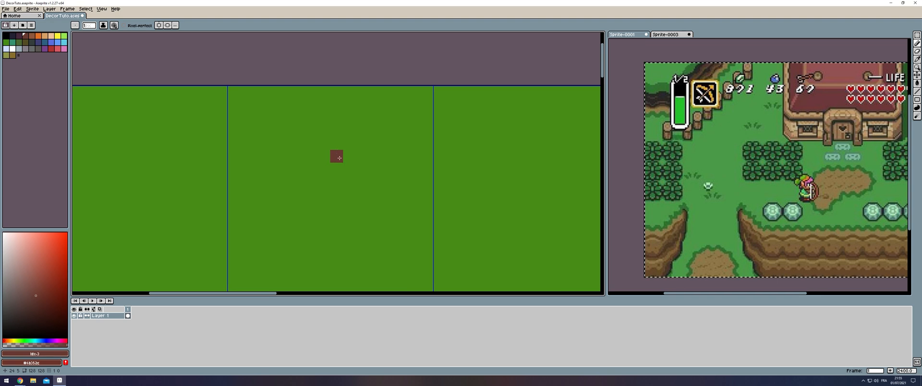
{"action": "scroll", "coordinate": [685, 139], "scroll_direction": "up", "scroll_amount": 3}
{"action": "left_click_drag", "start_coordinate": [686, 138], "coordinate": [792, 225]}
{"action": "scroll", "coordinate": [687, 151], "scroll_direction": "down", "scroll_amount": 2}
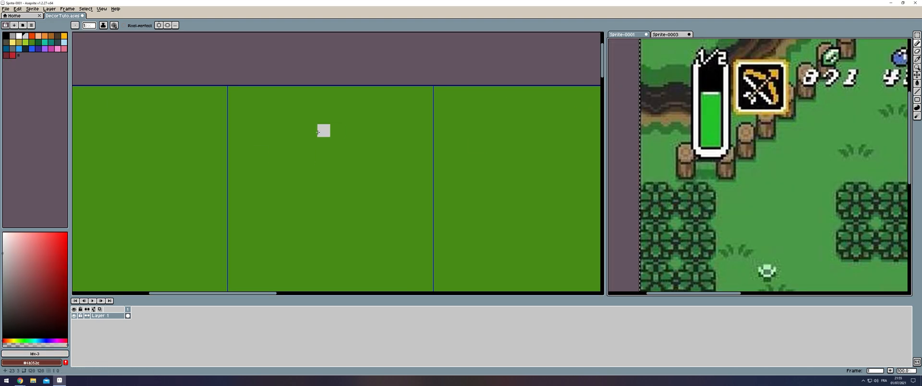
{"action": "left_click", "coordinate": [318, 132]}
{"action": "left_click", "coordinate": [20, 38]}
{"action": "mouse_move", "coordinate": [287, 163]}
{"action": "left_mouse_down"}
{"action": "mouse_move", "coordinate": [286, 151]}
{"action": "mouse_move", "coordinate": [244, 136]}
{"action": "left_mouse_up"}
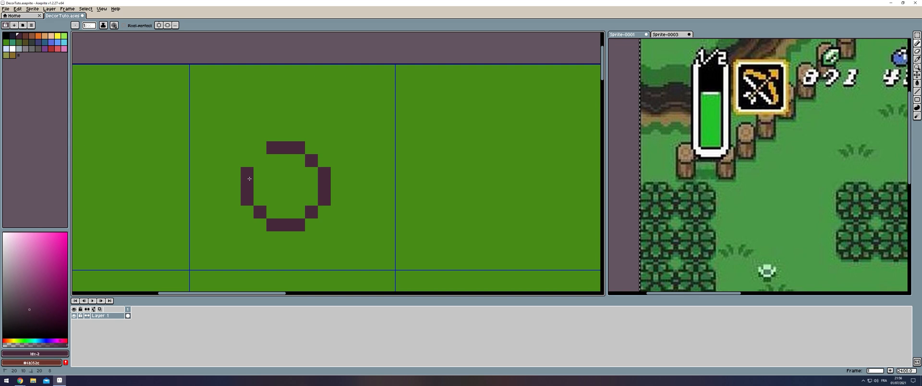
{"action": "scroll", "coordinate": [301, 160], "scroll_direction": "down", "scroll_amount": 1}
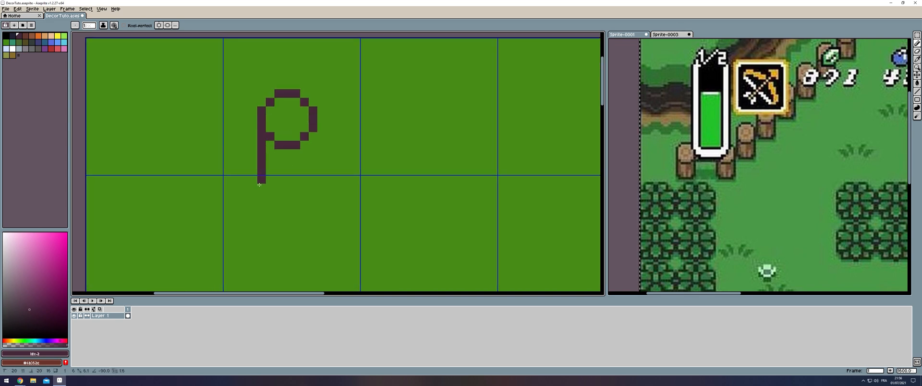
Duplicate the round outline a few pixels lower to form the rounded bottom of the post
{"action": "left_click", "coordinate": [918, 36]}
{"action": "left_click_drag", "start_coordinate": [262, 94], "coordinate": [312, 145]}
{"action": "key", "text": "ctrl+c"}
{"action": "key", "text": "ctrl+v"}
{"action": "key", "text": "shift+Down"}
{"action": "key", "text": "Up"}
{"action": "key", "text": "Up"}
{"action": "key", "text": "Up"}
{"action": "key", "text": "Up"}
{"action": "scroll", "coordinate": [319, 144], "scroll_direction": "down", "scroll_amount": 2}
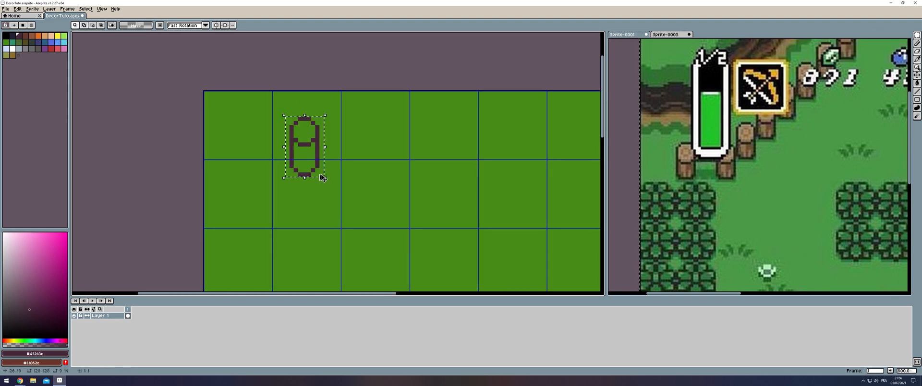
Move the post outline onto a new layer and replace the green inside it with a brown fill
{"action": "key", "text": "ctrl+x"}
{"action": "key", "text": "shift+n"}
{"action": "key", "text": "ctrl+v"}
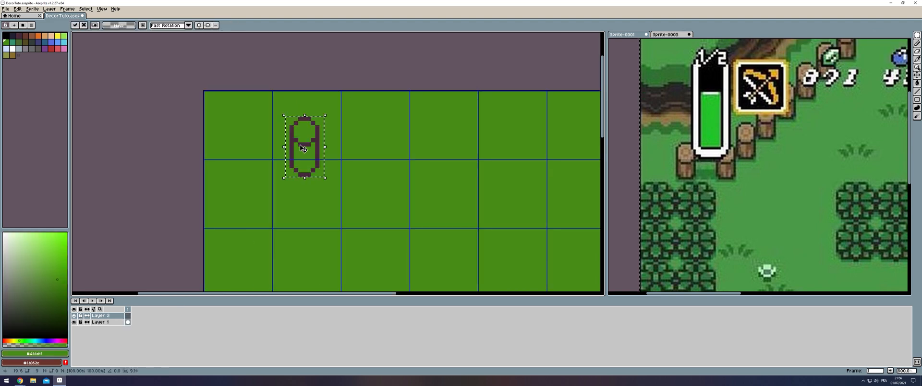
{"action": "scroll", "coordinate": [308, 106], "scroll_direction": "up", "scroll_amount": 3}
{"action": "key", "text": "w"}
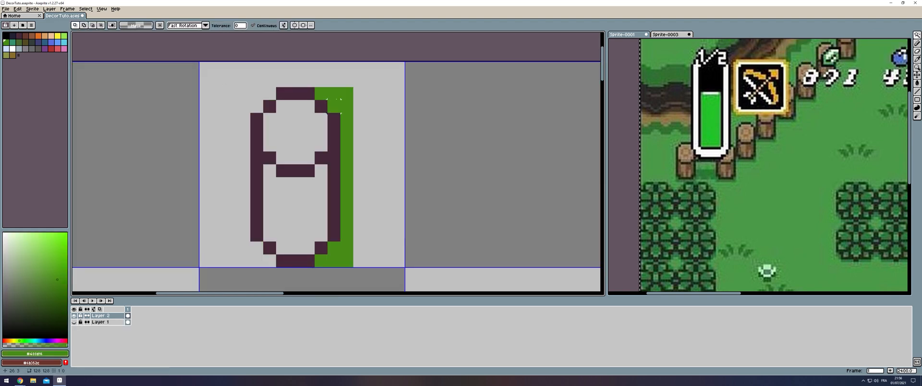
{"action": "scroll", "coordinate": [334, 100], "scroll_direction": "down", "scroll_amount": 2}
{"action": "scroll", "coordinate": [334, 100], "scroll_direction": "up", "scroll_amount": 1}
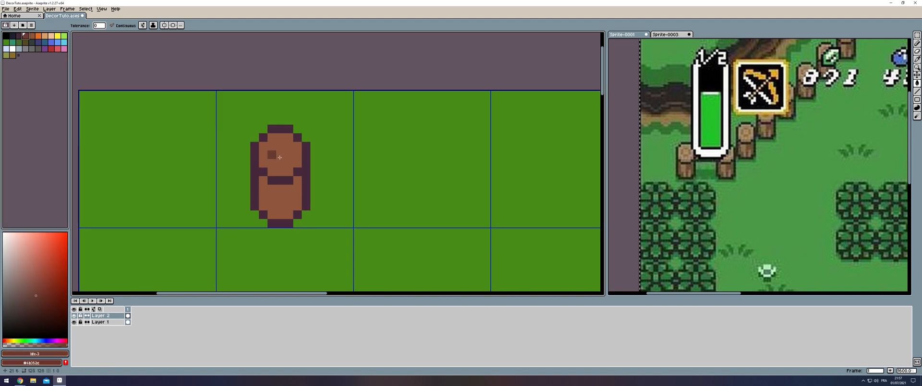
Shade the sides of the post's lower body with dark brown pixels
{"action": "scroll", "coordinate": [292, 266], "scroll_direction": "up", "scroll_amount": 2}
{"action": "left_click", "coordinate": [292, 266]}
{"action": "left_click_drag", "start_coordinate": [272, 271], "coordinate": [272, 254]}
{"action": "left_click_drag", "start_coordinate": [323, 202], "coordinate": [306, 229]}
{"action": "scroll", "coordinate": [415, 211], "scroll_direction": "down", "scroll_amount": 4}
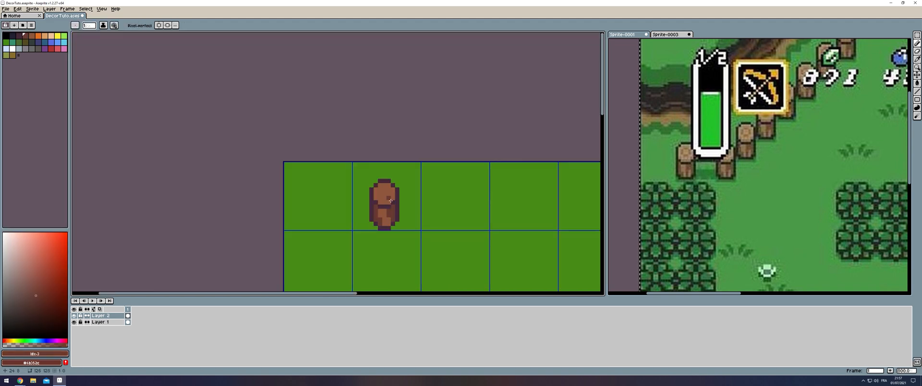
Paint wood rings on the post's top, with a light tan outer ring and a tan centre pixel
{"action": "scroll", "coordinate": [386, 202], "scroll_direction": "up", "scroll_amount": 4}
{"action": "mouse_move", "coordinate": [360, 162]}
{"action": "left_mouse_down"}
{"action": "mouse_move", "coordinate": [345, 194]}
{"action": "mouse_move", "coordinate": [385, 169]}
{"action": "left_mouse_up"}
{"action": "scroll", "coordinate": [350, 165], "scroll_direction": "down", "scroll_amount": 7}
{"action": "key", "text": "bracketright"}
{"action": "key", "text": "bracketright"}
{"action": "key", "text": "bracketright"}
{"action": "scroll", "coordinate": [350, 162], "scroll_direction": "up", "scroll_amount": 6}
{"action": "left_click", "coordinate": [371, 195]}
{"action": "left_click", "coordinate": [375, 168], "text": "alt"}
{"action": "scroll", "coordinate": [376, 167], "scroll_direction": "down", "scroll_amount": 6}
Nudge the finished post up one pixel and duplicate it into the next grid cell
{"action": "left_click", "coordinate": [917, 36]}
{"action": "scroll", "coordinate": [371, 191], "scroll_direction": "up", "scroll_amount": 7}
{"action": "left_click_drag", "start_coordinate": [345, 84], "coordinate": [428, 204]}
{"action": "key", "text": "Up"}
{"action": "key", "text": "ctrl+d"}
{"action": "key", "text": "b"}
{"action": "scroll", "coordinate": [230, 198], "scroll_direction": "down", "scroll_amount": 4}
{"action": "key", "text": "m"}
{"action": "left_click", "coordinate": [297, 174]}
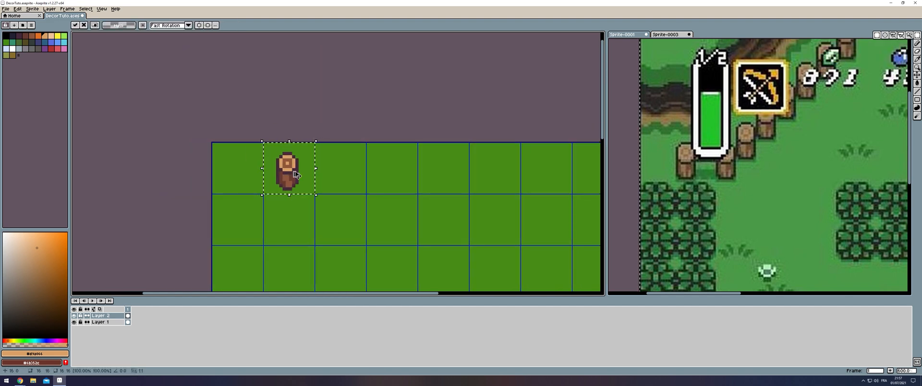
{"action": "key", "text": "ctrl+d"}
Draw a horizontal rail from the second post to the cell's edge, with dark purple borders and two brown rows inside
{"action": "scroll", "coordinate": [366, 157], "scroll_direction": "up", "scroll_amount": 4}
{"action": "key", "text": "b"}
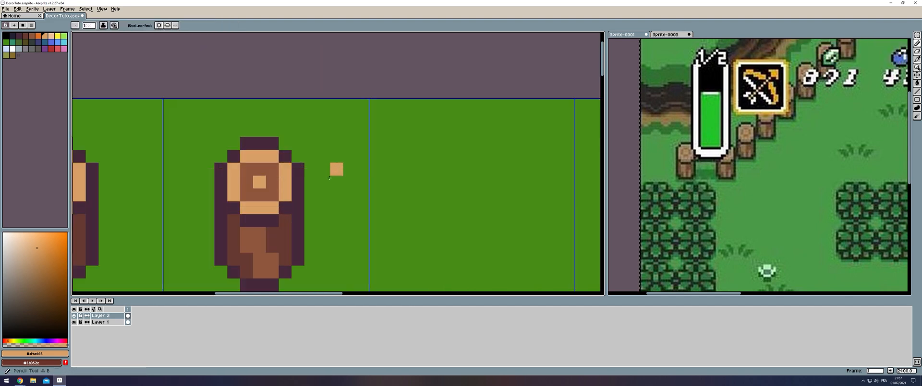
{"action": "left_click", "coordinate": [299, 182], "text": "alt"}
{"action": "left_click", "coordinate": [311, 182]}
{"action": "key", "text": "ctrl+z"}
{"action": "left_click", "coordinate": [311, 221]}
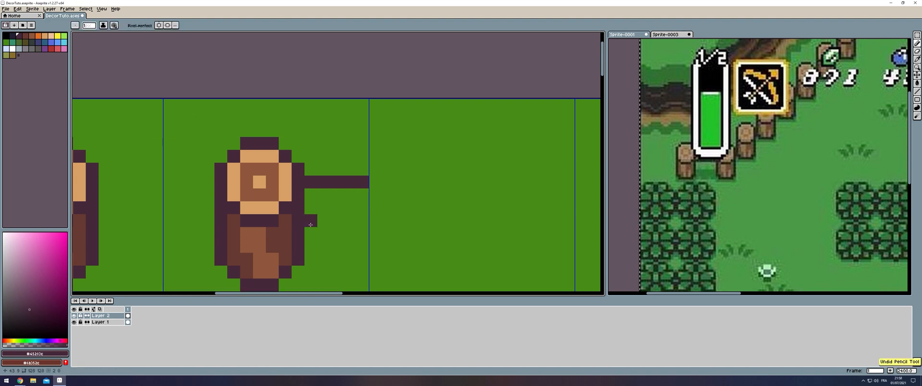
{"action": "left_click", "coordinate": [365, 221], "text": "shift"}
{"action": "left_click", "coordinate": [289, 238], "text": "alt"}
{"action": "left_click", "coordinate": [311, 207]}
{"action": "left_click", "coordinate": [364, 208], "text": "shift"}
{"action": "left_click", "coordinate": [262, 236], "text": "alt"}
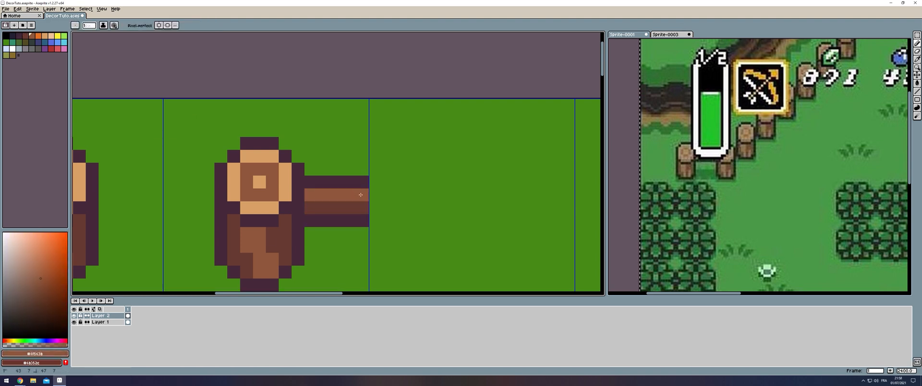
Copy the cell with the post and rail, flip it horizontally and place it in the adjacent cell to complete the fence
{"action": "scroll", "coordinate": [354, 184], "scroll_direction": "down", "scroll_amount": 4}
{"action": "key", "text": "m"}
{"action": "double_click", "coordinate": [325, 180]}
{"action": "key", "text": "ctrl+c"}
{"action": "key", "text": "ctrl+v"}
{"action": "left_click_drag", "start_coordinate": [325, 180], "coordinate": [351, 182]}
{"action": "key", "text": "shift+h"}
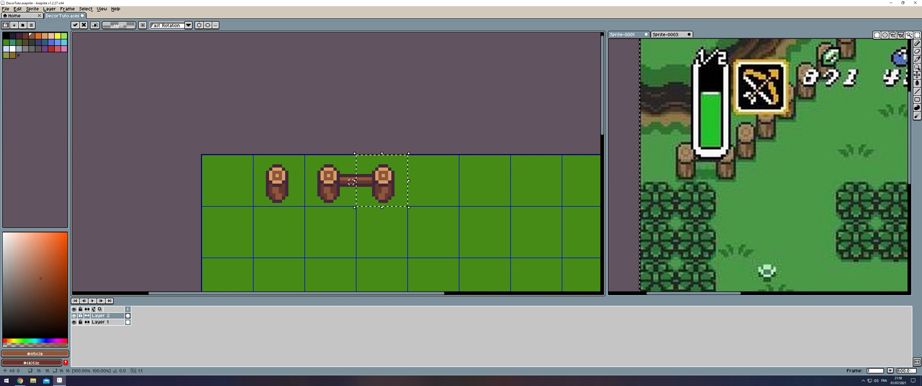
{"action": "key", "text": "ctrl+d"}
{"action": "scroll", "coordinate": [308, 160], "scroll_direction": "down", "scroll_amount": 4}
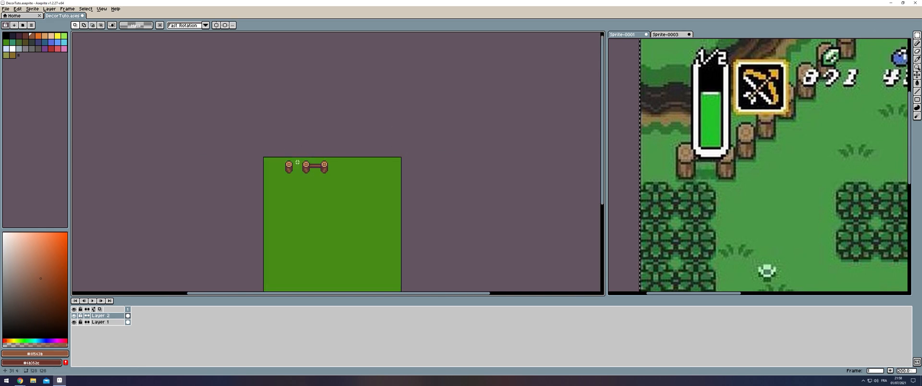
Sample the background green and darken it to lightness 27
{"action": "scroll", "coordinate": [298, 162], "scroll_direction": "up", "scroll_amount": 4}
{"action": "key", "text": "b"}
{"action": "left_click", "coordinate": [311, 135], "text": "alt"}
{"action": "scroll", "coordinate": [191, 278], "scroll_direction": "down", "scroll_amount": 1}
{"action": "left_click", "coordinate": [35, 353]}
{"action": "left_click", "coordinate": [144, 61]}
{"action": "left_click", "coordinate": [154, 91]}
Draw the blades of a symmetrical grass tuft in the first cell of the second row using the darker green
{"action": "scroll", "coordinate": [296, 186], "scroll_direction": "up", "scroll_amount": 7}
{"action": "left_click_drag", "start_coordinate": [304, 146], "coordinate": [318, 160]}
{"action": "left_click", "coordinate": [318, 161], "text": "alt"}
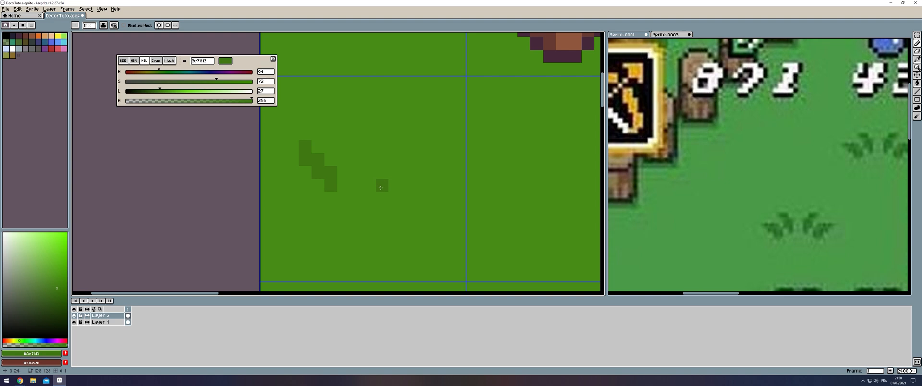
{"action": "left_click_drag", "start_coordinate": [392, 166], "coordinate": [393, 148]}
{"action": "scroll", "coordinate": [363, 175], "scroll_direction": "down", "scroll_amount": 4}
{"action": "key", "text": "Escape"}
{"action": "scroll", "coordinate": [373, 152], "scroll_direction": "up", "scroll_amount": 3}
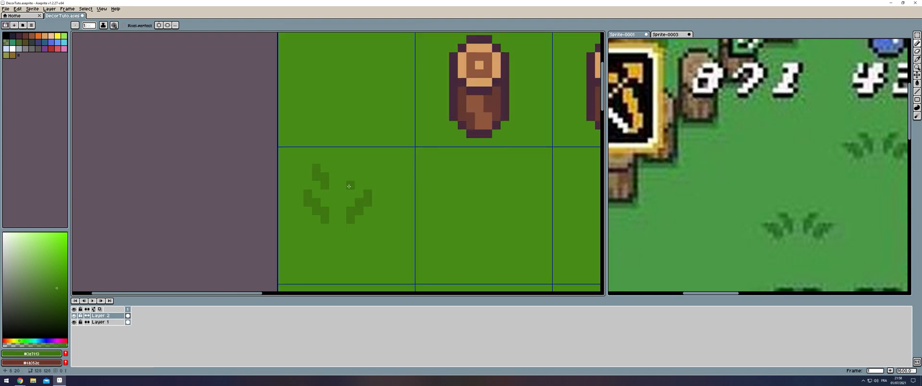
{"action": "left_click_drag", "start_coordinate": [349, 187], "coordinate": [359, 170]}
Lower the green's lightness to 20 and add dark shading pixels to the grass tuft
{"action": "scroll", "coordinate": [317, 151], "scroll_direction": "down", "scroll_amount": 4}
{"action": "scroll", "coordinate": [405, 178], "scroll_direction": "up", "scroll_amount": 2}
{"action": "scroll", "coordinate": [281, 166], "scroll_direction": "up", "scroll_amount": 3}
{"action": "scroll", "coordinate": [340, 152], "scroll_direction": "down", "scroll_amount": 3}
{"action": "scroll", "coordinate": [354, 154], "scroll_direction": "down", "scroll_amount": 5}
{"action": "scroll", "coordinate": [377, 144], "scroll_direction": "up", "scroll_amount": 2}
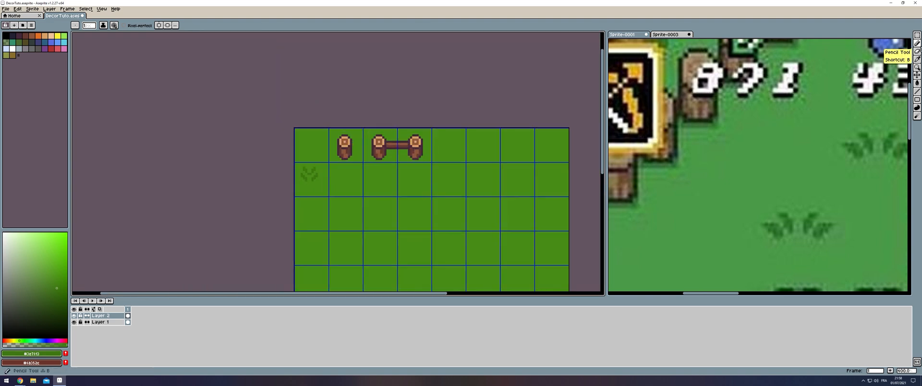
{"action": "scroll", "coordinate": [309, 171], "scroll_direction": "down", "scroll_amount": 5}
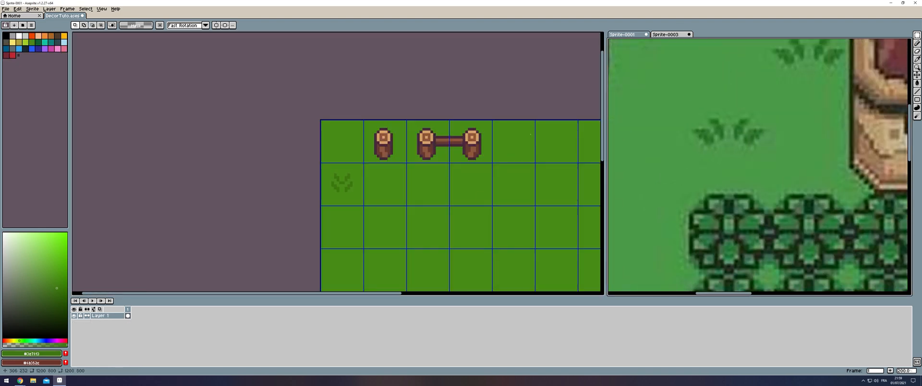
{"action": "left_click_drag", "start_coordinate": [160, 91], "coordinate": [153, 91]}
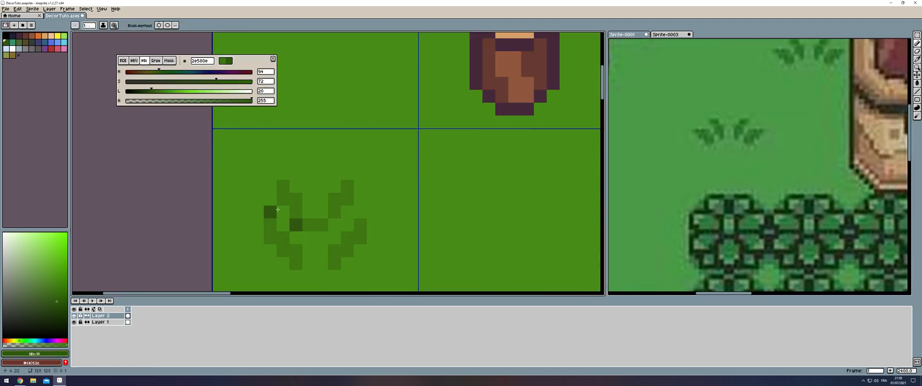
{"action": "mouse_move", "coordinate": [277, 209]}
{"action": "left_mouse_down"}
{"action": "mouse_move", "coordinate": [344, 213]}
{"action": "mouse_move", "coordinate": [308, 225]}
{"action": "mouse_move", "coordinate": [278, 254]}
{"action": "mouse_move", "coordinate": [401, 233]}
{"action": "left_mouse_up"}
Raise the green's lightness to 36 and add light highlight pixels to the grass tuft
{"action": "scroll", "coordinate": [401, 233], "scroll_direction": "down", "scroll_amount": 6}
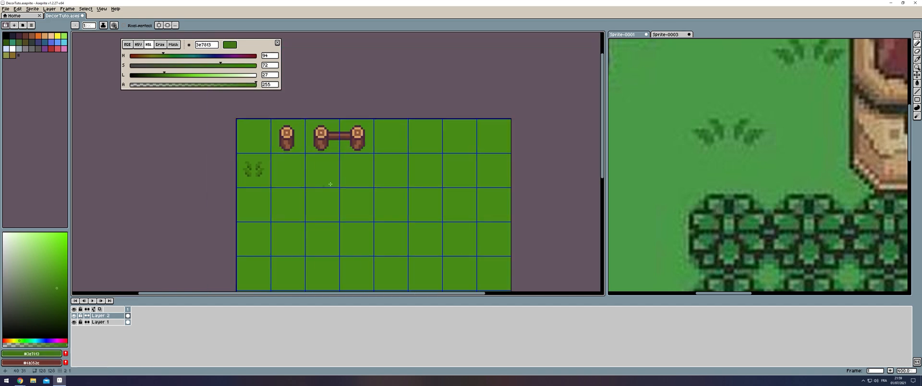
{"action": "left_click_drag", "start_coordinate": [155, 75], "coordinate": [179, 78]}
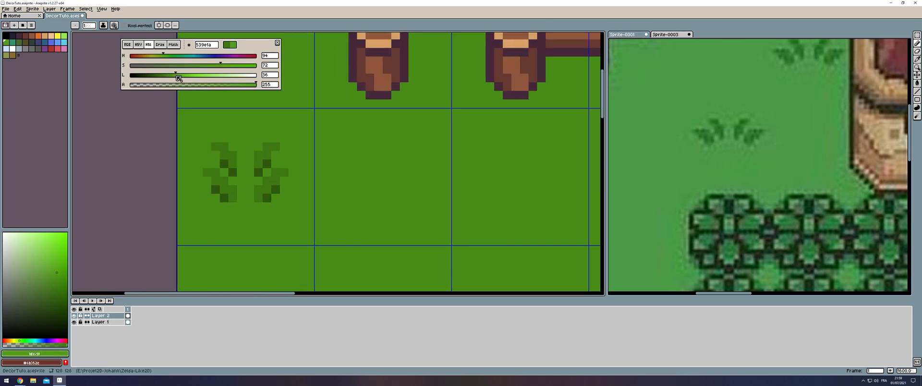
{"action": "scroll", "coordinate": [231, 186], "scroll_direction": "down", "scroll_amount": 5}
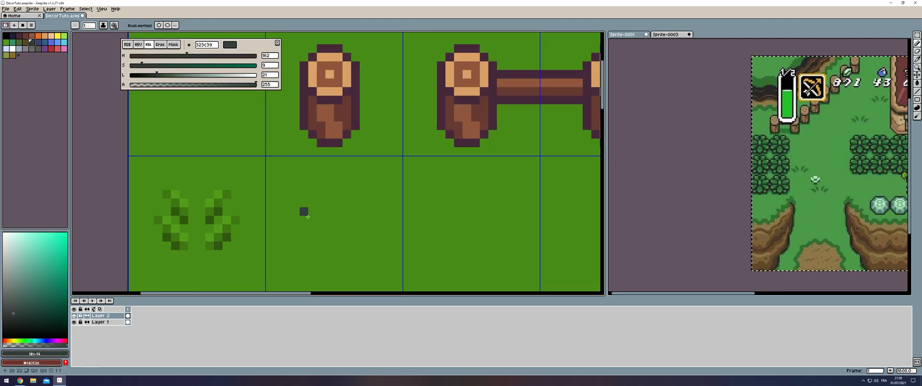
Outline a small leaf for a bush in dark grey in the second cell of the second row, erasing and redrawing pixels to shape it
{"action": "scroll", "coordinate": [343, 203], "scroll_direction": "up", "scroll_amount": 2}
{"action": "left_click", "coordinate": [343, 202]}
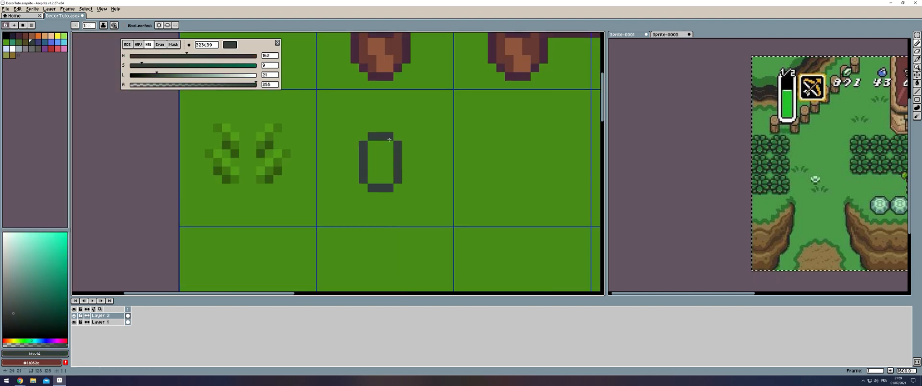
{"action": "key", "text": "e"}
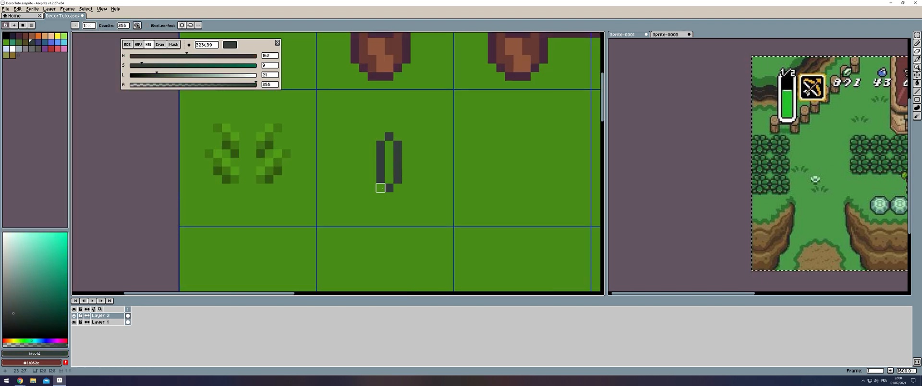
{"action": "right_click", "coordinate": [397, 173]}
{"action": "right_click", "coordinate": [381, 171]}
{"action": "scroll", "coordinate": [414, 166], "scroll_direction": "down", "scroll_amount": 2}
{"action": "scroll", "coordinate": [414, 163], "scroll_direction": "up", "scroll_amount": 4}
{"action": "key", "text": "ctrl+z"}
{"action": "mouse_move", "coordinate": [313, 169]}
{"action": "left_mouse_down"}
{"action": "mouse_move", "coordinate": [297, 185]}
{"action": "mouse_move", "coordinate": [312, 151]}
{"action": "mouse_move", "coordinate": [296, 135]}
{"action": "mouse_move", "coordinate": [279, 187]}
{"action": "mouse_move", "coordinate": [297, 186]}
{"action": "left_mouse_up"}
{"action": "left_click", "coordinate": [314, 186]}
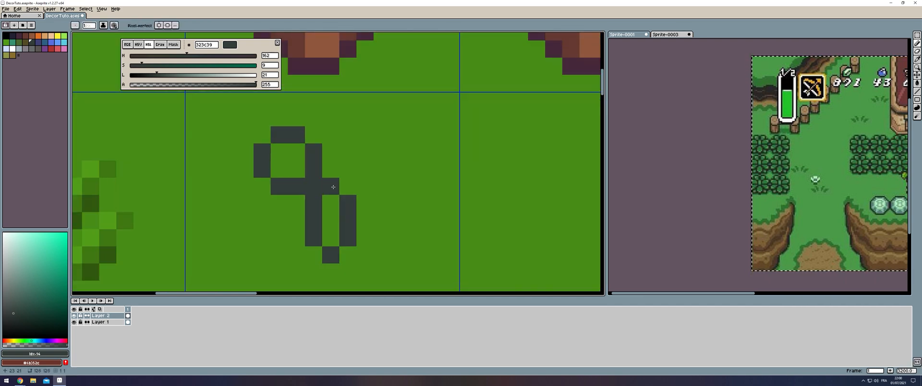
Duplicate the leaf outline, flip the copy horizontally and place it beside the original
{"action": "scroll", "coordinate": [483, 167], "scroll_direction": "down", "scroll_amount": 1}
{"action": "left_click", "coordinate": [917, 35]}
{"action": "key", "text": "ctrl+c"}
{"action": "key", "text": "ctrl+v"}
{"action": "key", "text": "shift+h"}
{"action": "left_click_drag", "start_coordinate": [326, 145], "coordinate": [391, 145]}
Copy the pair of leaves, flip it vertically and position it underneath to form a symmetrical four-leaf pattern
{"action": "left_click_drag", "start_coordinate": [356, 182], "coordinate": [327, 221]}
{"action": "key", "text": "ctrl+c"}
{"action": "key", "text": "ctrl+v"}
{"action": "key", "text": "shift+v"}
{"action": "key", "text": "Down"}
Draw the remaining dark grey contour around the four leaves to close the rounded bush outline
{"action": "key", "text": "b"}
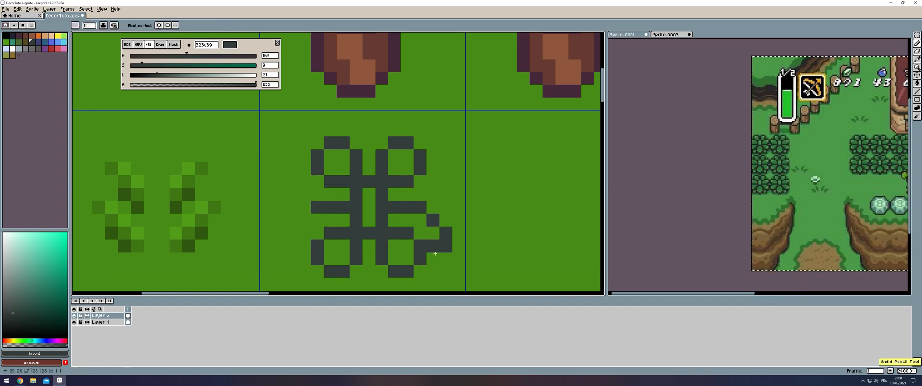
{"action": "scroll", "coordinate": [413, 189], "scroll_direction": "down", "scroll_amount": 5}
{"action": "scroll", "coordinate": [418, 190], "scroll_direction": "up", "scroll_amount": 4}
{"action": "key", "text": "ctrl+z"}
{"action": "left_click_drag", "start_coordinate": [303, 202], "coordinate": [304, 213]}
{"action": "scroll", "coordinate": [422, 216], "scroll_direction": "down", "scroll_amount": 2}
{"action": "scroll", "coordinate": [394, 209], "scroll_direction": "up", "scroll_amount": 2}
{"action": "scroll", "coordinate": [404, 209], "scroll_direction": "down", "scroll_amount": 1}
{"action": "left_click_drag", "start_coordinate": [396, 168], "coordinate": [409, 168]}
{"action": "left_click_drag", "start_coordinate": [396, 245], "coordinate": [409, 245]}
{"action": "scroll", "coordinate": [384, 212], "scroll_direction": "down", "scroll_amount": 4}
{"action": "scroll", "coordinate": [388, 194], "scroll_direction": "up", "scroll_amount": 4}
Sample the grass tuft's darker green and fill the enclosed areas of the bush with it
{"action": "scroll", "coordinate": [386, 188], "scroll_direction": "up", "scroll_amount": 1}
{"action": "left_click", "coordinate": [252, 174], "text": "alt"}
{"action": "key", "text": "g"}
{"action": "left_click", "coordinate": [350, 161]}
{"action": "left_click", "coordinate": [397, 183]}
{"action": "left_click", "coordinate": [337, 204]}
Sample the grass tuft's light green and add highlight pixels to the bush's centre, leaves and lower edge
{"action": "scroll", "coordinate": [396, 196], "scroll_direction": "down", "scroll_amount": 1}
{"action": "scroll", "coordinate": [408, 184], "scroll_direction": "up", "scroll_amount": 2}
{"action": "left_click", "coordinate": [164, 181], "text": "alt"}
{"action": "left_click", "coordinate": [349, 197]}
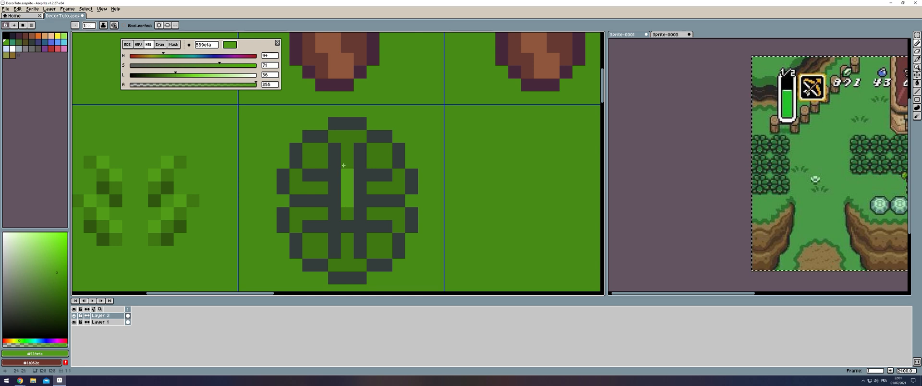
{"action": "left_click", "coordinate": [309, 253]}
{"action": "left_click", "coordinate": [388, 250]}
{"action": "left_click_drag", "start_coordinate": [334, 265], "coordinate": [360, 265]}
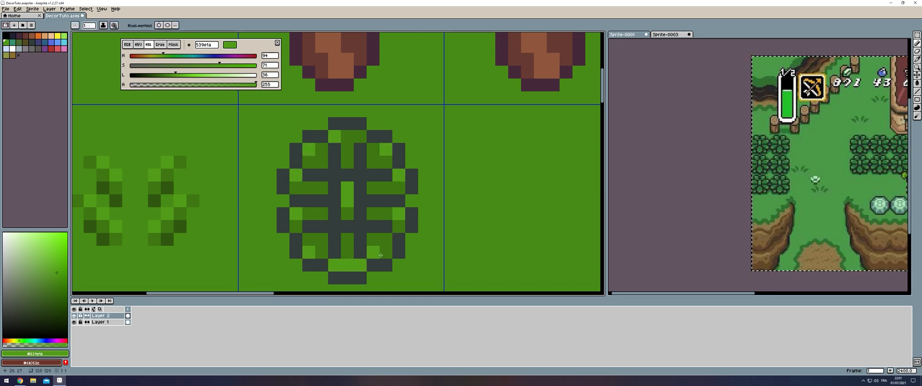
Recolour the bush's dark grey outline and dividing lines with a dark green
{"action": "scroll", "coordinate": [414, 211], "scroll_direction": "down", "scroll_amount": 6}
{"action": "scroll", "coordinate": [414, 211], "scroll_direction": "up", "scroll_amount": 6}
{"action": "left_click", "coordinate": [57, 302]}
{"action": "key", "text": "g"}
{"action": "left_click", "coordinate": [294, 167]}
{"action": "left_click_drag", "start_coordinate": [416, 222], "coordinate": [400, 114]}
{"action": "scroll", "coordinate": [408, 118], "scroll_direction": "down", "scroll_amount": 9}
{"action": "scroll", "coordinate": [410, 115], "scroll_direction": "up", "scroll_amount": 7}
Select sections of the bush and shift them by one pixel to make its shape evenly round
{"action": "key", "text": "m"}
{"action": "left_click_drag", "start_coordinate": [291, 166], "coordinate": [416, 219]}
{"action": "mouse_move", "coordinate": [284, 179]}
{"action": "left_mouse_down"}
{"action": "mouse_move", "coordinate": [334, 197]}
{"action": "mouse_move", "coordinate": [411, 255]}
{"action": "left_mouse_up"}
{"action": "key", "text": "Left"}
{"action": "mouse_move", "coordinate": [393, 166]}
{"action": "left_mouse_down"}
{"action": "mouse_move", "coordinate": [342, 267]}
{"action": "mouse_move", "coordinate": [321, 155]}
{"action": "left_mouse_up"}
{"action": "key", "text": "Right"}
Fill the gap down the bush's middle with pixels in its own sampled greens
{"action": "key", "text": "b"}
{"action": "scroll", "coordinate": [367, 212], "scroll_direction": "up", "scroll_amount": 2}
{"action": "left_click", "coordinate": [317, 158]}
{"action": "left_click", "coordinate": [309, 206]}
{"action": "left_click", "coordinate": [296, 193], "text": "alt"}
{"action": "left_click", "coordinate": [309, 194]}
{"action": "left_click_drag", "start_coordinate": [308, 181], "coordinate": [309, 168]}
{"action": "left_click", "coordinate": [308, 155]}
{"action": "left_click", "coordinate": [309, 142]}
{"action": "left_click", "coordinate": [309, 130]}
{"action": "left_click_drag", "start_coordinate": [308, 104], "coordinate": [309, 76]}
{"action": "scroll", "coordinate": [309, 76], "scroll_direction": "down", "scroll_amount": 2}
{"action": "scroll", "coordinate": [438, 165], "scroll_direction": "down", "scroll_amount": 3}
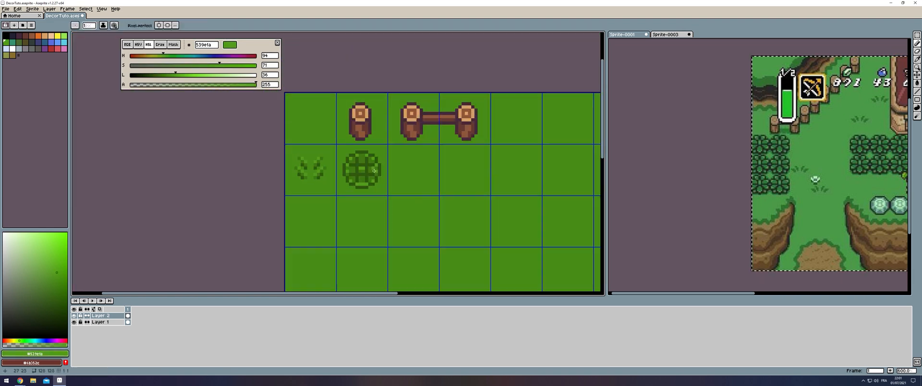
Save the sprite file and bring the reference image's bushes and house into view
{"action": "scroll", "coordinate": [439, 164], "scroll_direction": "up", "scroll_amount": 4}
{"action": "key", "text": "ctrl+s"}
{"action": "scroll", "coordinate": [438, 165], "scroll_direction": "down", "scroll_amount": 4}
{"action": "scroll", "coordinate": [438, 165], "scroll_direction": "up", "scroll_amount": 2}
{"action": "scroll", "coordinate": [384, 191], "scroll_direction": "down", "scroll_amount": 2}
{"action": "left_click_drag", "start_coordinate": [724, 138], "coordinate": [651, 157]}
Try filling several of the bush's leaf areas with the muted green #4b692f, and undo it
{"action": "scroll", "coordinate": [343, 189], "scroll_direction": "up", "scroll_amount": 11}
{"action": "left_click_drag", "start_coordinate": [242, 69], "coordinate": [211, 68]}
{"action": "key", "text": "g"}
{"action": "left_click", "coordinate": [375, 133]}
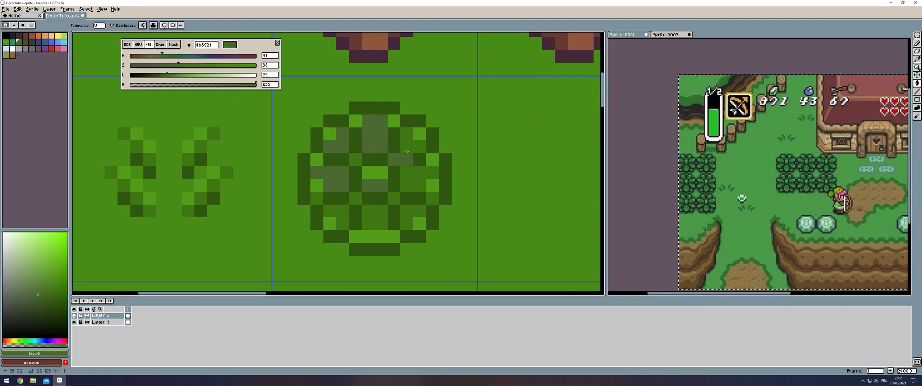
{"action": "scroll", "coordinate": [361, 201], "scroll_direction": "down", "scroll_amount": 5}
{"action": "scroll", "coordinate": [360, 200], "scroll_direction": "up", "scroll_amount": 4}
{"action": "key", "text": "ctrl+z"}
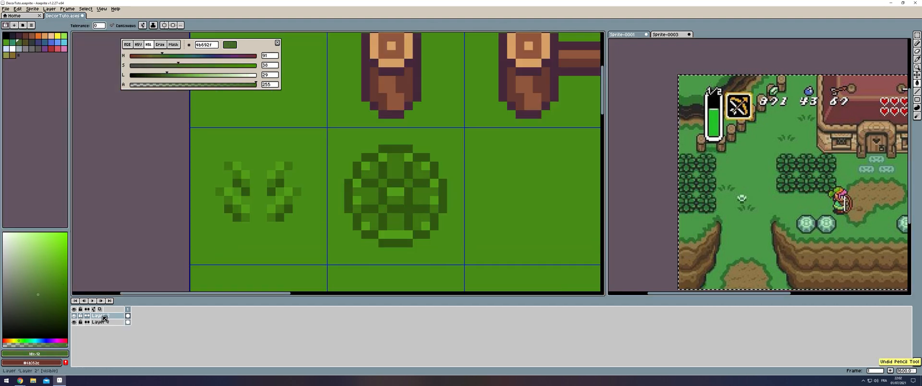
Hide Layer 1 and fill the bush's leaf areas with a cooler green of hue 106 and saturation 72
{"action": "left_click", "coordinate": [76, 323]}
{"action": "scroll", "coordinate": [535, 192], "scroll_direction": "up", "scroll_amount": 1}
{"action": "left_click", "coordinate": [220, 65]}
{"action": "left_click", "coordinate": [171, 74]}
{"action": "left_click", "coordinate": [171, 55]}
{"action": "left_click", "coordinate": [335, 142]}
{"action": "left_click", "coordinate": [281, 193]}
{"action": "left_click", "coordinate": [287, 160]}
{"action": "left_click", "coordinate": [307, 179]}
{"action": "left_click", "coordinate": [345, 179]}
{"action": "left_click", "coordinate": [358, 160]}
{"action": "left_click", "coordinate": [365, 195]}
Lower the green's lightness to 19 and fill the bush's outline and dividing lines with #1e530e
{"action": "key", "text": "b"}
{"action": "left_click_drag", "start_coordinate": [172, 75], "coordinate": [155, 75]}
{"action": "key", "text": "g"}
{"action": "left_click", "coordinate": [326, 127]}
{"action": "left_click", "coordinate": [287, 141]}
{"action": "left_click", "coordinate": [307, 159]}
{"action": "left_click", "coordinate": [287, 179]}
{"action": "left_click", "coordinate": [268, 159]}
{"action": "left_click", "coordinate": [255, 197]}
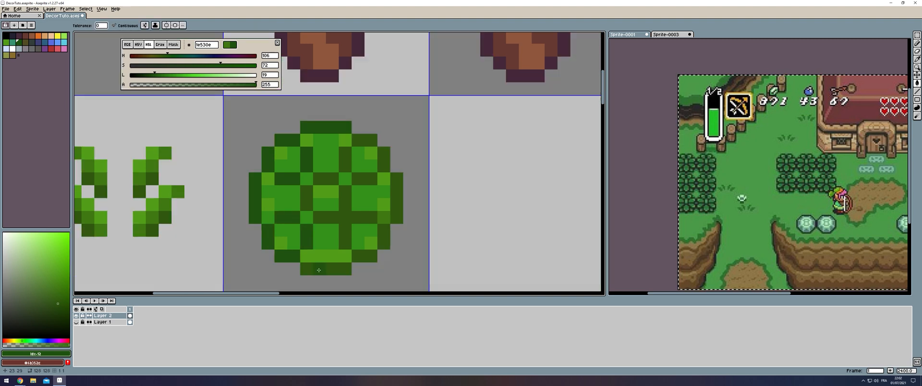
Recolour the bush's highlight pixels with the bright green #1db42f
{"action": "scroll", "coordinate": [418, 198], "scroll_direction": "down", "scroll_amount": 3}
{"action": "scroll", "coordinate": [394, 193], "scroll_direction": "up", "scroll_amount": 4}
{"action": "key", "text": "b"}
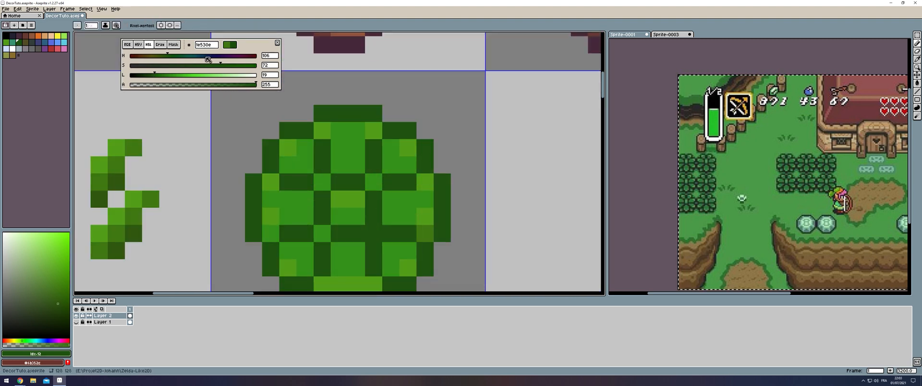
{"action": "key", "text": "g"}
{"action": "left_click", "coordinate": [304, 159]}
{"action": "key", "text": "ctrl+z"}
{"action": "left_click_drag", "start_coordinate": [154, 75], "coordinate": [182, 75]}
{"action": "left_click", "coordinate": [288, 148]}
{"action": "scroll", "coordinate": [363, 199], "scroll_direction": "down", "scroll_amount": 8}
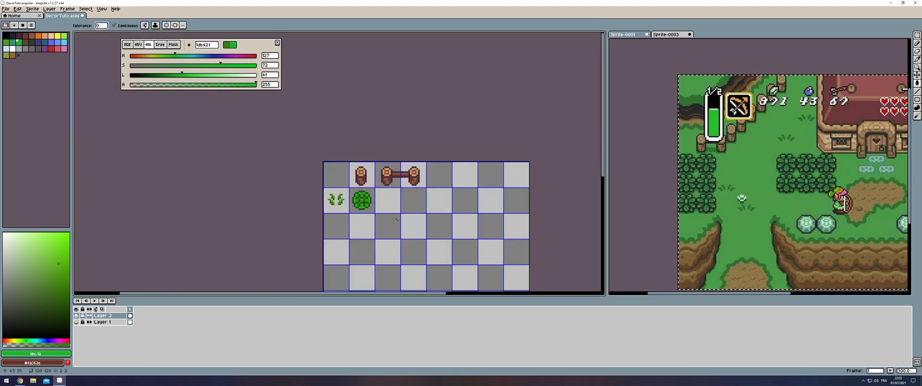
Show Layer 1 again and draw a round boulder outline about 13 pixels across beside the bush in grey #595652
{"action": "left_click_drag", "start_coordinate": [363, 198], "coordinate": [246, 167]}
{"action": "scroll", "coordinate": [243, 135], "scroll_direction": "down", "scroll_amount": 2}
{"action": "key", "text": "b"}
{"action": "scroll", "coordinate": [228, 125], "scroll_direction": "up", "scroll_amount": 2}
{"action": "left_click_drag", "start_coordinate": [845, 165], "coordinate": [746, 155]}
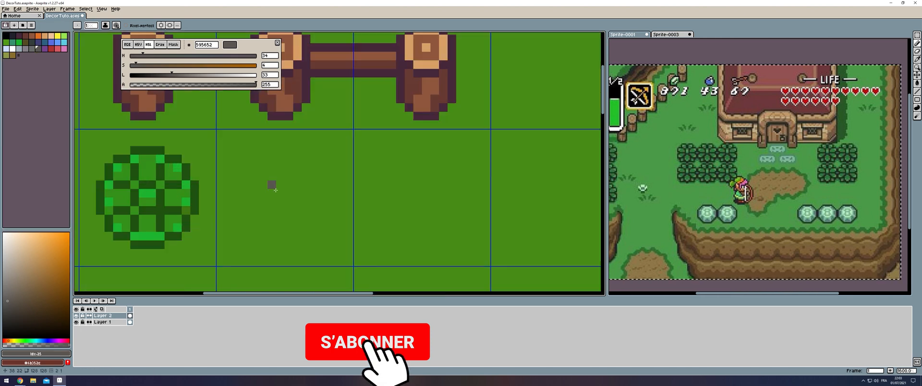
{"action": "left_click_drag", "start_coordinate": [263, 150], "coordinate": [298, 150]}
{"action": "left_click_drag", "start_coordinate": [254, 159], "coordinate": [238, 176]}
{"action": "left_click_drag", "start_coordinate": [307, 162], "coordinate": [323, 176]}
{"action": "mouse_move", "coordinate": [228, 185]}
{"action": "left_mouse_down"}
{"action": "mouse_move", "coordinate": [255, 243]}
{"action": "mouse_move", "coordinate": [293, 255]}
{"action": "mouse_move", "coordinate": [319, 239]}
{"action": "mouse_move", "coordinate": [330, 186]}
{"action": "left_mouse_up"}
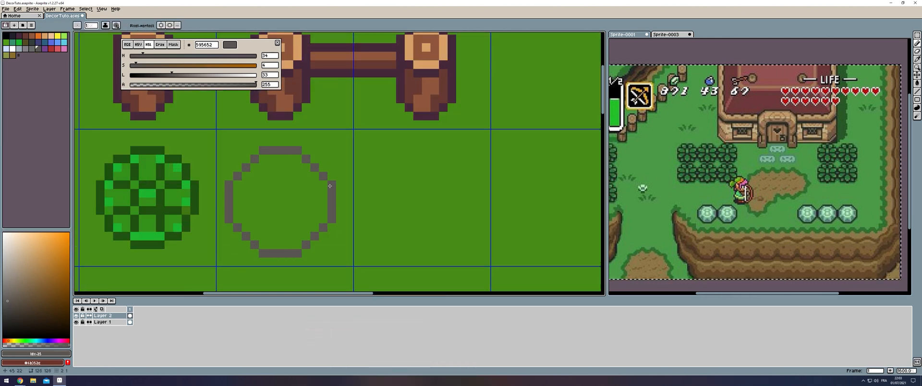
Draw the boulder's inner facets in light blue-grey #9badb7 and fill the remaining areas with a darker blue-grey
{"action": "left_click", "coordinate": [22, 51]}
{"action": "left_click_drag", "start_coordinate": [264, 159], "coordinate": [268, 167]}
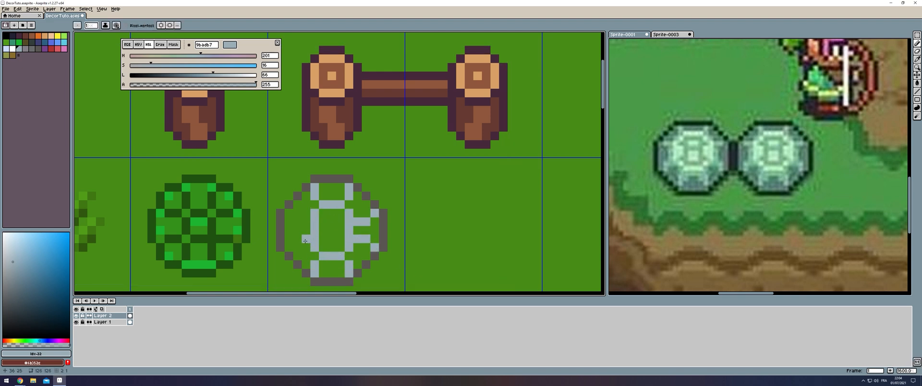
{"action": "scroll", "coordinate": [367, 178], "scroll_direction": "down", "scroll_amount": 1}
{"action": "left_click", "coordinate": [24, 49]}
{"action": "key", "text": "g"}
{"action": "left_click", "coordinate": [354, 154]}
{"action": "scroll", "coordinate": [394, 162], "scroll_direction": "down", "scroll_amount": 1}
{"action": "scroll", "coordinate": [333, 155], "scroll_direction": "up", "scroll_amount": 2}
Brighten the edges around the boulder's central facet with the lighter blue-grey #b8c5cc
{"action": "key", "text": "b"}
{"action": "left_click", "coordinate": [361, 179], "text": "alt"}
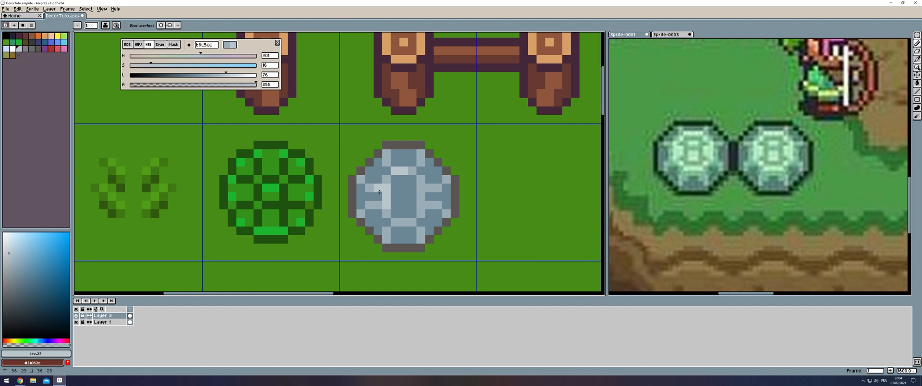
{"action": "left_click_drag", "start_coordinate": [409, 226], "coordinate": [394, 223]}
{"action": "left_click", "coordinate": [421, 162]}
Shade the boulder's outer facets with the dark blue-grey #475962
{"action": "left_click", "coordinate": [405, 154], "text": "alt"}
{"action": "left_click", "coordinate": [171, 75]}
{"action": "left_click_drag", "start_coordinate": [395, 153], "coordinate": [412, 153]}
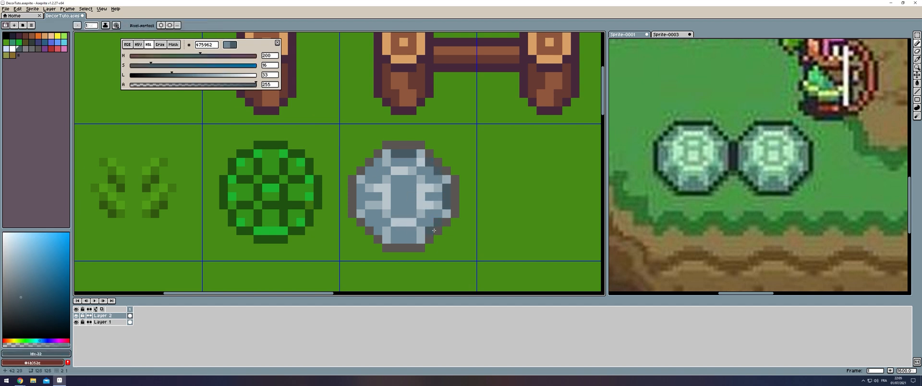
{"action": "scroll", "coordinate": [380, 161], "scroll_direction": "down", "scroll_amount": 5}
{"action": "scroll", "coordinate": [385, 161], "scroll_direction": "up", "scroll_amount": 5}
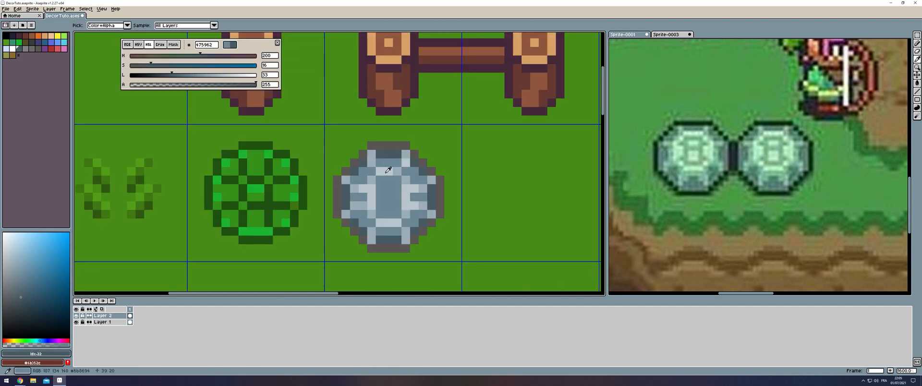
Sample #9badb7 from the boulder and draw two light horizontal bands across its centre
{"action": "left_click", "coordinate": [395, 171], "text": "alt"}
{"action": "left_click_drag", "start_coordinate": [380, 188], "coordinate": [397, 188]}
{"action": "left_click_drag", "start_coordinate": [397, 206], "coordinate": [380, 205]}
{"action": "scroll", "coordinate": [274, 170], "scroll_direction": "down", "scroll_amount": 5}
{"action": "scroll", "coordinate": [302, 176], "scroll_direction": "up", "scroll_amount": 5}
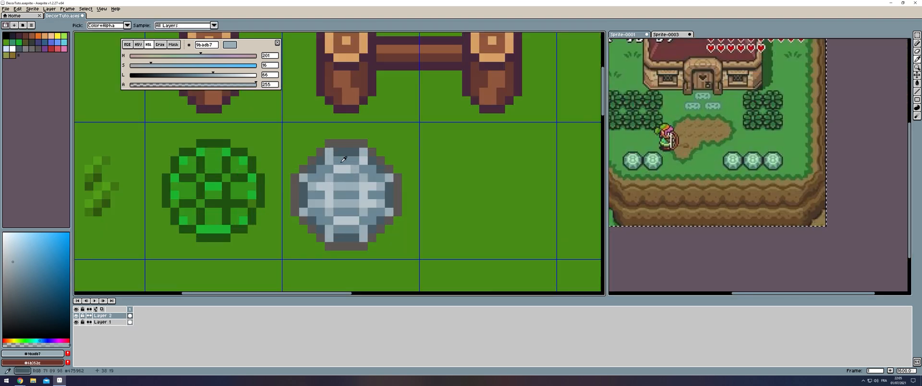
Recolour the boulder's outline with the very dark blue-grey #2b363b and save the file
{"action": "left_click", "coordinate": [302, 175], "text": "alt"}
{"action": "key", "text": "g"}
{"action": "scroll", "coordinate": [415, 168], "scroll_direction": "down", "scroll_amount": 7}
{"action": "left_click", "coordinate": [19, 49]}
{"action": "left_click_drag", "start_coordinate": [414, 195], "coordinate": [379, 211]}
{"action": "key", "text": "ctrl+z"}
{"action": "scroll", "coordinate": [370, 185], "scroll_direction": "up", "scroll_amount": 4}
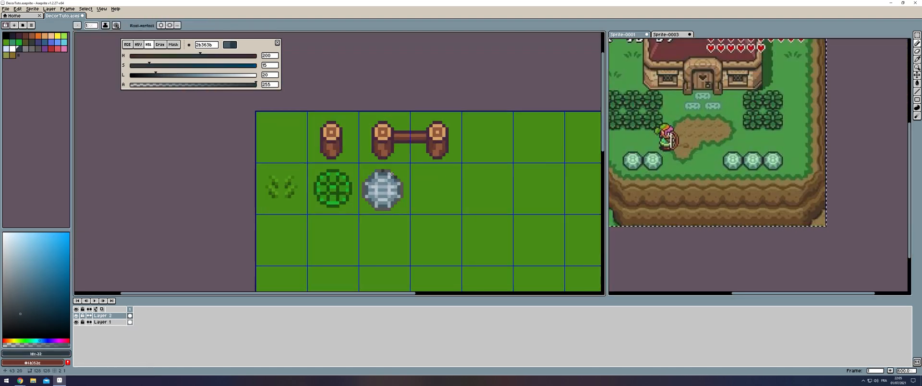
{"action": "scroll", "coordinate": [390, 171], "scroll_direction": "up", "scroll_amount": 4}
{"action": "key", "text": "g"}
{"action": "left_click", "coordinate": [410, 257], "text": "alt"}
{"action": "left_click", "coordinate": [323, 239]}
{"action": "scroll", "coordinate": [323, 238], "scroll_direction": "down", "scroll_amount": 8}
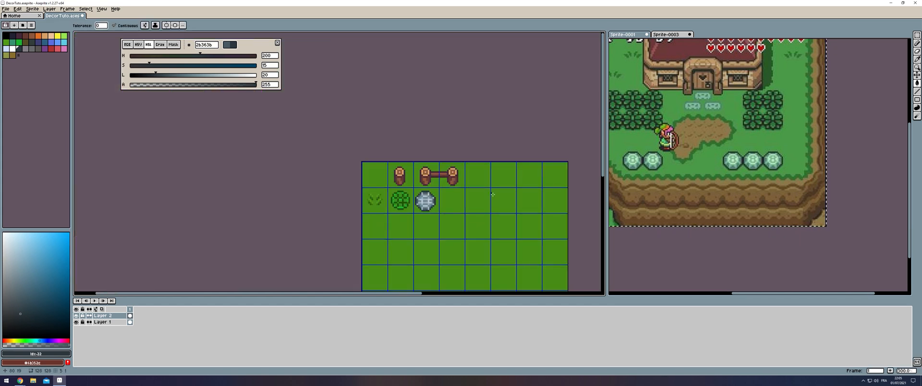
{"action": "key", "text": "ctrl+s"}
Draw a white flower with four 2-by-2-pixel petals in the empty cell below the grass tuft
{"action": "left_click_drag", "start_coordinate": [702, 173], "coordinate": [769, 156]}
{"action": "left_click_drag", "start_coordinate": [364, 180], "coordinate": [297, 180]}
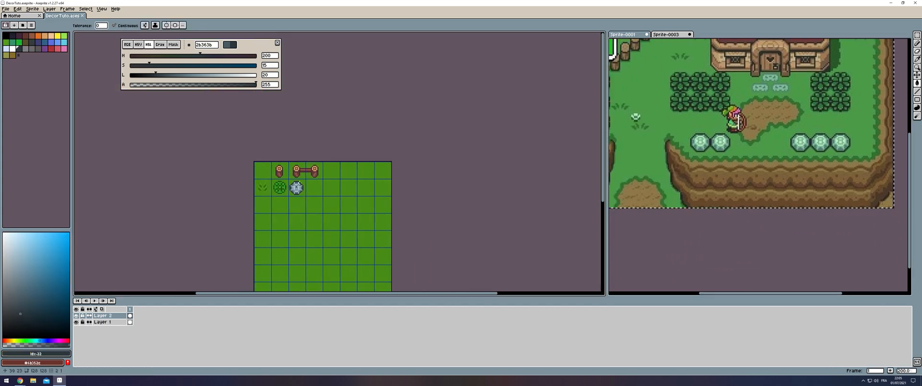
{"action": "scroll", "coordinate": [297, 180], "scroll_direction": "up", "scroll_amount": 3}
{"action": "left_click_drag", "start_coordinate": [760, 122], "coordinate": [770, 198]}
{"action": "scroll", "coordinate": [200, 203], "scroll_direction": "up", "scroll_amount": 5}
{"action": "scroll", "coordinate": [331, 179], "scroll_direction": "down", "scroll_amount": 3}
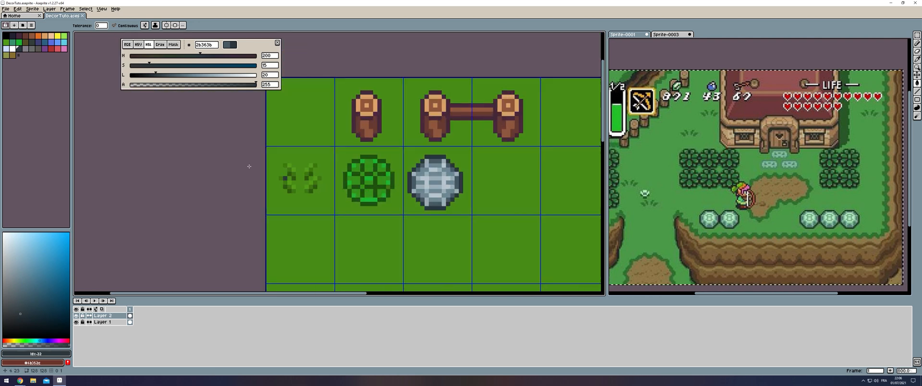
{"action": "left_click", "coordinate": [12, 48]}
{"action": "scroll", "coordinate": [193, 237], "scroll_direction": "up", "scroll_amount": 2}
{"action": "left_click_drag", "start_coordinate": [406, 227], "coordinate": [400, 211]}
{"action": "key", "text": "b"}
{"action": "left_click", "coordinate": [400, 211]}
{"action": "left_click", "coordinate": [377, 241]}
{"action": "left_click", "coordinate": [397, 250]}
{"action": "mouse_move", "coordinate": [396, 251]}
{"action": "left_mouse_down"}
{"action": "mouse_move", "coordinate": [378, 198]}
{"action": "mouse_move", "coordinate": [334, 190]}
{"action": "left_mouse_up"}
Paint the flower's centre and the shadow pixels under its petals in dark blue-grey #2b363b
{"action": "left_click", "coordinate": [19, 49]}
{"action": "left_click", "coordinate": [374, 175]}
{"action": "key", "text": "minus"}
{"action": "scroll", "coordinate": [371, 186], "scroll_direction": "up", "scroll_amount": 2}
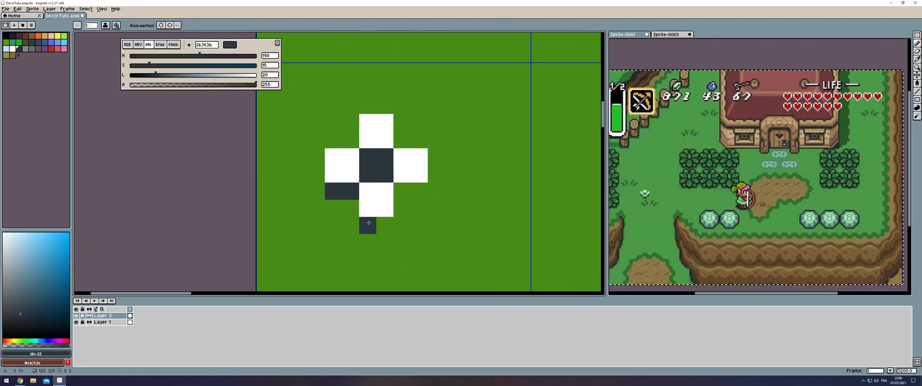
{"action": "left_click_drag", "start_coordinate": [368, 225], "coordinate": [385, 225]}
{"action": "left_click_drag", "start_coordinate": [402, 191], "coordinate": [420, 191]}
Draw a second white flower diagonally below the first and fill its centre with the sampled dark blue-grey
{"action": "scroll", "coordinate": [288, 195], "scroll_direction": "down", "scroll_amount": 5}
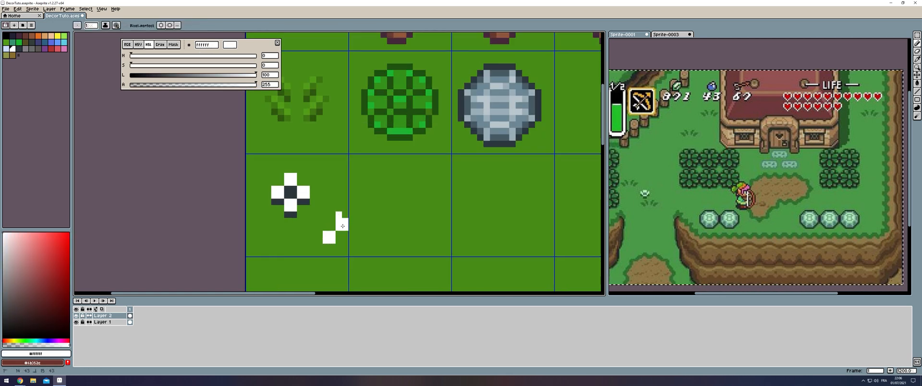
{"action": "left_click_drag", "start_coordinate": [315, 227], "coordinate": [313, 221]}
{"action": "left_click", "coordinate": [290, 193], "text": "alt"}
{"action": "key", "text": "g"}
{"action": "left_click", "coordinate": [330, 224]}
Sample the background green #488d16 and cover the first flower's shadow pixels with it
{"action": "left_click", "coordinate": [310, 212], "text": "alt"}
{"action": "left_click", "coordinate": [303, 203]}
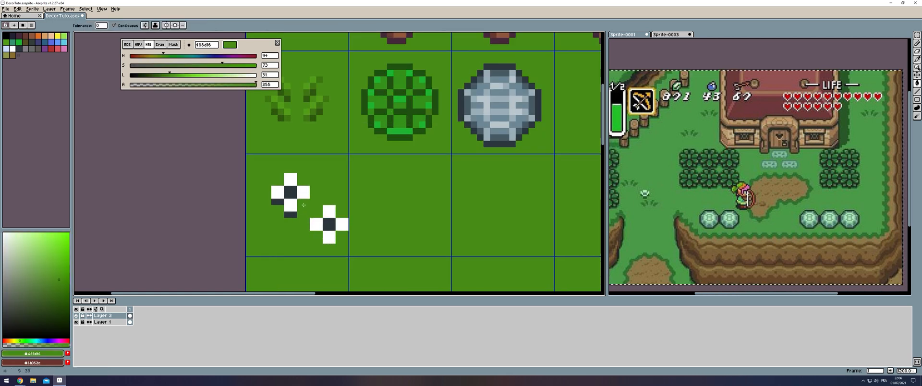
{"action": "scroll", "coordinate": [287, 196], "scroll_direction": "down", "scroll_amount": 6}
{"action": "scroll", "coordinate": [332, 210], "scroll_direction": "up", "scroll_amount": 4}
Select the grid cell with both flowers and move its content two pixels to the left
{"action": "key", "text": "m"}
{"action": "double_click", "coordinate": [202, 173]}
{"action": "key", "text": "Left"}
{"action": "key", "text": "Left"}
{"action": "key", "text": "ctrl+d"}
{"action": "scroll", "coordinate": [285, 195], "scroll_direction": "down", "scroll_amount": 4}
{"action": "scroll", "coordinate": [257, 195], "scroll_direction": "up", "scroll_amount": 4}
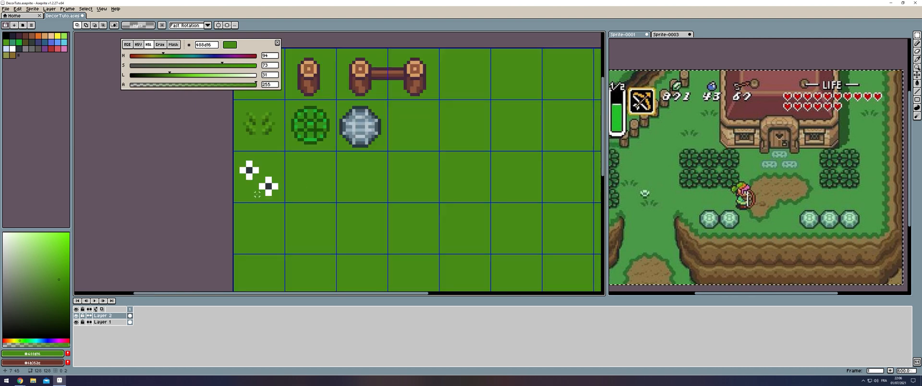
Reduce the flower pair to a single flower and centre it in its cell
{"action": "key", "text": "ctrl+d"}
{"action": "scroll", "coordinate": [313, 175], "scroll_direction": "down", "scroll_amount": 3}
{"action": "left_click_drag", "start_coordinate": [254, 176], "coordinate": [288, 210]}
{"action": "scroll", "coordinate": [313, 174], "scroll_direction": "up", "scroll_amount": 3}
{"action": "key", "text": "b"}
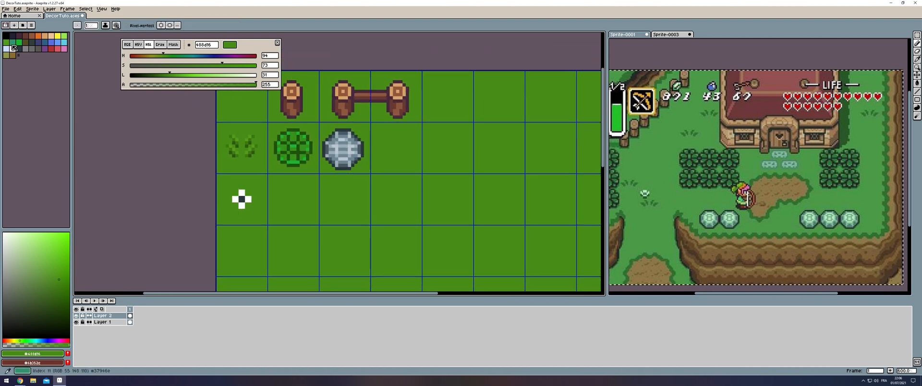
Paint a solid brown #8f563b cliff block with rounded lower corners, about three grid cells wide and two high, diagonally below the flower
{"action": "left_click", "coordinate": [6, 36]}
{"action": "scroll", "coordinate": [329, 191], "scroll_direction": "up", "scroll_amount": 3}
{"action": "left_click_drag", "start_coordinate": [380, 205], "coordinate": [333, 173]}
{"action": "scroll", "coordinate": [333, 173], "scroll_direction": "down", "scroll_amount": 5}
{"action": "left_click", "coordinate": [317, 109], "text": "alt"}
{"action": "scroll", "coordinate": [303, 216], "scroll_direction": "up", "scroll_amount": 8}
{"action": "left_click_drag", "start_coordinate": [281, 204], "coordinate": [381, 209]}
{"action": "left_click_drag", "start_coordinate": [284, 237], "coordinate": [299, 192]}
{"action": "mouse_move", "coordinate": [300, 191]}
{"action": "left_mouse_down"}
{"action": "mouse_move", "coordinate": [360, 194]}
{"action": "mouse_move", "coordinate": [315, 151]}
{"action": "left_mouse_up"}
{"action": "scroll", "coordinate": [434, 144], "scroll_direction": "down", "scroll_amount": 1}
{"action": "scroll", "coordinate": [460, 168], "scroll_direction": "up", "scroll_amount": 1}
{"action": "left_click_drag", "start_coordinate": [645, 192], "coordinate": [677, 175]}
{"action": "scroll", "coordinate": [273, 173], "scroll_direction": "up", "scroll_amount": 1}
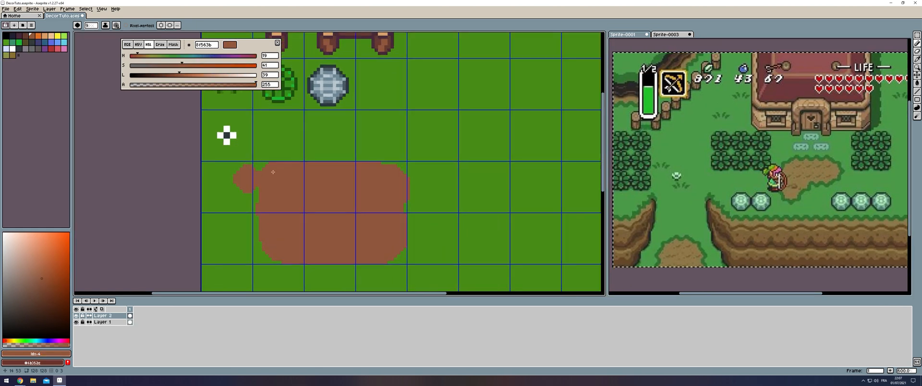
{"action": "left_click_drag", "start_coordinate": [247, 178], "coordinate": [263, 202]}
Darken the sampled background green to #336010 and paint an uneven grass fringe along the cliff's top edge
{"action": "left_click", "coordinate": [254, 182], "text": "alt"}
{"action": "scroll", "coordinate": [255, 183], "scroll_direction": "down", "scroll_amount": 8}
{"action": "left_click", "coordinate": [138, 44]}
{"action": "left_click", "coordinate": [181, 75]}
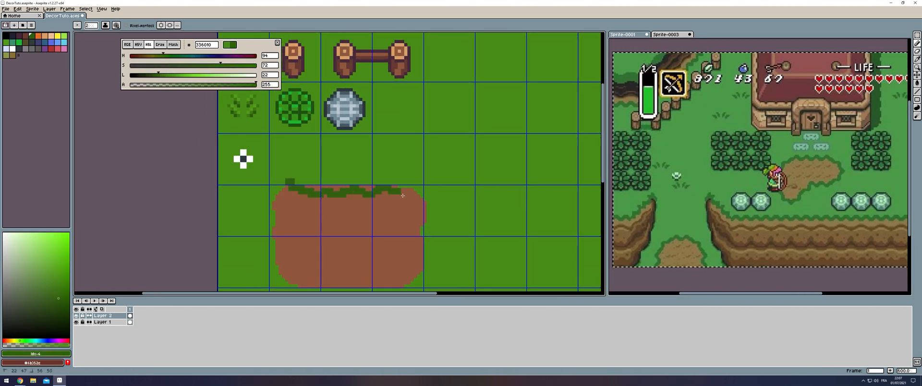
{"action": "left_click_drag", "start_coordinate": [403, 196], "coordinate": [421, 181]}
{"action": "scroll", "coordinate": [303, 193], "scroll_direction": "up", "scroll_amount": 2}
{"action": "left_click", "coordinate": [317, 175], "text": "alt"}
{"action": "left_click", "coordinate": [489, 182]}
{"action": "scroll", "coordinate": [308, 177], "scroll_direction": "down", "scroll_amount": 2}
{"action": "key", "text": "minus"}
Darken the sampled cliff brown to #734530 and draw a one-pixel wavy line just below the grass fringe
{"action": "scroll", "coordinate": [298, 190], "scroll_direction": "up", "scroll_amount": 2}
{"action": "left_click", "coordinate": [361, 176], "text": "alt"}
{"action": "left_click", "coordinate": [385, 192], "text": "alt"}
{"action": "scroll", "coordinate": [356, 144], "scroll_direction": "down", "scroll_amount": 1}
{"action": "mouse_move", "coordinate": [449, 269]}
{"action": "left_mouse_down"}
{"action": "mouse_move", "coordinate": [410, 231]}
{"action": "mouse_move", "coordinate": [420, 239]}
{"action": "left_mouse_up"}
{"action": "left_click", "coordinate": [171, 75]}
{"action": "mouse_move", "coordinate": [280, 149]}
{"action": "left_mouse_down"}
{"action": "mouse_move", "coordinate": [398, 166]}
{"action": "mouse_move", "coordinate": [464, 148]}
{"action": "left_mouse_up"}
{"action": "key", "text": "ctrl+z"}
{"action": "left_click", "coordinate": [143, 28]}
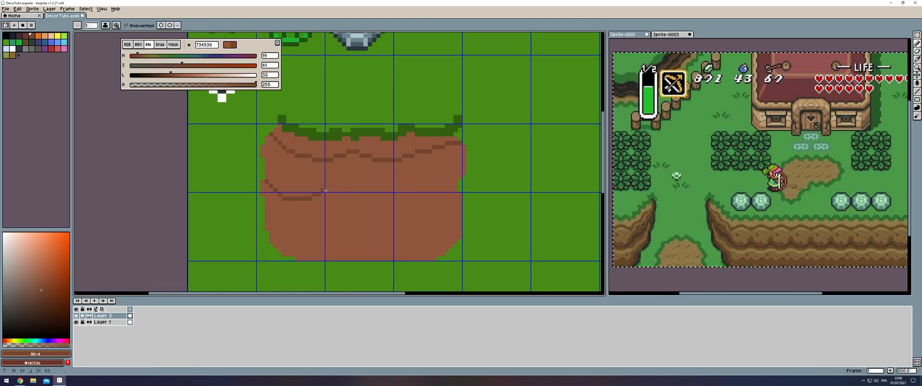
Draw two scalloped #734530 lines across the cliff's middle and fill the band between them with the same brown
{"action": "left_click_drag", "start_coordinate": [326, 191], "coordinate": [381, 181]}
{"action": "scroll", "coordinate": [397, 127], "scroll_direction": "down", "scroll_amount": 3}
{"action": "key", "text": "ctrl+z"}
{"action": "scroll", "coordinate": [384, 162], "scroll_direction": "up", "scroll_amount": 2}
{"action": "scroll", "coordinate": [378, 153], "scroll_direction": "up", "scroll_amount": 3}
{"action": "mouse_move", "coordinate": [302, 136]}
{"action": "left_mouse_down"}
{"action": "mouse_move", "coordinate": [413, 156]}
{"action": "mouse_move", "coordinate": [428, 136]}
{"action": "left_mouse_up"}
{"action": "scroll", "coordinate": [346, 148], "scroll_direction": "down", "scroll_amount": 2}
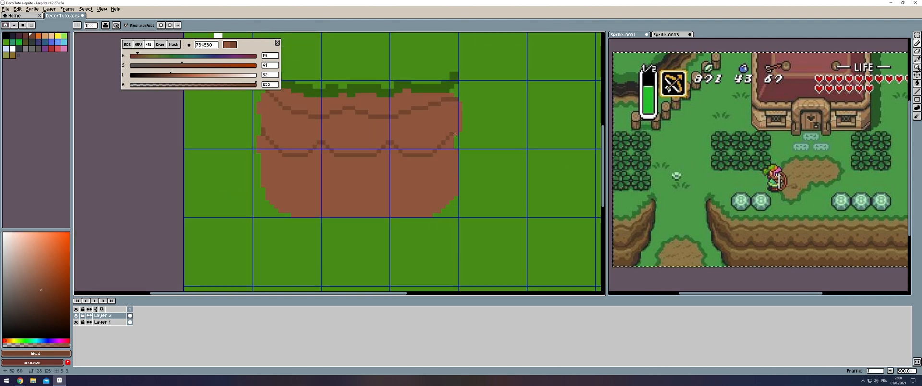
{"action": "scroll", "coordinate": [432, 159], "scroll_direction": "down", "scroll_amount": 3}
{"action": "scroll", "coordinate": [332, 94], "scroll_direction": "up", "scroll_amount": 5}
{"action": "key", "text": "ctrl+z"}
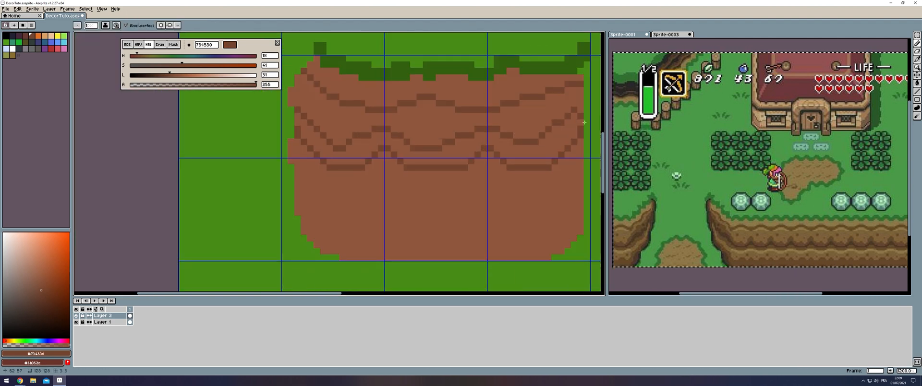
{"action": "key", "text": "g"}
{"action": "left_click", "coordinate": [453, 161]}
Hide the grid and outline the cliff's sides and base in black
{"action": "scroll", "coordinate": [453, 161], "scroll_direction": "down", "scroll_amount": 5}
{"action": "key", "text": "ctrl+apostrophe"}
{"action": "scroll", "coordinate": [452, 137], "scroll_direction": "up", "scroll_amount": 6}
{"action": "key", "text": "b"}
{"action": "left_click", "coordinate": [320, 128], "text": "alt"}
{"action": "scroll", "coordinate": [310, 130], "scroll_direction": "down", "scroll_amount": 5}
{"action": "left_click", "coordinate": [6, 35]}
{"action": "scroll", "coordinate": [307, 144], "scroll_direction": "up", "scroll_amount": 2}
{"action": "mouse_move", "coordinate": [298, 129]}
{"action": "left_mouse_down"}
{"action": "mouse_move", "coordinate": [295, 155]}
{"action": "mouse_move", "coordinate": [443, 163]}
{"action": "mouse_move", "coordinate": [443, 132]}
{"action": "left_mouse_up"}
Lighten the sampled cliff brown to #ba785a and draw a wavy highlight line across the lower half of the cliff
{"action": "left_click", "coordinate": [352, 201], "text": "alt"}
{"action": "left_click", "coordinate": [198, 75]}
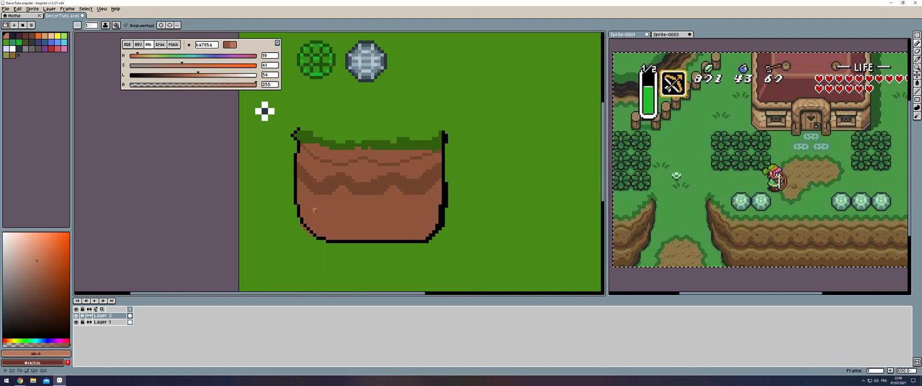
{"action": "left_click_drag", "start_coordinate": [386, 213], "coordinate": [443, 194]}
Touch up the cliff's right edge and lower right corner with colours sampled from the sprite
{"action": "left_click", "coordinate": [309, 219], "text": "alt"}
{"action": "scroll", "coordinate": [321, 226], "scroll_direction": "up", "scroll_amount": 1}
{"action": "left_click", "coordinate": [506, 187], "text": "alt"}
{"action": "left_click_drag", "start_coordinate": [510, 196], "coordinate": [510, 163]}
{"action": "left_click", "coordinate": [495, 211], "text": "alt"}
{"action": "left_click_drag", "start_coordinate": [502, 220], "coordinate": [485, 240]}
{"action": "scroll", "coordinate": [441, 189], "scroll_direction": "down", "scroll_amount": 3}
{"action": "scroll", "coordinate": [426, 144], "scroll_direction": "up", "scroll_amount": 4}
Darken the sampled fringe green and paint a shadow line along the underside of the cliff's grass fringe
{"action": "left_click", "coordinate": [426, 179], "text": "alt"}
{"action": "left_click", "coordinate": [147, 75]}
{"action": "left_click_drag", "start_coordinate": [250, 179], "coordinate": [486, 192]}
{"action": "left_click_drag", "start_coordinate": [336, 178], "coordinate": [449, 193]}
Set the green's lightness to 41 and paint a bright highlight line along the top of the grass fringe
{"action": "left_click", "coordinate": [183, 75]}
{"action": "mouse_move", "coordinate": [347, 161]}
{"action": "left_mouse_down"}
{"action": "mouse_move", "coordinate": [496, 187]}
{"action": "mouse_move", "coordinate": [599, 181]}
{"action": "left_mouse_up"}
{"action": "right_click", "coordinate": [466, 181]}
{"action": "left_click", "coordinate": [469, 187]}
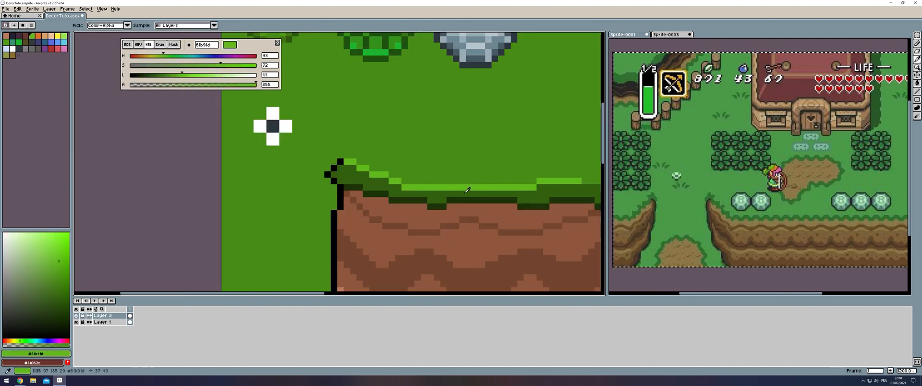
{"action": "scroll", "coordinate": [216, 194], "scroll_direction": "down", "scroll_amount": 4}
{"action": "scroll", "coordinate": [335, 237], "scroll_direction": "up", "scroll_amount": 4}
Sample the dark brown #734530 and add small speckles to the cliff face
{"action": "left_click", "coordinate": [224, 178], "text": "alt"}
{"action": "left_click_drag", "start_coordinate": [221, 157], "coordinate": [226, 163]}
{"action": "scroll", "coordinate": [254, 253], "scroll_direction": "down", "scroll_amount": 2}
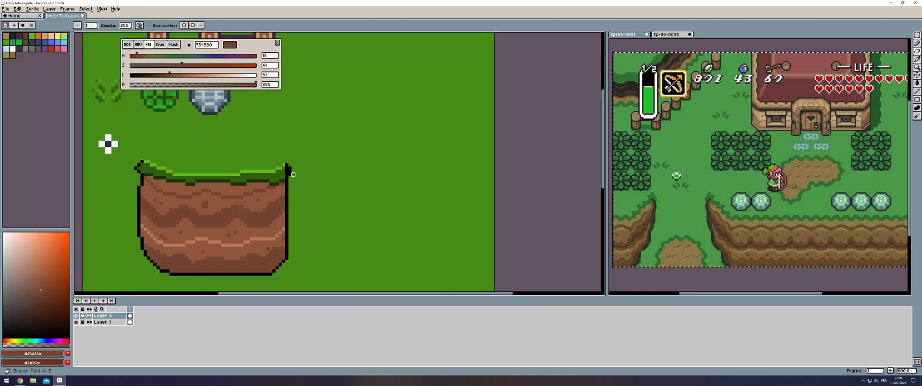
Show the grid and draw a curled grass tip at the cliff's upper left corner with sampled black and greens
{"action": "scroll", "coordinate": [253, 252], "scroll_direction": "down", "scroll_amount": 1}
{"action": "key", "text": "ctrl+apostrophe"}
{"action": "left_click", "coordinate": [238, 283], "text": "alt"}
{"action": "scroll", "coordinate": [198, 176], "scroll_direction": "up", "scroll_amount": 3}
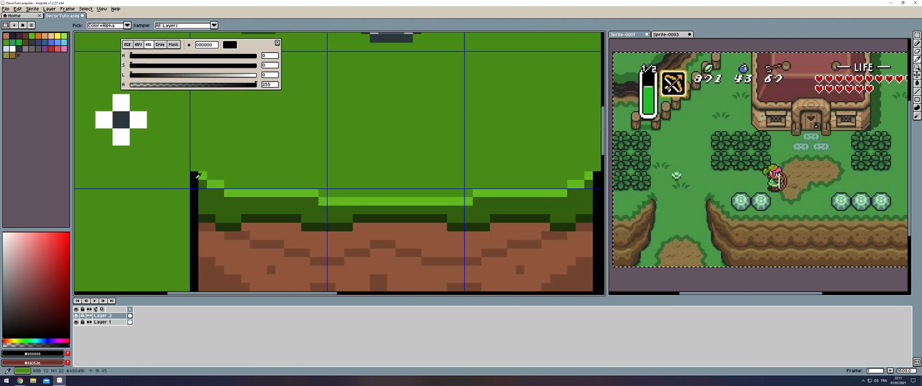
{"action": "left_click", "coordinate": [206, 202], "text": "alt"}
{"action": "mouse_move", "coordinate": [203, 182]}
{"action": "left_mouse_down"}
{"action": "mouse_move", "coordinate": [220, 150]}
{"action": "mouse_move", "coordinate": [337, 144]}
{"action": "left_mouse_up"}
{"action": "left_click", "coordinate": [216, 184], "text": "alt"}
{"action": "scroll", "coordinate": [225, 149], "scroll_direction": "down", "scroll_amount": 3}
Select the grid cell holding the curled grass tip and flip it horizontally for the cliff's opposite corner
{"action": "key", "text": "m"}
{"action": "double_click", "coordinate": [235, 144]}
{"action": "key", "text": "shift+h"}
{"action": "key", "text": "ctrl+d"}
{"action": "scroll", "coordinate": [283, 206], "scroll_direction": "down", "scroll_amount": 4}
Shade the lower edge of the cliff's dark band with #5a3526 and refine the rock shapes with sampled browns
{"action": "scroll", "coordinate": [284, 209], "scroll_direction": "up", "scroll_amount": 6}
{"action": "key", "text": "b"}
{"action": "left_click", "coordinate": [32, 36]}
{"action": "left_click_drag", "start_coordinate": [147, 184], "coordinate": [387, 205]}
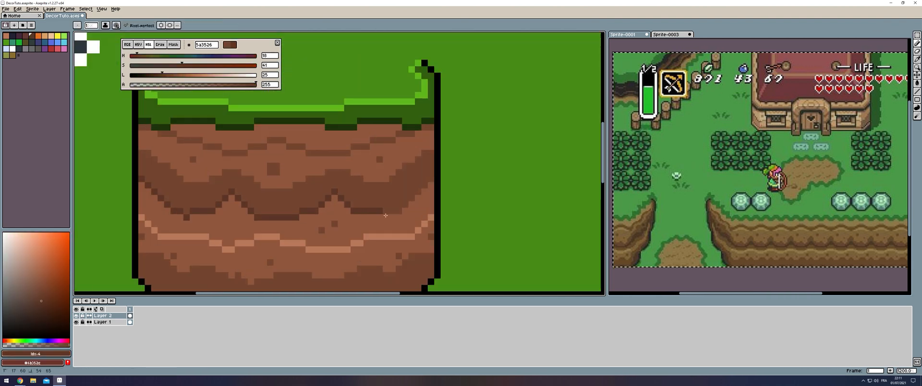
{"action": "left_click_drag", "start_coordinate": [191, 165], "coordinate": [477, 167]}
{"action": "scroll", "coordinate": [319, 250], "scroll_direction": "down", "scroll_amount": 3}
{"action": "scroll", "coordinate": [303, 203], "scroll_direction": "up", "scroll_amount": 4}
{"action": "left_click", "coordinate": [336, 185], "text": "alt"}
{"action": "mouse_move", "coordinate": [303, 192]}
{"action": "left_mouse_down"}
{"action": "mouse_move", "coordinate": [423, 197]}
{"action": "mouse_move", "coordinate": [266, 217]}
{"action": "mouse_move", "coordinate": [276, 229]}
{"action": "left_mouse_up"}
{"action": "scroll", "coordinate": [355, 203], "scroll_direction": "down", "scroll_amount": 2}
{"action": "left_click", "coordinate": [271, 189], "text": "alt"}
{"action": "scroll", "coordinate": [379, 171], "scroll_direction": "down", "scroll_amount": 4}
Show the grid, select a small piece at the cliff's edge, offset it and delete the selected pixels
{"action": "key", "text": "ctrl+apostrophe"}
{"action": "key", "text": "m"}
{"action": "left_click_drag", "start_coordinate": [202, 196], "coordinate": [219, 226]}
{"action": "left_click_drag", "start_coordinate": [211, 213], "coordinate": [249, 232]}
{"action": "key", "text": "shift+Right"}
{"action": "key", "text": "Delete"}
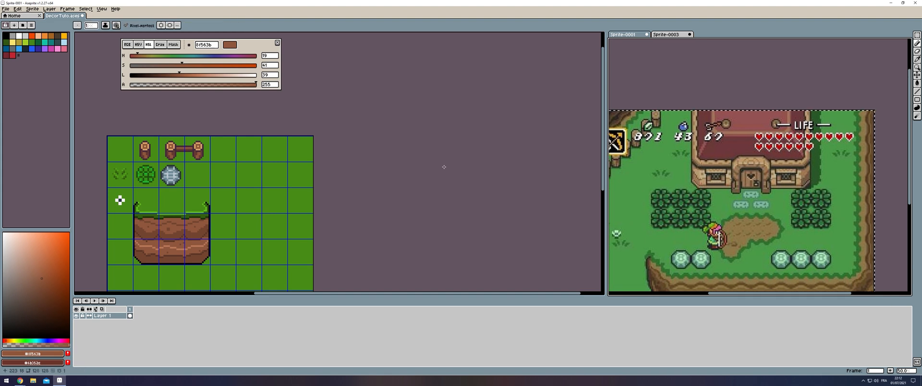
Make a second flower in the cell below the first and rearrange its petals into a side-facing variant
{"action": "left_click_drag", "start_coordinate": [206, 192], "coordinate": [280, 168]}
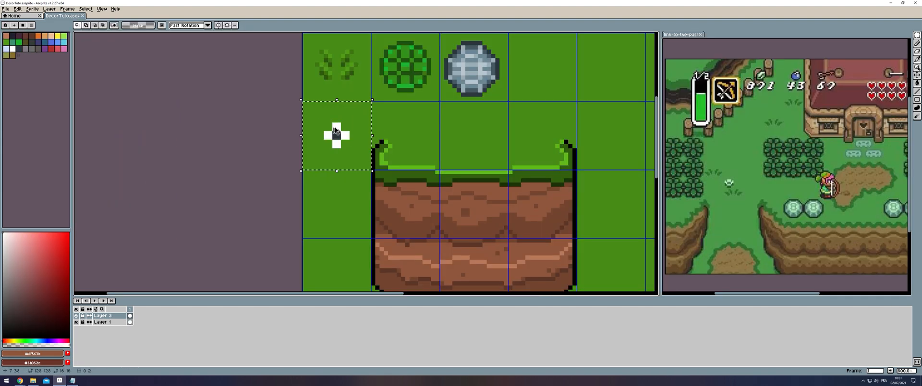
{"action": "scroll", "coordinate": [333, 202], "scroll_direction": "up", "scroll_amount": 5}
{"action": "mouse_move", "coordinate": [430, 155]}
{"action": "left_mouse_down"}
{"action": "mouse_move", "coordinate": [456, 196]}
{"action": "mouse_move", "coordinate": [452, 178]}
{"action": "left_mouse_up"}
{"action": "left_click_drag", "start_coordinate": [438, 137], "coordinate": [386, 150]}
{"action": "key", "text": "Delete"}
{"action": "left_click_drag", "start_coordinate": [386, 214], "coordinate": [414, 216]}
{"action": "left_click_drag", "start_coordinate": [406, 214], "coordinate": [406, 150]}
{"action": "left_click", "coordinate": [385, 227]}
{"action": "left_click_drag", "start_coordinate": [385, 227], "coordinate": [396, 202]}
{"action": "scroll", "coordinate": [397, 203], "scroll_direction": "down", "scroll_amount": 5}
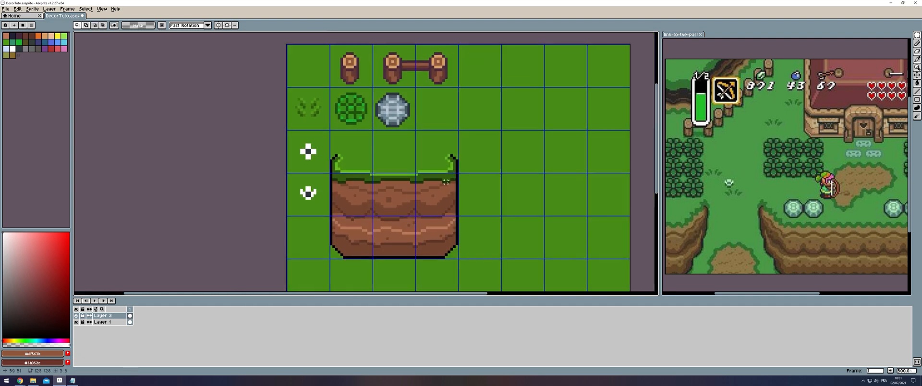
Sample the boulder's dark outline #2b363b and outline a flat stone slab with a notched lower edge in the next cell
{"action": "scroll", "coordinate": [367, 142], "scroll_direction": "down", "scroll_amount": 1}
{"action": "left_click_drag", "start_coordinate": [366, 142], "coordinate": [205, 154]}
{"action": "scroll", "coordinate": [205, 154], "scroll_direction": "up", "scroll_amount": 1}
{"action": "mouse_move", "coordinate": [849, 149]}
{"action": "left_mouse_down"}
{"action": "mouse_move", "coordinate": [668, 170]}
{"action": "mouse_move", "coordinate": [748, 176]}
{"action": "mouse_move", "coordinate": [755, 189]}
{"action": "left_mouse_up"}
{"action": "scroll", "coordinate": [668, 170], "scroll_direction": "up", "scroll_amount": 1}
{"action": "left_click", "coordinate": [229, 106]}
{"action": "scroll", "coordinate": [229, 107], "scroll_direction": "up", "scroll_amount": 2}
{"action": "key", "text": "b"}
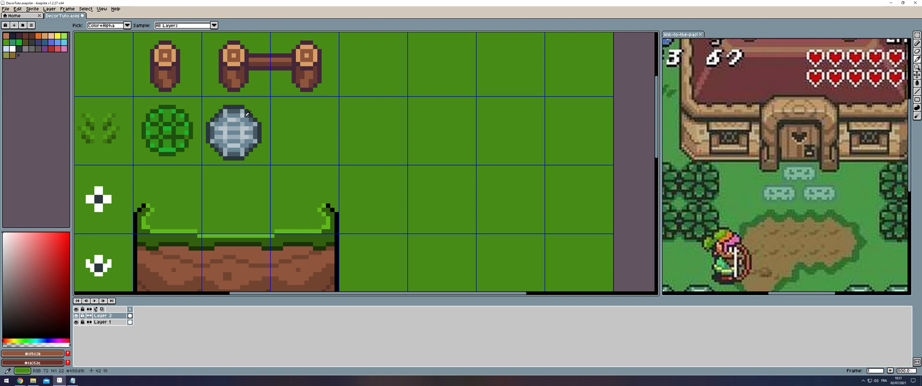
{"action": "left_click", "coordinate": [228, 107], "text": "alt"}
{"action": "left_click_drag", "start_coordinate": [338, 131], "coordinate": [303, 143]}
{"action": "scroll", "coordinate": [252, 131], "scroll_direction": "up", "scroll_amount": 2}
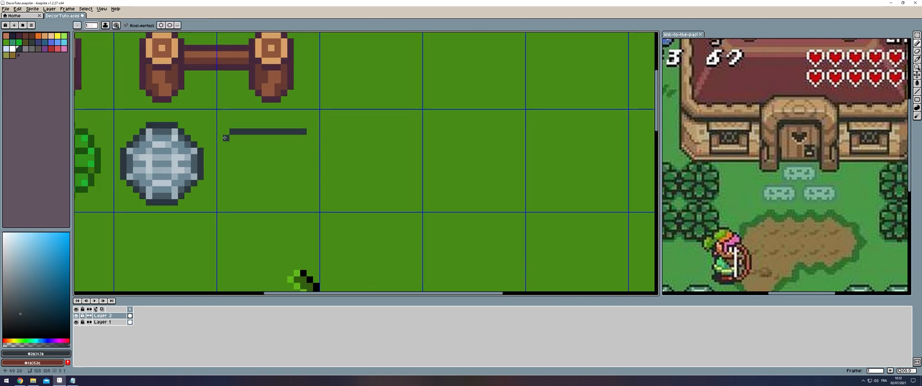
{"action": "key", "text": "ctrl+z"}
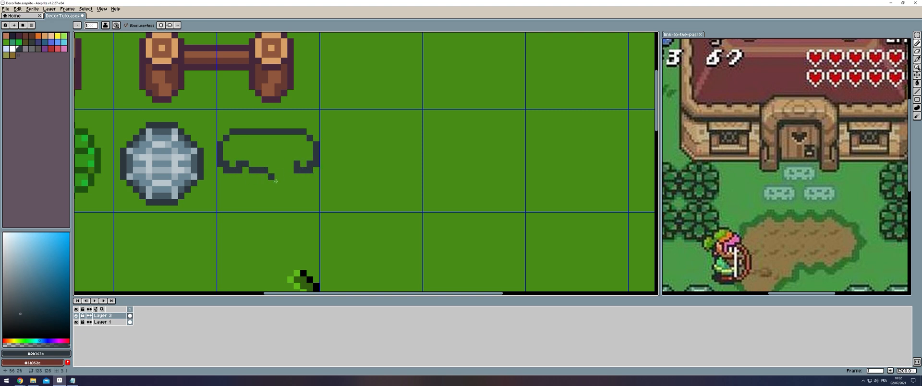
{"action": "left_click_drag", "start_coordinate": [205, 163], "coordinate": [208, 163]}
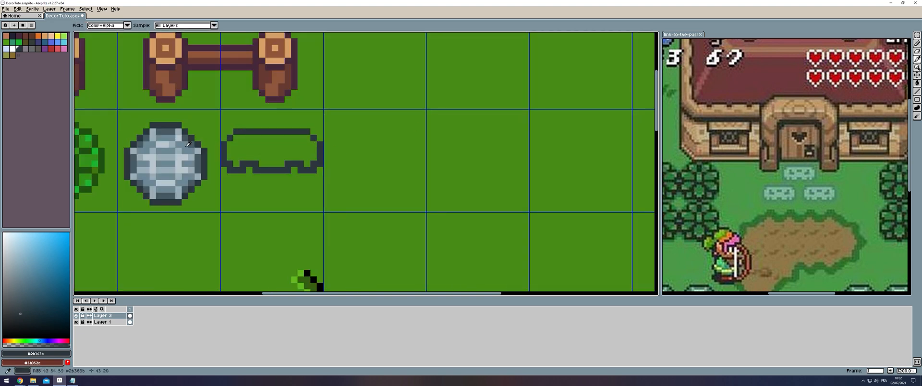
Fill the slab outline with the blue-grey sampled from the boulder
{"action": "left_click", "coordinate": [191, 164], "text": "alt"}
{"action": "key", "text": "g"}
{"action": "left_click", "coordinate": [298, 151]}
{"action": "key", "text": "b"}
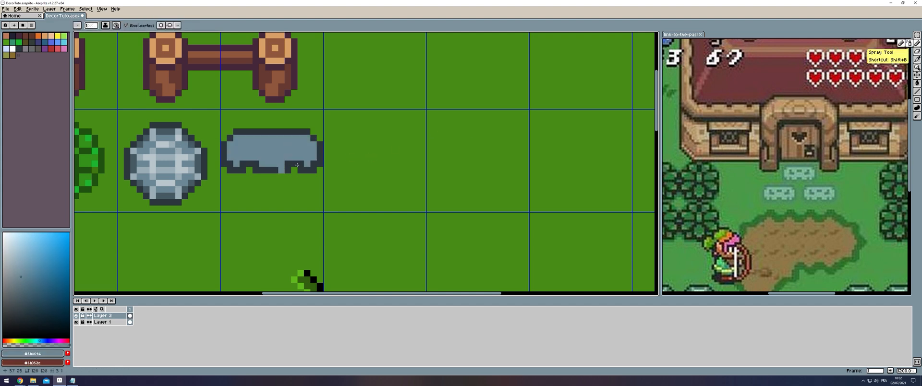
Sample the slab's dark outline colour and add small dark carved marks inside the slab
{"action": "left_click", "coordinate": [845, 50], "text": "alt"}
{"action": "left_click", "coordinate": [262, 131], "text": "alt"}
{"action": "key", "text": "super"}
{"action": "key", "text": "super"}
{"action": "scroll", "coordinate": [349, 135], "scroll_direction": "down", "scroll_amount": 4}
{"action": "left_click_drag", "start_coordinate": [269, 145], "coordinate": [281, 161]}
{"action": "scroll", "coordinate": [349, 136], "scroll_direction": "up", "scroll_amount": 1}
{"action": "scroll", "coordinate": [339, 137], "scroll_direction": "down", "scroll_amount": 3}
{"action": "scroll", "coordinate": [327, 136], "scroll_direction": "up", "scroll_amount": 7}
Add highlight pixels near the slab's upper edge with the boulder's light grey, and resample the dark outline colour
{"action": "left_click", "coordinate": [196, 178], "text": "alt"}
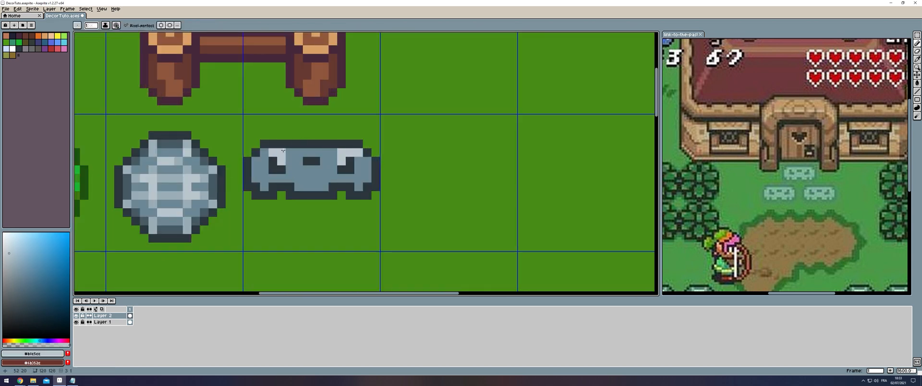
{"action": "left_click", "coordinate": [265, 152]}
{"action": "scroll", "coordinate": [362, 136], "scroll_direction": "down", "scroll_amount": 3}
{"action": "left_click", "coordinate": [337, 144], "text": "alt"}
{"action": "scroll", "coordinate": [336, 144], "scroll_direction": "up", "scroll_amount": 4}
{"action": "scroll", "coordinate": [404, 138], "scroll_direction": "down", "scroll_amount": 8}
{"action": "scroll", "coordinate": [419, 135], "scroll_direction": "up", "scroll_amount": 3}
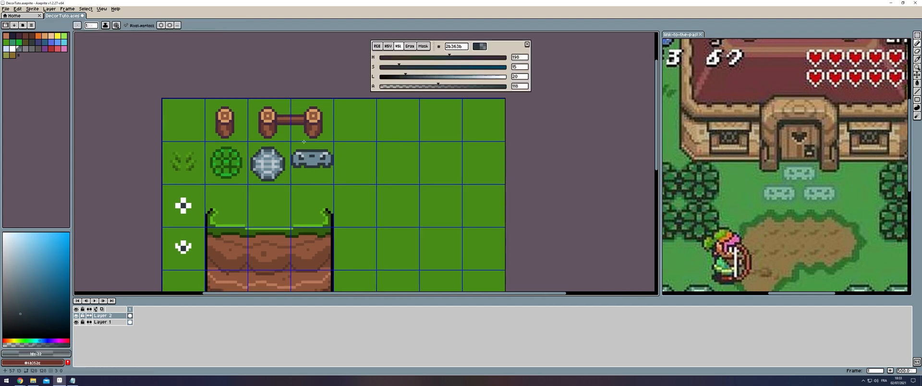
{"action": "scroll", "coordinate": [304, 142], "scroll_direction": "up", "scroll_amount": 8}
{"action": "scroll", "coordinate": [367, 146], "scroll_direction": "down", "scroll_amount": 3}
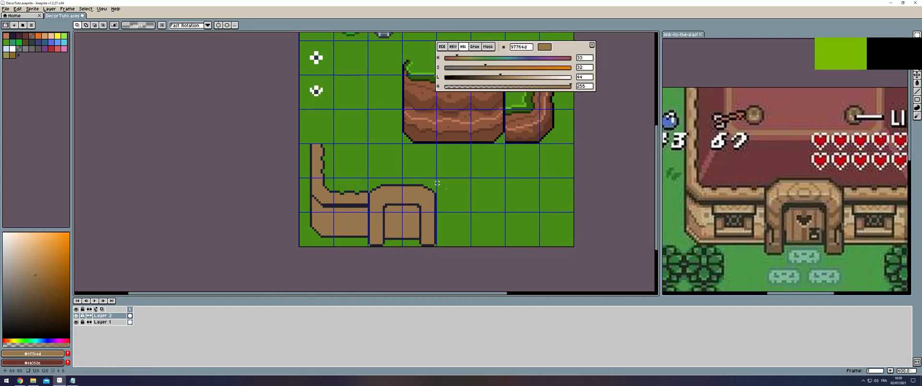
{"action": "scroll", "coordinate": [390, 170], "scroll_direction": "up", "scroll_amount": 3}
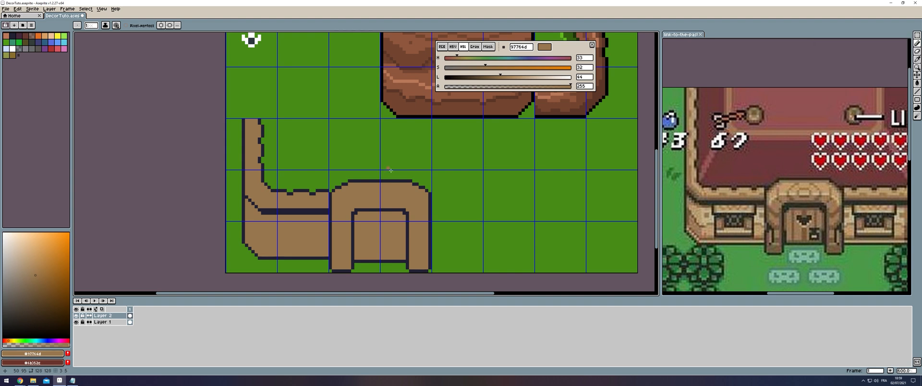
Copy the wall's corner, flip it vertically as the upper corner, and retouch its outline with the sampled #222034
{"action": "left_click_drag", "start_coordinate": [349, 147], "coordinate": [294, 177]}
{"action": "left_click", "coordinate": [208, 209], "text": "alt"}
{"action": "key", "text": "m"}
{"action": "key", "text": "ctrl+v"}
{"action": "key", "text": "shift+v"}
{"action": "key", "text": "ctrl+d"}
{"action": "scroll", "coordinate": [198, 220], "scroll_direction": "up", "scroll_amount": 4}
{"action": "key", "text": "b"}
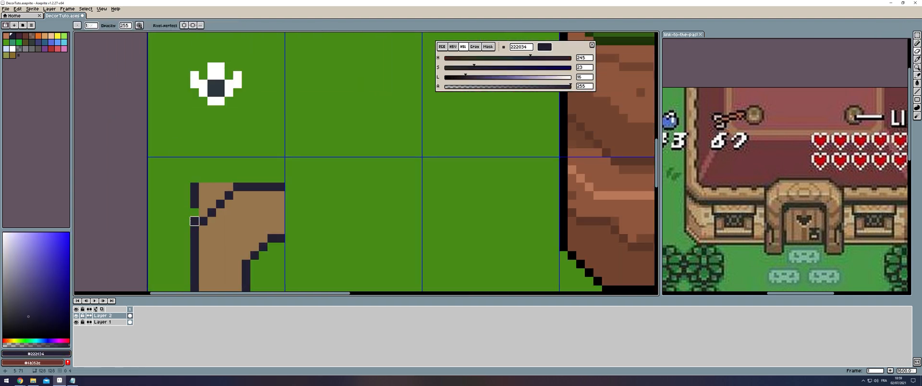
{"action": "left_click_drag", "start_coordinate": [221, 187], "coordinate": [212, 191]}
Flip the left wall segment vertically to join the upper corner and delete the leftover pixels
{"action": "scroll", "coordinate": [220, 186], "scroll_direction": "down", "scroll_amount": 6}
{"action": "scroll", "coordinate": [255, 246], "scroll_direction": "up", "scroll_amount": 3}
{"action": "scroll", "coordinate": [255, 246], "scroll_direction": "down", "scroll_amount": 2}
{"action": "scroll", "coordinate": [226, 266], "scroll_direction": "up", "scroll_amount": 1}
{"action": "mouse_move", "coordinate": [255, 246]}
{"action": "left_mouse_down"}
{"action": "mouse_move", "coordinate": [226, 269]}
{"action": "mouse_move", "coordinate": [213, 181]}
{"action": "left_mouse_up"}
{"action": "key", "text": "m"}
{"action": "double_click", "coordinate": [213, 265]}
{"action": "key", "text": "shift+v"}
{"action": "scroll", "coordinate": [200, 146], "scroll_direction": "up", "scroll_amount": 2}
{"action": "left_click_drag", "start_coordinate": [168, 165], "coordinate": [249, 181]}
{"action": "key", "text": "Delete"}
{"action": "scroll", "coordinate": [239, 138], "scroll_direction": "down", "scroll_amount": 4}
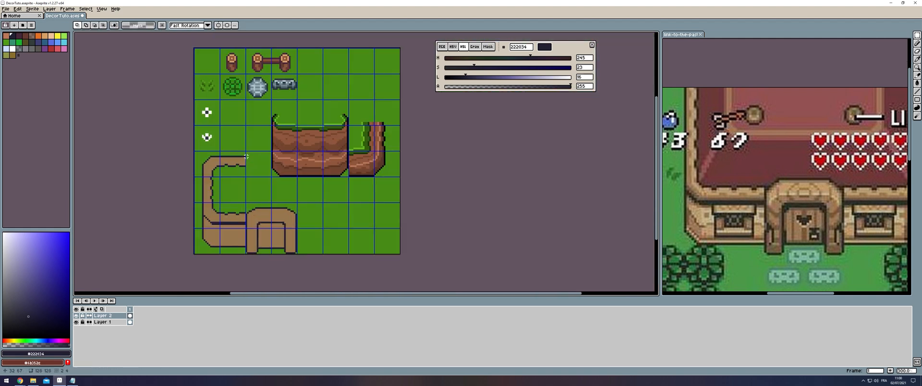
Paste the upper corner piece again and mirror it horizontally to form the wall's upper-right corner
{"action": "scroll", "coordinate": [219, 226], "scroll_direction": "up", "scroll_amount": 2}
{"action": "key", "text": "ctrl+v"}
{"action": "key", "text": "shift+Right"}
{"action": "key", "text": "shift+h"}
{"action": "left_click_drag", "start_coordinate": [212, 164], "coordinate": [297, 164]}
{"action": "key", "text": "shift+h"}
Copy the left wall cells and place them mirrored horizontally as the house's right wall
{"action": "double_click", "coordinate": [204, 211]}
{"action": "key", "text": "ctrl+c"}
{"action": "key", "text": "ctrl+v"}
{"action": "left_click_drag", "start_coordinate": [204, 211], "coordinate": [418, 211]}
{"action": "key", "text": "shift+h"}
{"action": "double_click", "coordinate": [289, 161]}
{"action": "left_click_drag", "start_coordinate": [288, 161], "coordinate": [418, 162]}
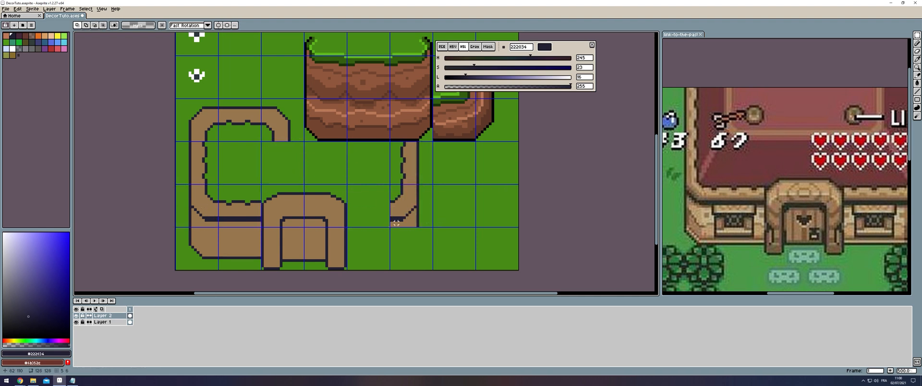
Copy the lower-left base corner and place it mirrored horizontally beneath the right wall
{"action": "double_click", "coordinate": [241, 241]}
{"action": "left_click_drag", "start_coordinate": [240, 241], "coordinate": [412, 241]}
{"action": "key", "text": "ctrl+z"}
{"action": "double_click", "coordinate": [202, 243]}
{"action": "left_click_drag", "start_coordinate": [202, 243], "coordinate": [416, 243]}
{"action": "key", "text": "shift+h"}
{"action": "left_click", "coordinate": [224, 218]}
{"action": "scroll", "coordinate": [225, 218], "scroll_direction": "down", "scroll_amount": 1}
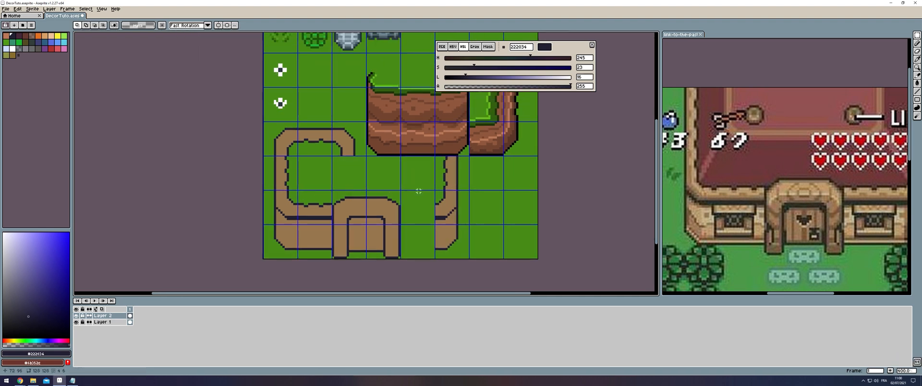
Retouch the wall's dark outline and move the right wall pieces two grid cells to the right
{"action": "left_click_drag", "start_coordinate": [310, 164], "coordinate": [243, 187]}
{"action": "scroll", "coordinate": [242, 186], "scroll_direction": "up", "scroll_amount": 2}
{"action": "left_click_drag", "start_coordinate": [256, 235], "coordinate": [295, 210]}
{"action": "key", "text": "b"}
{"action": "left_click_drag", "start_coordinate": [316, 170], "coordinate": [305, 187]}
{"action": "scroll", "coordinate": [239, 212], "scroll_direction": "down", "scroll_amount": 4}
{"action": "scroll", "coordinate": [362, 215], "scroll_direction": "up", "scroll_amount": 1}
{"action": "key", "text": "m"}
{"action": "left_click_drag", "start_coordinate": [273, 264], "coordinate": [310, 190]}
{"action": "key", "text": "shift+Right"}
{"action": "key", "text": "shift+Right"}
Move the upper arch-shaped wall piece to the empty cells in the sheet's top row and deselect it
{"action": "left_click_drag", "start_coordinate": [162, 165], "coordinate": [230, 189]}
{"action": "left_click_drag", "start_coordinate": [208, 169], "coordinate": [310, 66]}
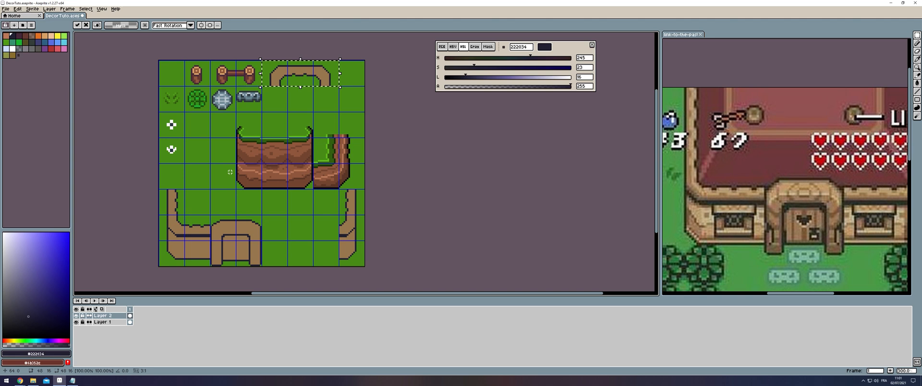
{"action": "key", "text": "ctrl+d"}
Sample the roof's dark red #6c383a from the reference and draw the roof's vertical and horizontal ridge lines inside the walls
{"action": "scroll", "coordinate": [206, 225], "scroll_direction": "up", "scroll_amount": 5}
{"action": "left_click_drag", "start_coordinate": [206, 212], "coordinate": [374, 234]}
{"action": "key", "text": "b"}
{"action": "left_click", "coordinate": [744, 173], "text": "alt"}
{"action": "mouse_move", "coordinate": [306, 185]}
{"action": "left_mouse_down"}
{"action": "mouse_move", "coordinate": [282, 181]}
{"action": "mouse_move", "coordinate": [278, 193]}
{"action": "left_mouse_up"}
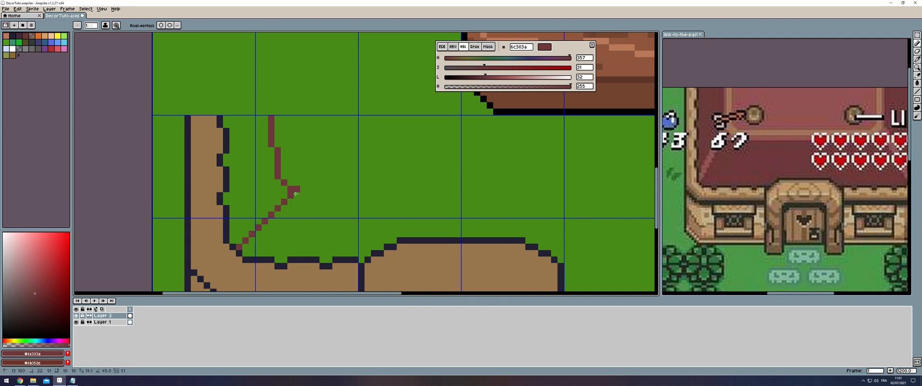
{"action": "scroll", "coordinate": [362, 198], "scroll_direction": "down", "scroll_amount": 2}
{"action": "mouse_move", "coordinate": [356, 195]}
{"action": "left_mouse_down"}
{"action": "mouse_move", "coordinate": [458, 197]}
{"action": "mouse_move", "coordinate": [391, 201]}
{"action": "left_mouse_up"}
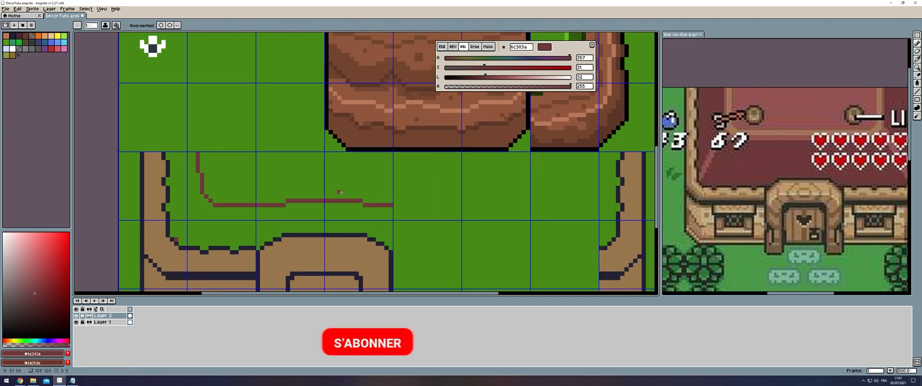
Draw a thick diagonal roof ridge from the ridge corner to the wall corner in #a16f56 and trim its edges
{"action": "left_click_drag", "start_coordinate": [203, 202], "coordinate": [187, 203]}
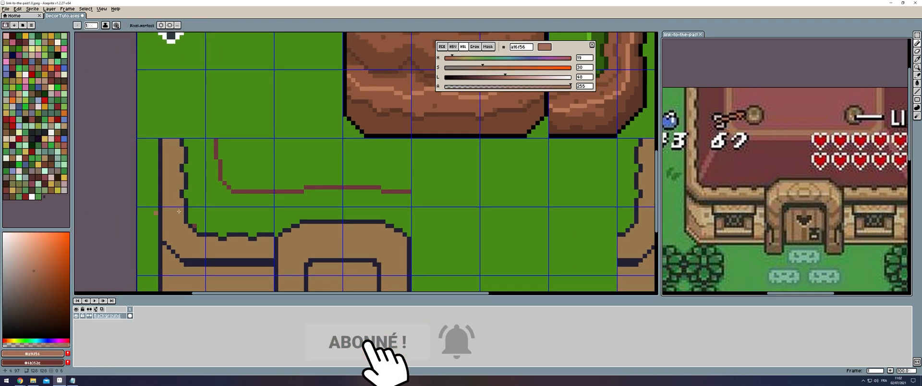
{"action": "key", "text": "ctrl+z"}
{"action": "scroll", "coordinate": [227, 210], "scroll_direction": "up", "scroll_amount": 5}
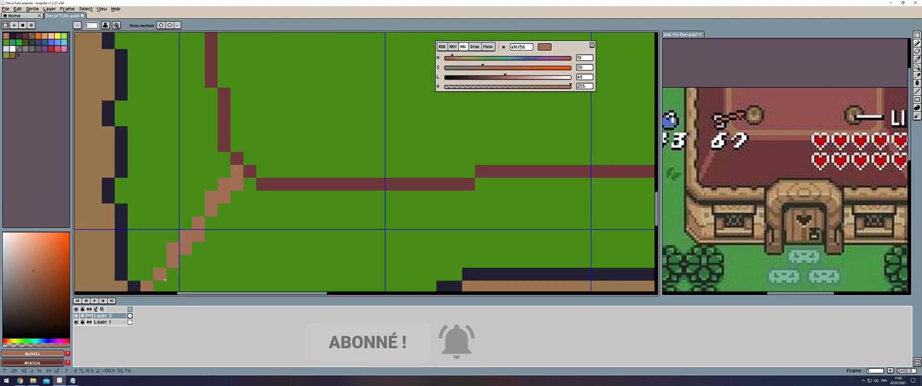
{"action": "left_click_drag", "start_coordinate": [163, 253], "coordinate": [159, 206]}
{"action": "key", "text": "e"}
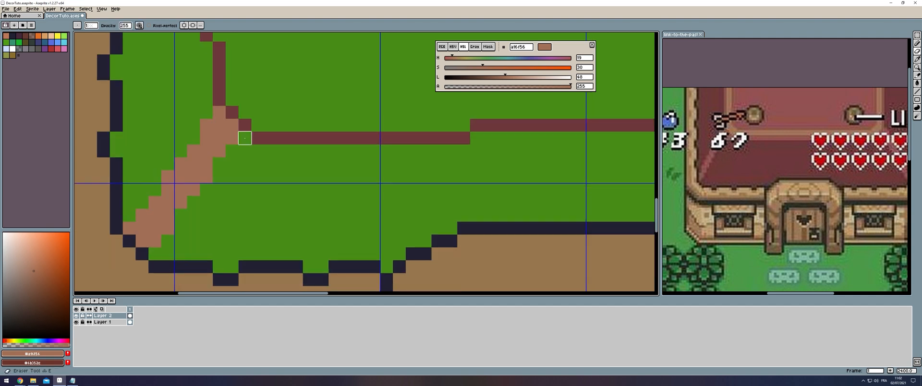
{"action": "scroll", "coordinate": [288, 179], "scroll_direction": "down", "scroll_amount": 9}
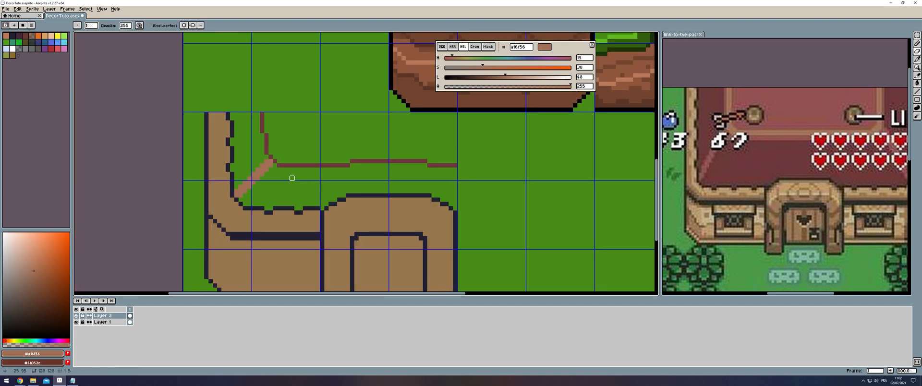
Lighten the ridge colour to #d4aa96 and recolour the diagonal and the roof's ridge lines with it
{"action": "scroll", "coordinate": [321, 178], "scroll_direction": "up", "scroll_amount": 3}
{"action": "left_click_drag", "start_coordinate": [509, 80], "coordinate": [539, 78]}
{"action": "scroll", "coordinate": [301, 161], "scroll_direction": "up", "scroll_amount": 1}
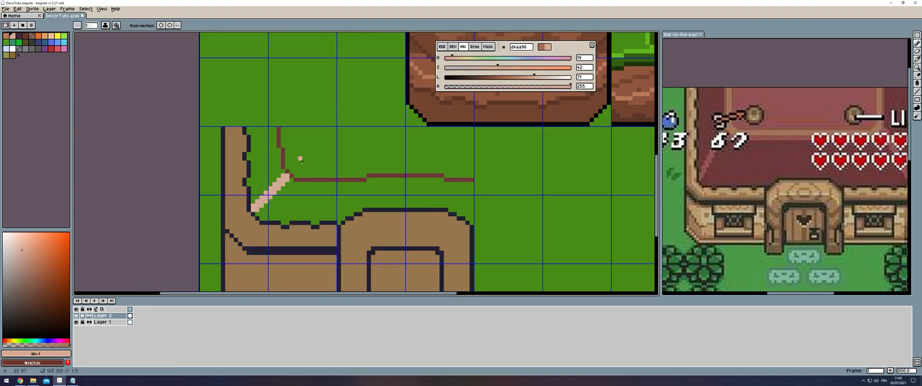
{"action": "mouse_move", "coordinate": [297, 181]}
{"action": "left_mouse_down"}
{"action": "mouse_move", "coordinate": [282, 144]}
{"action": "mouse_move", "coordinate": [382, 174]}
{"action": "mouse_move", "coordinate": [452, 180]}
{"action": "left_mouse_up"}
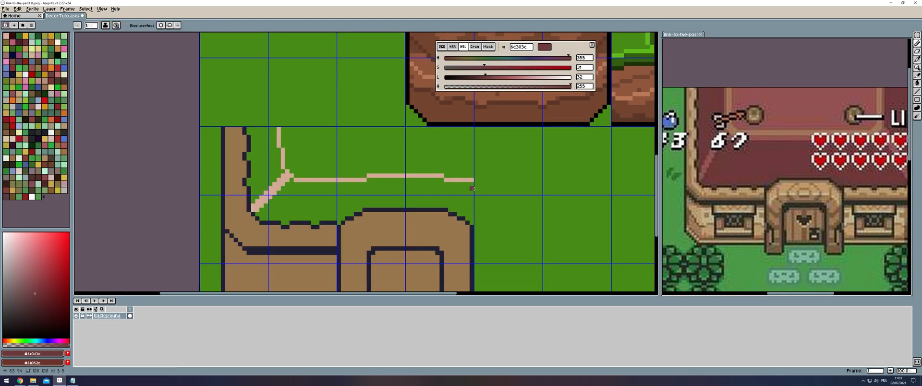
Close off the outer roof slopes with dark red #6c383c and fill them between the ridge lines and the wall
{"action": "left_click_drag", "start_coordinate": [246, 128], "coordinate": [273, 131]}
{"action": "key", "text": "g"}
{"action": "left_click", "coordinate": [267, 159]}
{"action": "left_click", "coordinate": [293, 192]}
{"action": "left_click", "coordinate": [274, 191]}
{"action": "key", "text": "ctrl+z"}
{"action": "left_click", "coordinate": [283, 217]}
{"action": "left_click", "coordinate": [276, 208]}
{"action": "scroll", "coordinate": [384, 173], "scroll_direction": "down", "scroll_amount": 5}
{"action": "scroll", "coordinate": [400, 165], "scroll_direction": "up", "scroll_amount": 4}
Sample the reference roof's lighter red #925253, border the area inside the ridge lines and fill it
{"action": "key", "text": "b"}
{"action": "left_click", "coordinate": [787, 110], "text": "alt"}
{"action": "left_click_drag", "start_coordinate": [320, 169], "coordinate": [421, 170]}
{"action": "left_click_drag", "start_coordinate": [421, 169], "coordinate": [420, 204]}
{"action": "key", "text": "g"}
{"action": "scroll", "coordinate": [310, 178], "scroll_direction": "down", "scroll_amount": 1}
{"action": "left_click", "coordinate": [309, 182]}
{"action": "left_click", "coordinate": [327, 182]}
{"action": "scroll", "coordinate": [327, 182], "scroll_direction": "down", "scroll_amount": 2}
{"action": "key", "text": "b"}
{"action": "scroll", "coordinate": [307, 201], "scroll_direction": "up", "scroll_amount": 5}
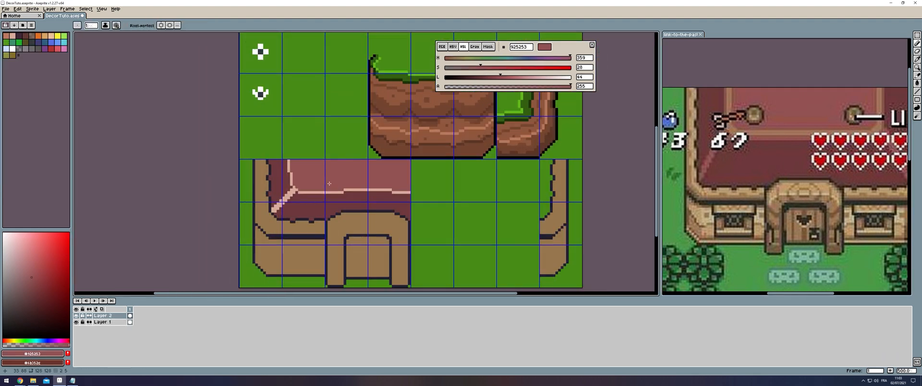
Add a lighter red line inside the roof's ridge and a #5e3135 shadow line along its outer side
{"action": "left_click", "coordinate": [520, 76]}
{"action": "mouse_move", "coordinate": [264, 174]}
{"action": "left_mouse_down"}
{"action": "mouse_move", "coordinate": [382, 187]}
{"action": "mouse_move", "coordinate": [542, 187]}
{"action": "left_mouse_up"}
{"action": "scroll", "coordinate": [288, 139], "scroll_direction": "down", "scroll_amount": 2}
{"action": "left_click", "coordinate": [329, 195], "text": "alt"}
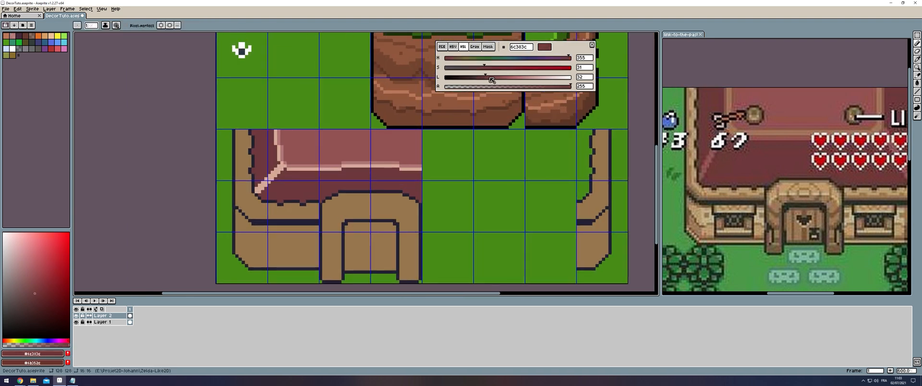
{"action": "scroll", "coordinate": [330, 195], "scroll_direction": "up", "scroll_amount": 2}
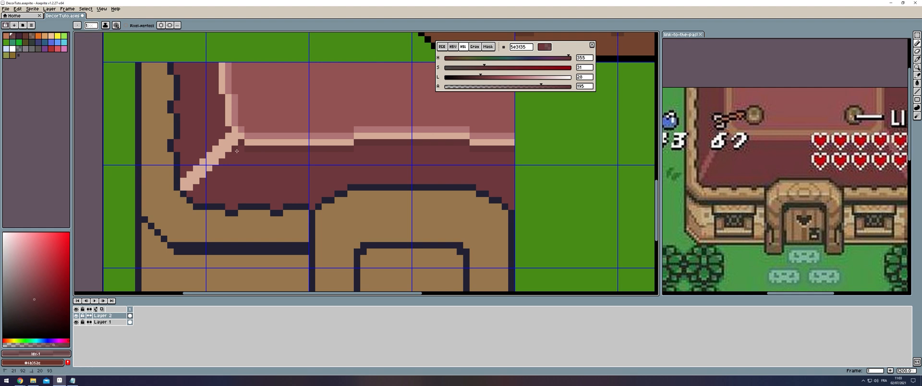
{"action": "scroll", "coordinate": [243, 212], "scroll_direction": "down", "scroll_amount": 5}
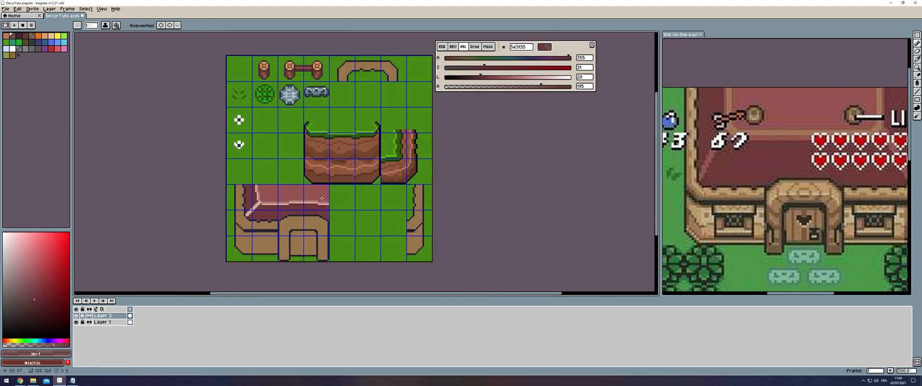
{"action": "scroll", "coordinate": [254, 223], "scroll_direction": "up", "scroll_amount": 7}
Sample the roof shadow #623337 and draw a shadow along the roof's edge against the doorway arch and wall
{"action": "left_click", "coordinate": [193, 126], "text": "alt"}
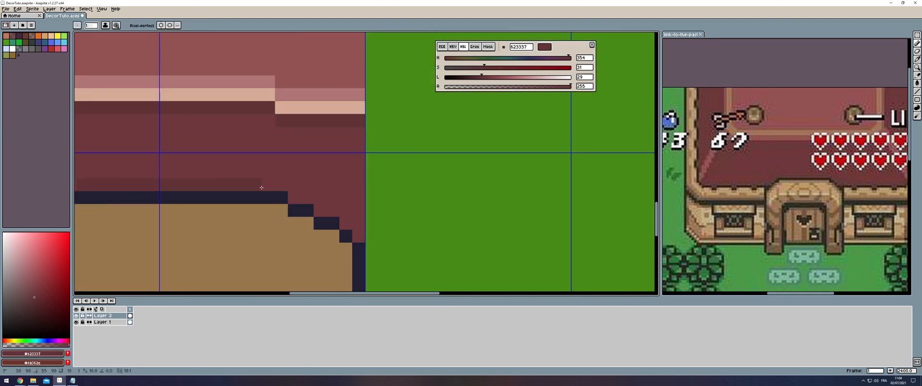
{"action": "left_click_drag", "start_coordinate": [261, 188], "coordinate": [354, 237]}
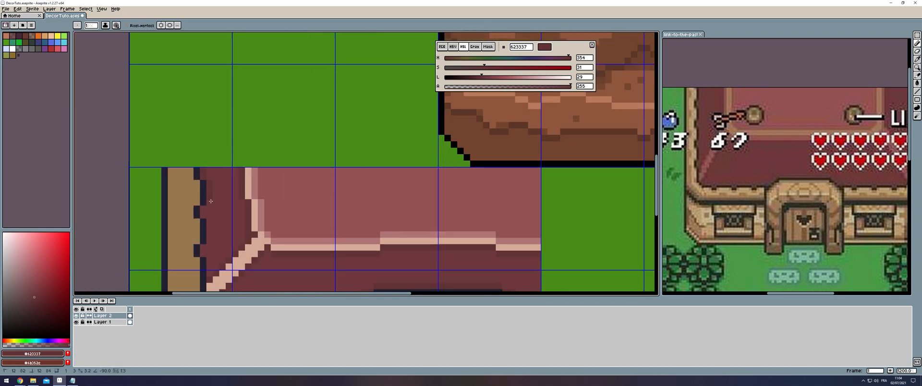
{"action": "scroll", "coordinate": [206, 217], "scroll_direction": "down", "scroll_amount": 3}
{"action": "scroll", "coordinate": [240, 183], "scroll_direction": "up", "scroll_amount": 2}
Lighten the wall's brown to a lightness of 53 and draw uneven highlights along the left wall's inner edge
{"action": "left_click", "coordinate": [270, 147], "text": "alt"}
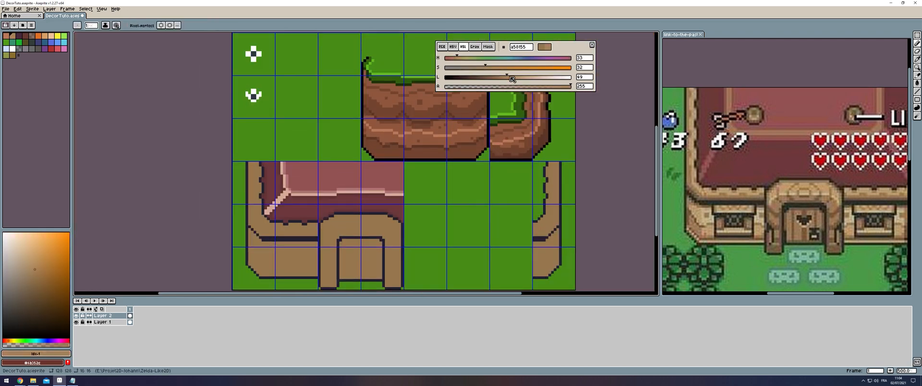
{"action": "scroll", "coordinate": [270, 146], "scroll_direction": "up", "scroll_amount": 1}
{"action": "left_click", "coordinate": [271, 141], "text": "alt"}
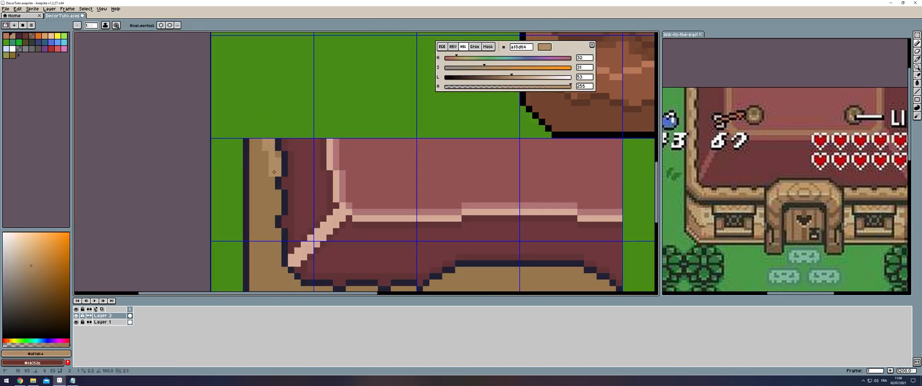
{"action": "scroll", "coordinate": [268, 191], "scroll_direction": "down", "scroll_amount": 1}
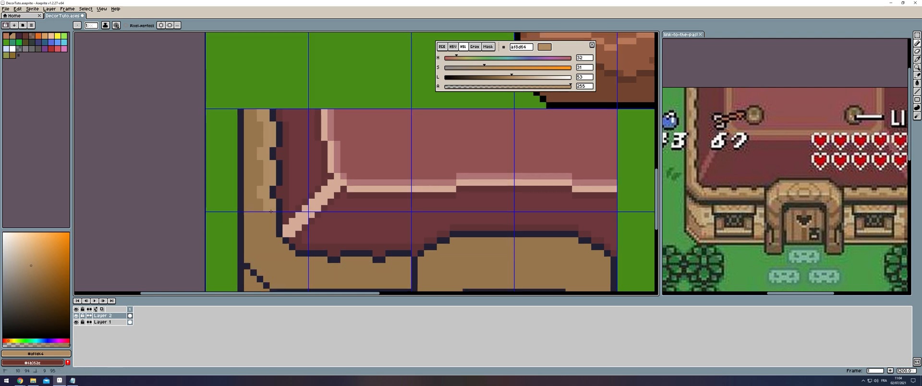
Continue the light brown highlights around the lower-left corner and along the front eave to the doorway arch
{"action": "left_click_drag", "start_coordinate": [292, 255], "coordinate": [319, 260]}
{"action": "left_click_drag", "start_coordinate": [321, 231], "coordinate": [286, 201]}
{"action": "left_click_drag", "start_coordinate": [290, 237], "coordinate": [268, 238]}
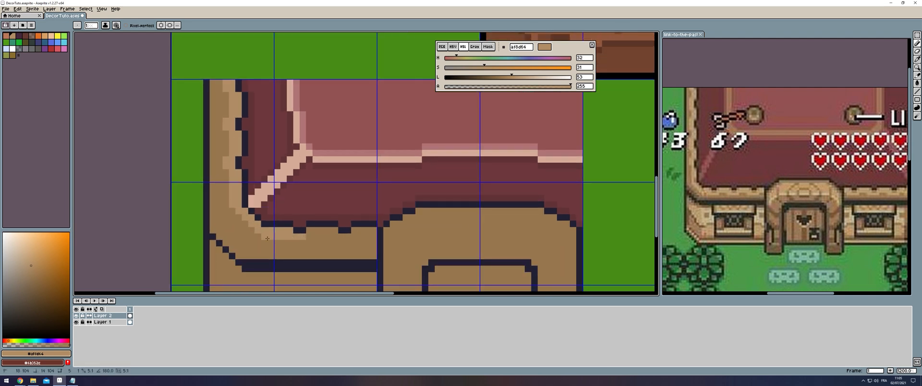
{"action": "left_click_drag", "start_coordinate": [354, 231], "coordinate": [374, 233]}
{"action": "scroll", "coordinate": [421, 221], "scroll_direction": "down", "scroll_amount": 3}
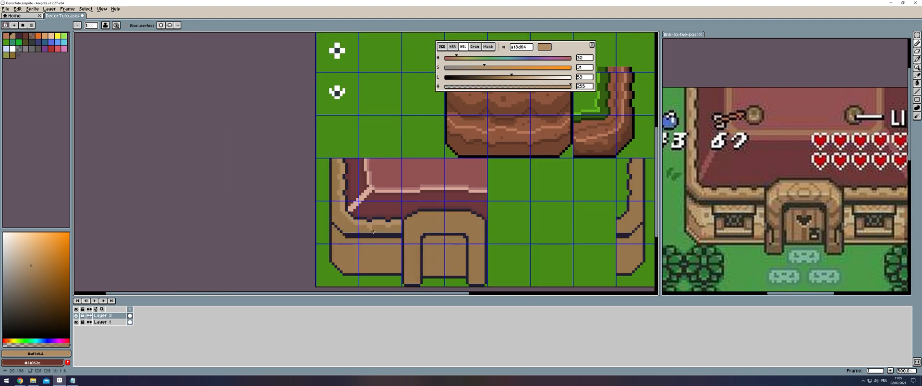
Darken the brown to #7e6241 and shade the outer edge of the left wall and front eave with uneven patches
{"action": "scroll", "coordinate": [337, 217], "scroll_direction": "up", "scroll_amount": 2}
{"action": "left_click_drag", "start_coordinate": [500, 77], "coordinate": [489, 77]}
{"action": "left_click", "coordinate": [543, 86]}
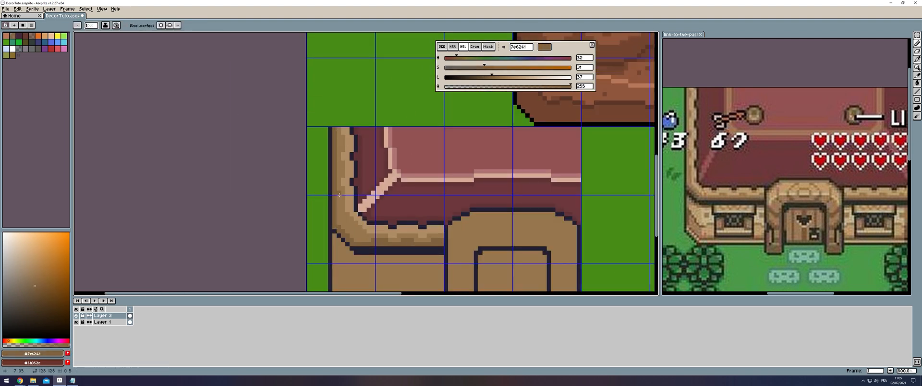
{"action": "scroll", "coordinate": [336, 170], "scroll_direction": "up", "scroll_amount": 2}
{"action": "left_click", "coordinate": [343, 168]}
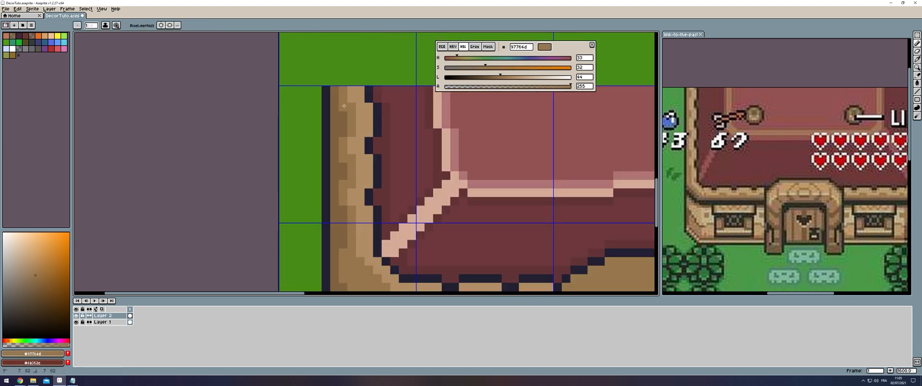
{"action": "scroll", "coordinate": [362, 202], "scroll_direction": "down", "scroll_amount": 5}
{"action": "scroll", "coordinate": [401, 247], "scroll_direction": "up", "scroll_amount": 3}
{"action": "left_click_drag", "start_coordinate": [314, 195], "coordinate": [330, 208]}
{"action": "scroll", "coordinate": [325, 200], "scroll_direction": "down", "scroll_amount": 4}
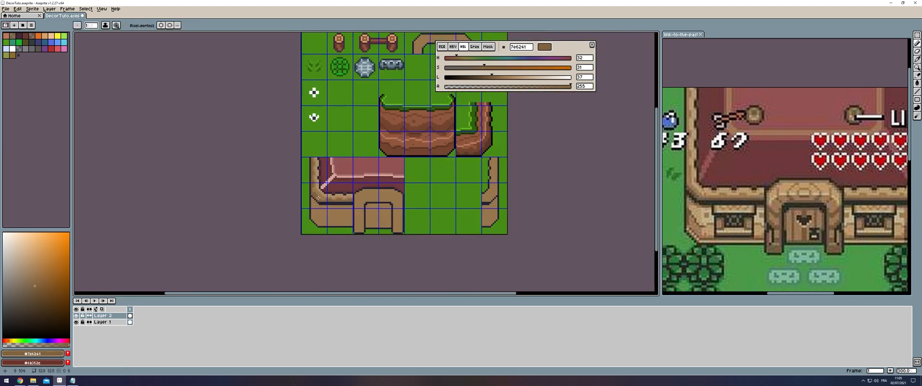
Set the brown to #6b5338 with alpha 140 and add deeper shading along the wall's outer edge and corner
{"action": "scroll", "coordinate": [302, 211], "scroll_direction": "up", "scroll_amount": 3}
{"action": "left_click", "coordinate": [303, 210], "text": "alt"}
{"action": "left_click", "coordinate": [321, 198], "text": "alt"}
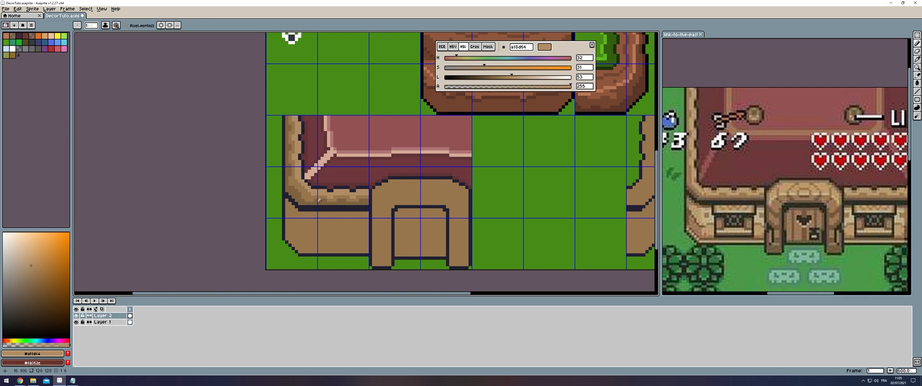
{"action": "scroll", "coordinate": [315, 201], "scroll_direction": "up", "scroll_amount": 3}
{"action": "left_click", "coordinate": [485, 77]}
{"action": "left_click", "coordinate": [514, 86]}
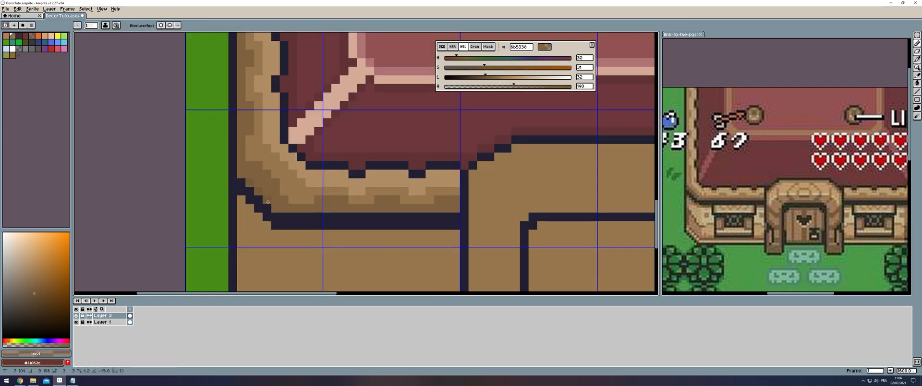
{"action": "left_click_drag", "start_coordinate": [456, 210], "coordinate": [468, 306]}
{"action": "scroll", "coordinate": [267, 201], "scroll_direction": "down", "scroll_amount": 4}
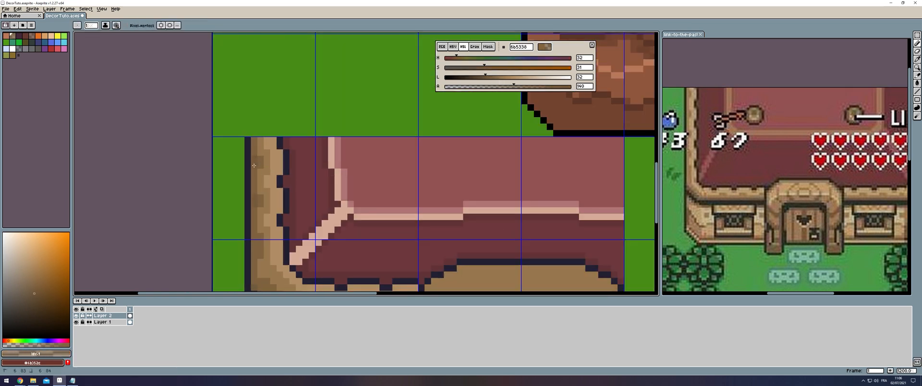
{"action": "scroll", "coordinate": [236, 173], "scroll_direction": "up", "scroll_amount": 4}
{"action": "mouse_move", "coordinate": [161, 165]}
{"action": "left_mouse_down"}
{"action": "mouse_move", "coordinate": [365, 173]}
{"action": "mouse_move", "coordinate": [152, 151]}
{"action": "left_mouse_up"}
Sample brown #7e6241 and shade the lower wall directly beneath the dark eave band
{"action": "left_click", "coordinate": [365, 170], "text": "alt"}
{"action": "left_click", "coordinate": [153, 145], "text": "alt"}
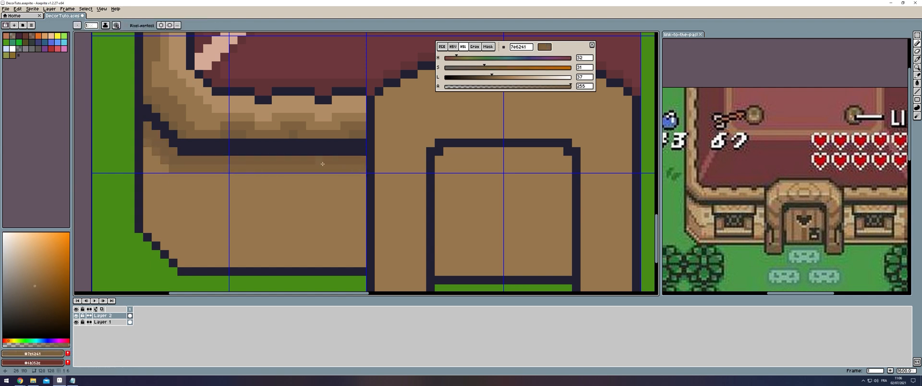
{"action": "scroll", "coordinate": [340, 169], "scroll_direction": "down", "scroll_amount": 4}
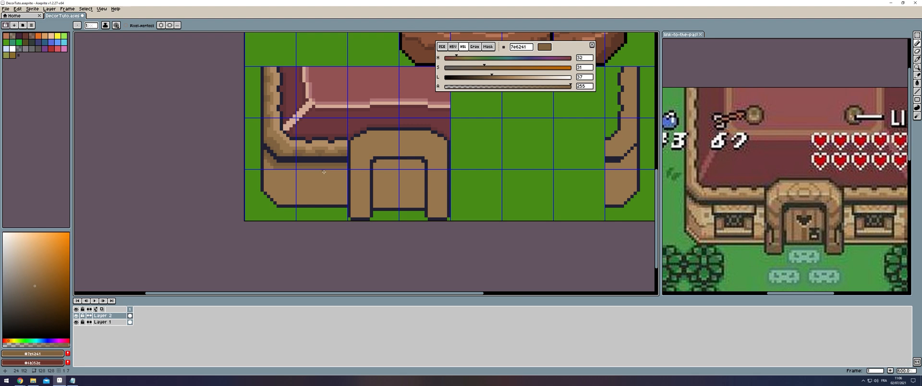
Draw a #745a3d seam across the lower wall and fill the area above it with the light brown highlight colour
{"action": "scroll", "coordinate": [272, 130], "scroll_direction": "up", "scroll_amount": 1}
{"action": "left_click", "coordinate": [260, 178], "text": "alt"}
{"action": "left_click_drag", "start_coordinate": [259, 180], "coordinate": [240, 143]}
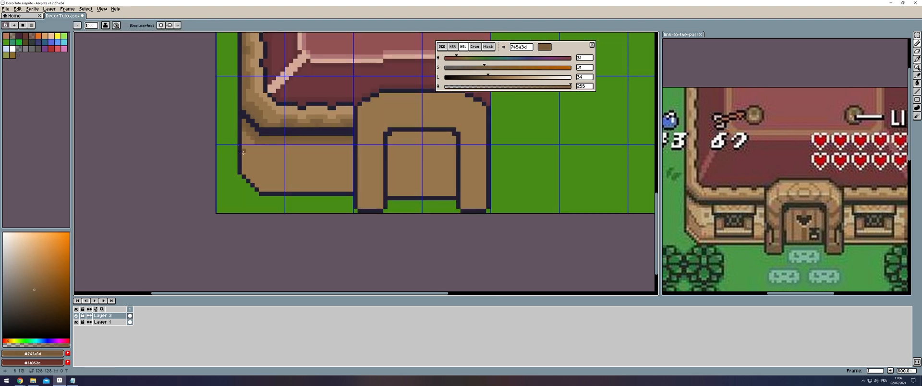
{"action": "left_click_drag", "start_coordinate": [331, 170], "coordinate": [352, 173]}
{"action": "left_click", "coordinate": [331, 111], "text": "alt"}
{"action": "scroll", "coordinate": [302, 162], "scroll_direction": "up", "scroll_amount": 1}
{"action": "key", "text": "g"}
{"action": "left_click", "coordinate": [302, 158]}
Sample the wall's dark and light browns and add small square wood marks to the lower wall's light band
{"action": "left_click", "coordinate": [287, 103], "text": "alt"}
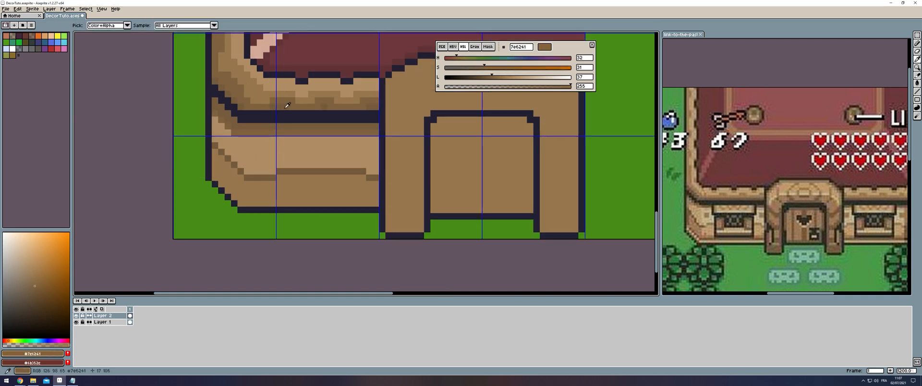
{"action": "key", "text": "b"}
{"action": "left_click", "coordinate": [323, 148], "text": "alt"}
{"action": "scroll", "coordinate": [320, 154], "scroll_direction": "down", "scroll_amount": 1}
{"action": "scroll", "coordinate": [230, 201], "scroll_direction": "up", "scroll_amount": 2}
Draw a darker seam following the wall's lower corner and bottom edge, and highlight beneath it with the light brown
{"action": "left_click", "coordinate": [266, 150], "text": "alt"}
{"action": "left_click", "coordinate": [232, 151]}
{"action": "left_click", "coordinate": [275, 193], "text": "shift"}
{"action": "left_click", "coordinate": [446, 194], "text": "shift"}
{"action": "left_click", "coordinate": [446, 185], "text": "shift"}
{"action": "left_click", "coordinate": [275, 185], "text": "shift"}
{"action": "left_click", "coordinate": [280, 165], "text": "alt"}
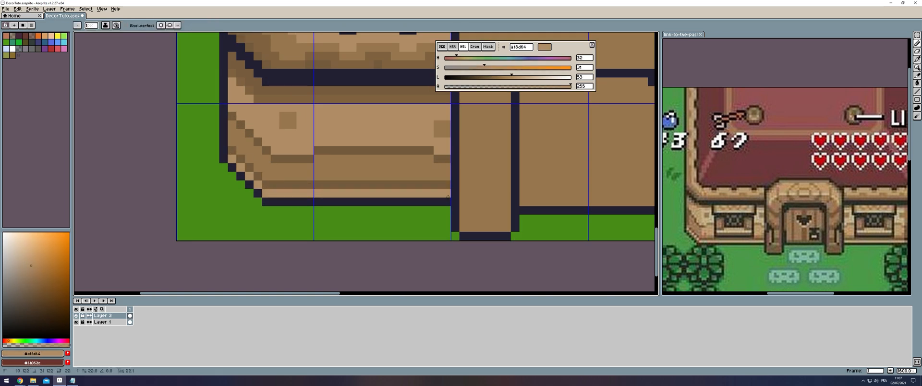
Draw a light brown highlight line across the door arch, curving down at both ends
{"action": "scroll", "coordinate": [288, 163], "scroll_direction": "down", "scroll_amount": 4}
{"action": "scroll", "coordinate": [379, 135], "scroll_direction": "up", "scroll_amount": 4}
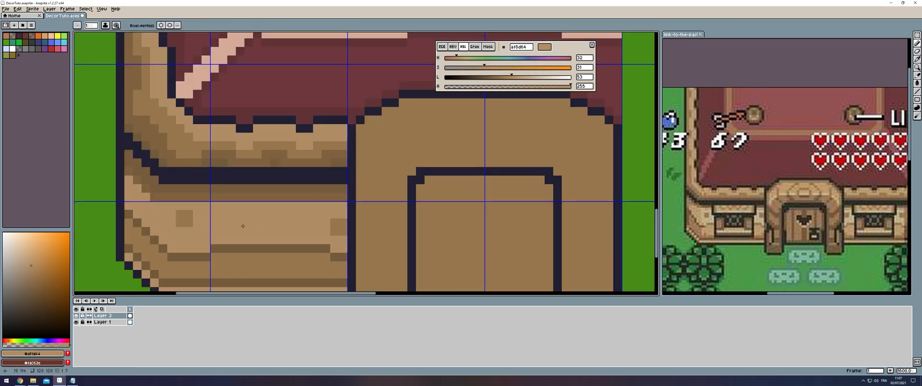
{"action": "left_click_drag", "start_coordinate": [395, 154], "coordinate": [411, 137]}
{"action": "left_click", "coordinate": [568, 137], "text": "shift"}
{"action": "left_click_drag", "start_coordinate": [570, 135], "coordinate": [536, 145]}
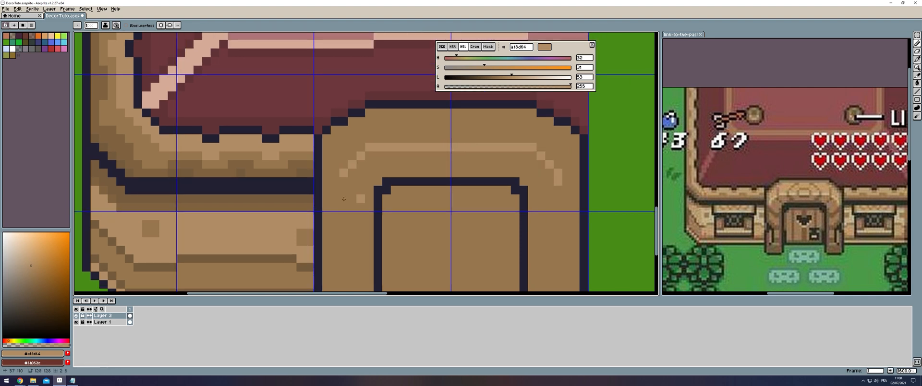
{"action": "scroll", "coordinate": [337, 182], "scroll_direction": "down", "scroll_amount": 6}
{"action": "scroll", "coordinate": [353, 163], "scroll_direction": "up", "scroll_amount": 5}
Sample brown #7e6241 and shade the door arch along its outer top and side edges
{"action": "left_click", "coordinate": [240, 210], "text": "alt"}
{"action": "left_click", "coordinate": [291, 165]}
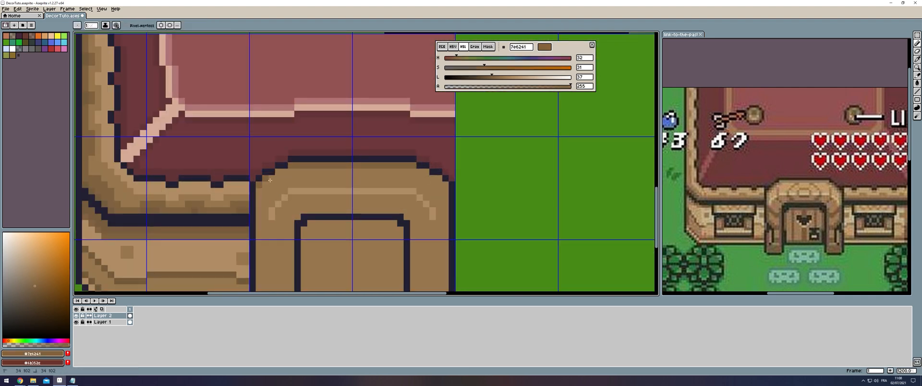
{"action": "left_click_drag", "start_coordinate": [441, 179], "coordinate": [445, 185]}
{"action": "left_click_drag", "start_coordinate": [415, 185], "coordinate": [382, 162]}
{"action": "left_click", "coordinate": [415, 217], "text": "shift"}
Draw dark curved wood seams across both door pillars and sample the base brown #97764d to touch them up
{"action": "left_click_drag", "start_coordinate": [226, 167], "coordinate": [226, 218]}
{"action": "left_click_drag", "start_coordinate": [263, 208], "coordinate": [262, 159]}
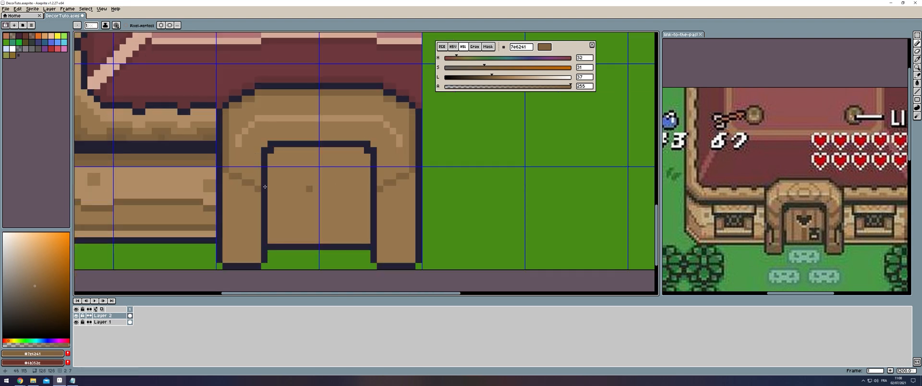
{"action": "left_click_drag", "start_coordinate": [375, 197], "coordinate": [415, 176]}
{"action": "scroll", "coordinate": [412, 166], "scroll_direction": "down", "scroll_amount": 2}
{"action": "scroll", "coordinate": [398, 176], "scroll_direction": "up", "scroll_amount": 3}
{"action": "left_click", "coordinate": [411, 120], "text": "alt"}
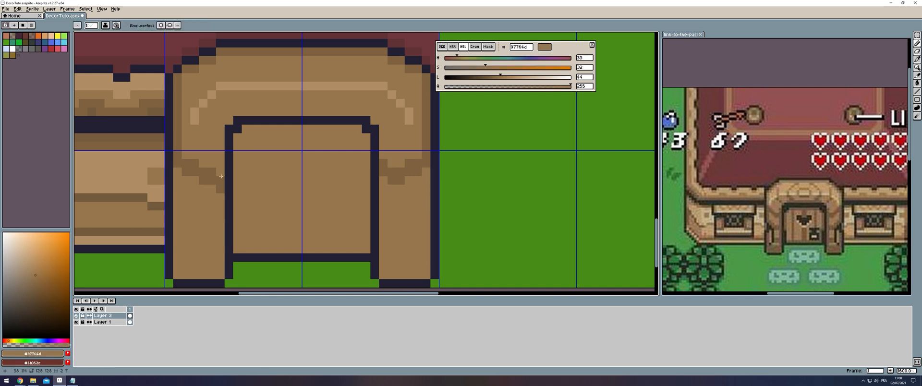
{"action": "left_click", "coordinate": [339, 175], "text": "alt"}
{"action": "scroll", "coordinate": [338, 175], "scroll_direction": "down", "scroll_amount": 5}
{"action": "scroll", "coordinate": [340, 176], "scroll_direction": "down", "scroll_amount": 1}
Sample the outline colour #222034 and draw a padlock and a small heart on the door
{"action": "left_click", "coordinate": [306, 159], "text": "alt"}
{"action": "scroll", "coordinate": [308, 161], "scroll_direction": "up", "scroll_amount": 4}
{"action": "scroll", "coordinate": [431, 163], "scroll_direction": "down", "scroll_amount": 6}
{"action": "mouse_move", "coordinate": [300, 155]}
{"action": "left_mouse_down"}
{"action": "mouse_move", "coordinate": [422, 159]}
{"action": "mouse_move", "coordinate": [447, 147]}
{"action": "left_mouse_up"}
{"action": "scroll", "coordinate": [432, 167], "scroll_direction": "up", "scroll_amount": 4}
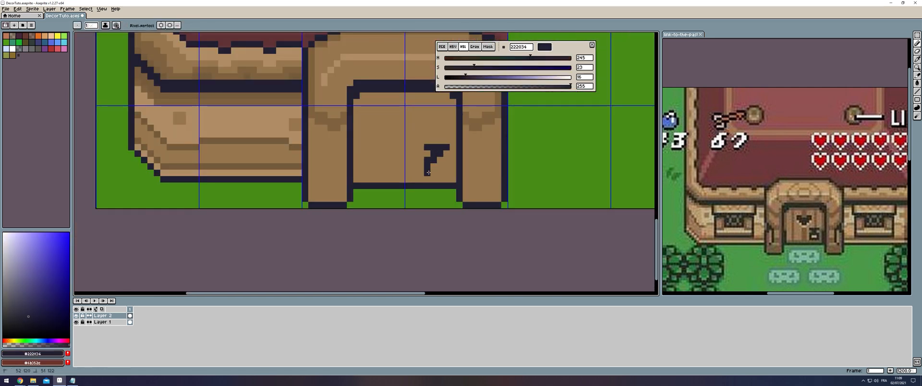
{"action": "scroll", "coordinate": [427, 167], "scroll_direction": "down", "scroll_amount": 3}
{"action": "scroll", "coordinate": [426, 144], "scroll_direction": "up", "scroll_amount": 3}
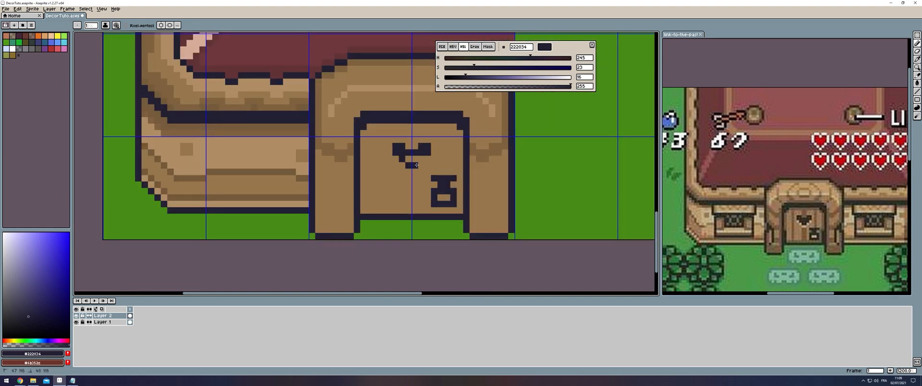
Highlight the heart's lower edge in light brown and draw vertical plank seams in #755b3d on the door
{"action": "left_click", "coordinate": [410, 172], "text": "alt"}
{"action": "scroll", "coordinate": [418, 158], "scroll_direction": "down", "scroll_amount": 2}
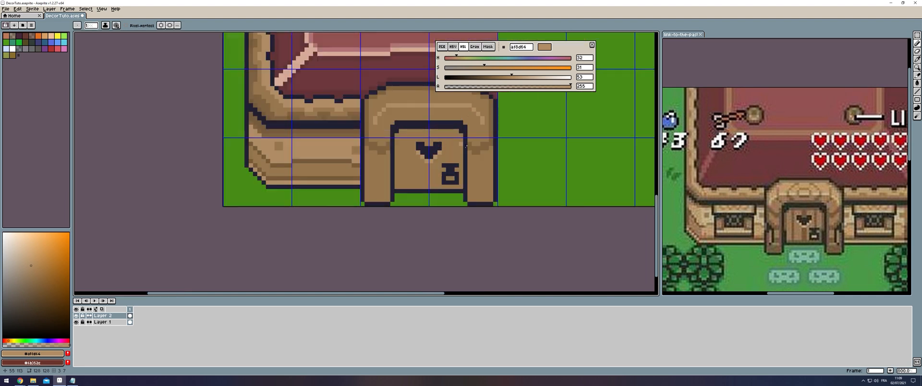
{"action": "scroll", "coordinate": [433, 133], "scroll_direction": "up", "scroll_amount": 2}
{"action": "left_click_drag", "start_coordinate": [432, 132], "coordinate": [432, 206]}
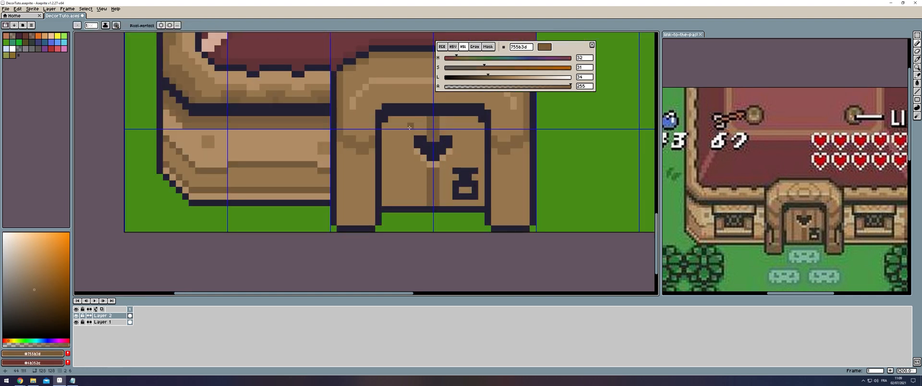
{"action": "left_click_drag", "start_coordinate": [464, 123], "coordinate": [462, 165]}
{"action": "scroll", "coordinate": [385, 230], "scroll_direction": "down", "scroll_amount": 2}
Sample the pale pink #e4cabe and fill the opening of the door's padlock with it
{"action": "left_click", "coordinate": [386, 142], "text": "alt"}
{"action": "scroll", "coordinate": [407, 197], "scroll_direction": "up", "scroll_amount": 4}
{"action": "left_click_drag", "start_coordinate": [416, 286], "coordinate": [429, 286]}
{"action": "scroll", "coordinate": [404, 192], "scroll_direction": "down", "scroll_amount": 5}
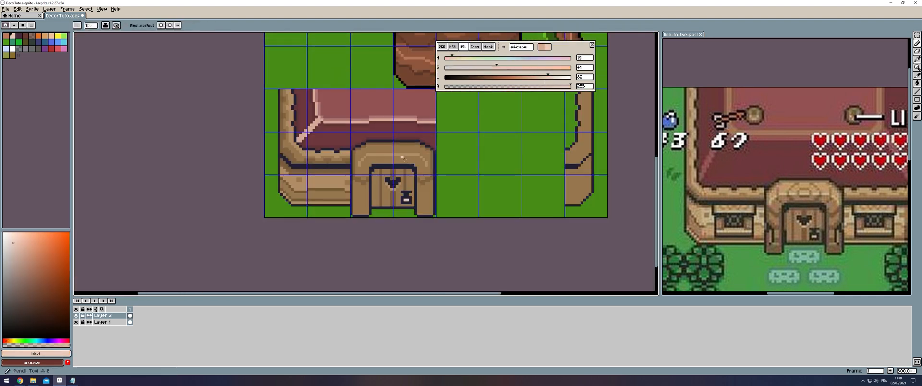
Draw a second dark seam lower on the left door pillar and copy it onto the right pillar
{"action": "left_click", "coordinate": [362, 183], "text": "alt"}
{"action": "scroll", "coordinate": [365, 206], "scroll_direction": "up", "scroll_amount": 3}
{"action": "left_click", "coordinate": [365, 182]}
{"action": "left_click", "coordinate": [365, 202], "text": "alt"}
{"action": "left_click", "coordinate": [365, 195]}
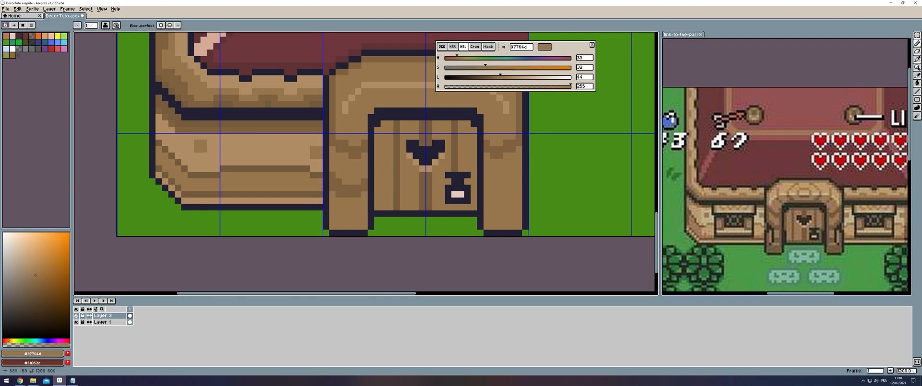
{"action": "left_click", "coordinate": [917, 35]}
{"action": "mouse_move", "coordinate": [366, 202]}
{"action": "left_mouse_down"}
{"action": "mouse_move", "coordinate": [331, 175]}
{"action": "mouse_move", "coordinate": [564, 201]}
{"action": "mouse_move", "coordinate": [512, 200]}
{"action": "left_mouse_up"}
{"action": "key", "text": "ctrl+d"}
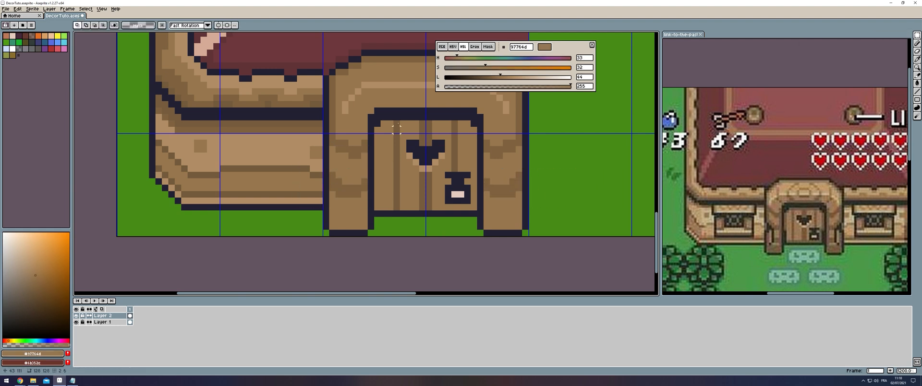
Shade the pillars' outer edges with #7e6241 and draw seams dividing the door arch into wood segments
{"action": "key", "text": "b"}
{"action": "left_click_drag", "start_coordinate": [360, 146], "coordinate": [318, 215]}
{"action": "left_click", "coordinate": [318, 215], "text": "alt"}
{"action": "left_click", "coordinate": [319, 141], "text": "shift"}
{"action": "scroll", "coordinate": [319, 141], "scroll_direction": "down", "scroll_amount": 3}
{"action": "scroll", "coordinate": [346, 133], "scroll_direction": "up", "scroll_amount": 3}
{"action": "left_click", "coordinate": [411, 192]}
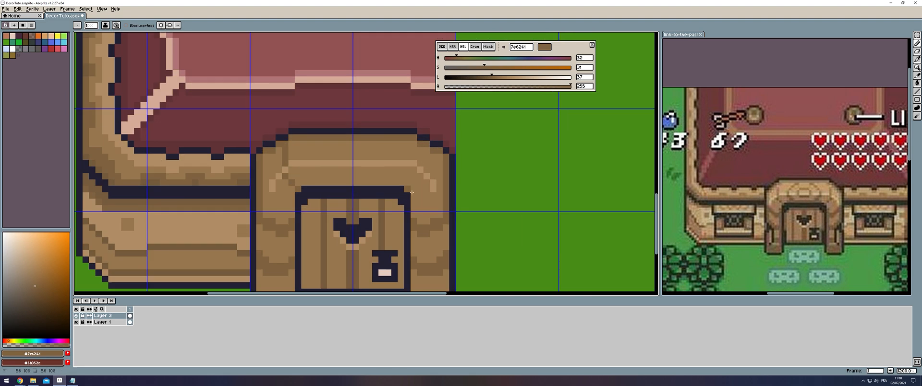
Draw a mirrored oval wood-grain ring in #7e6241 at the centre of the door arch
{"action": "scroll", "coordinate": [504, 144], "scroll_direction": "down", "scroll_amount": 4}
{"action": "scroll", "coordinate": [461, 140], "scroll_direction": "up", "scroll_amount": 5}
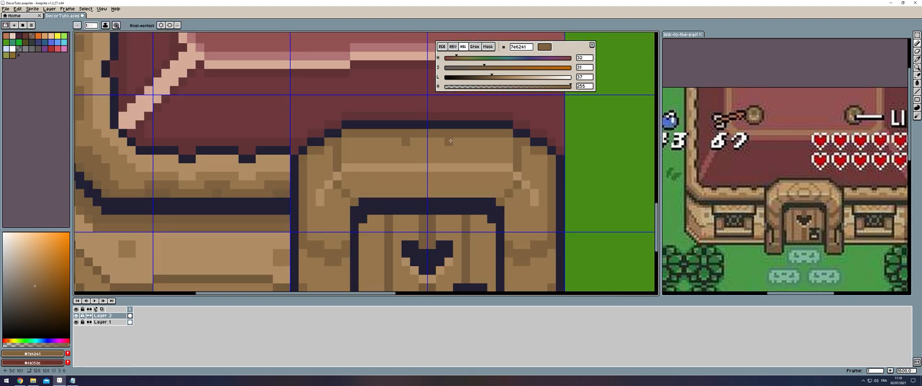
{"action": "scroll", "coordinate": [449, 115], "scroll_direction": "down", "scroll_amount": 4}
{"action": "scroll", "coordinate": [456, 126], "scroll_direction": "up", "scroll_amount": 5}
{"action": "left_click_drag", "start_coordinate": [307, 132], "coordinate": [250, 165]}
{"action": "left_click", "coordinate": [250, 183]}
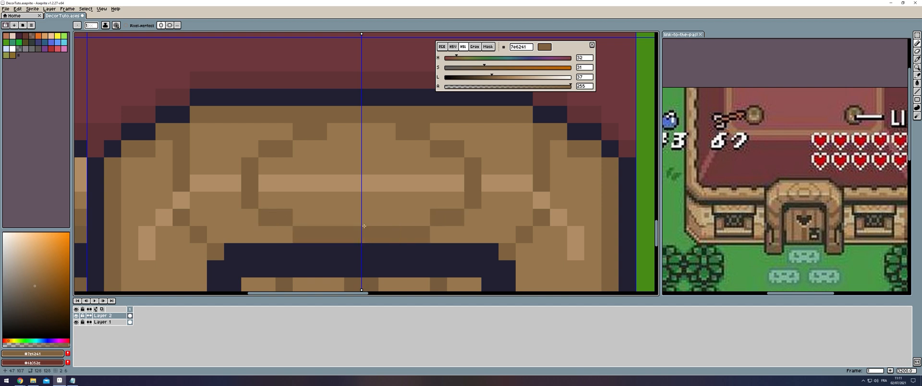
{"action": "scroll", "coordinate": [307, 221], "scroll_direction": "down", "scroll_amount": 5}
{"action": "scroll", "coordinate": [368, 135], "scroll_direction": "up", "scroll_amount": 3}
{"action": "scroll", "coordinate": [355, 160], "scroll_direction": "down", "scroll_amount": 7}
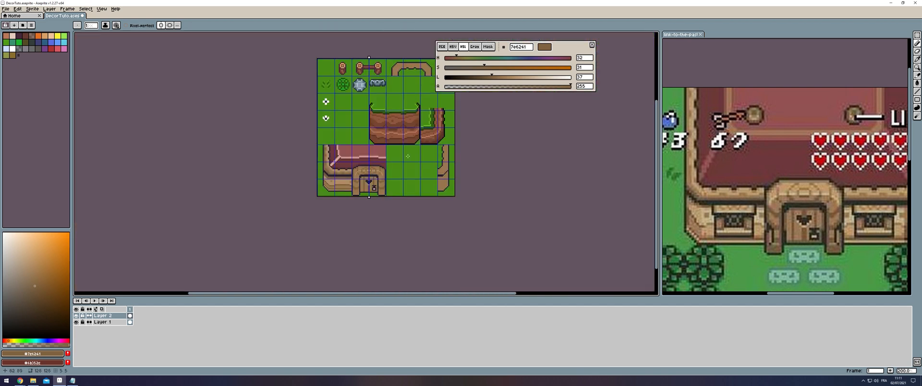
{"action": "scroll", "coordinate": [493, 123], "scroll_direction": "up", "scroll_amount": 1}
{"action": "scroll", "coordinate": [246, 216], "scroll_direction": "up", "scroll_amount": 4}
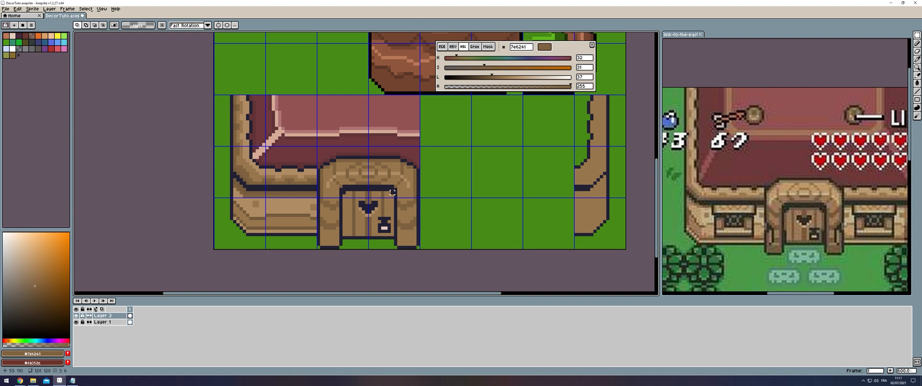
Copy the house's left wall and roof section, flip it horizontally and attach it to the other side of the doorway
{"action": "key", "text": "ctrl+d"}
{"action": "key", "text": "b"}
{"action": "scroll", "coordinate": [313, 194], "scroll_direction": "down", "scroll_amount": 4}
{"action": "left_click_drag", "start_coordinate": [288, 176], "coordinate": [468, 177]}
{"action": "key", "text": "shift+h"}
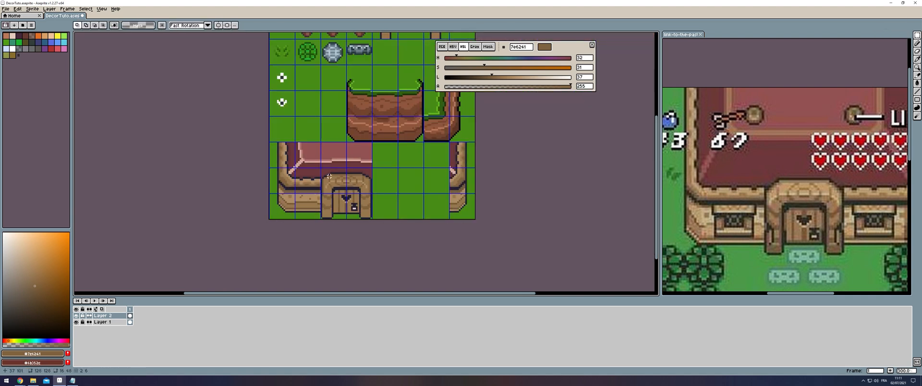
{"action": "left_click_drag", "start_coordinate": [473, 208], "coordinate": [457, 208]}
{"action": "key", "text": "shift+h"}
{"action": "left_click_drag", "start_coordinate": [308, 199], "coordinate": [440, 154]}
{"action": "left_click_drag", "start_coordinate": [435, 178], "coordinate": [409, 178]}
{"action": "key", "text": "ctrl+d"}
{"action": "scroll", "coordinate": [440, 165], "scroll_direction": "down", "scroll_amount": 2}
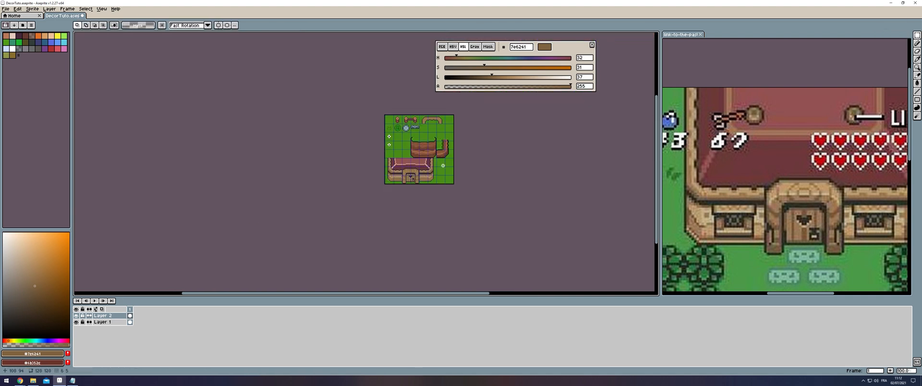
Copy the house's upper roof strip beneath the separate top wall frame and shift the frame's straight 16-pixel piece aside
{"action": "scroll", "coordinate": [322, 203], "scroll_direction": "up", "scroll_amount": 2}
{"action": "left_click_drag", "start_coordinate": [308, 176], "coordinate": [257, 235]}
{"action": "left_click_drag", "start_coordinate": [132, 226], "coordinate": [197, 244]}
{"action": "left_click_drag", "start_coordinate": [168, 236], "coordinate": [272, 132]}
{"action": "left_click_drag", "start_coordinate": [259, 98], "coordinate": [298, 104]}
{"action": "scroll", "coordinate": [250, 79], "scroll_direction": "up", "scroll_amount": 5}
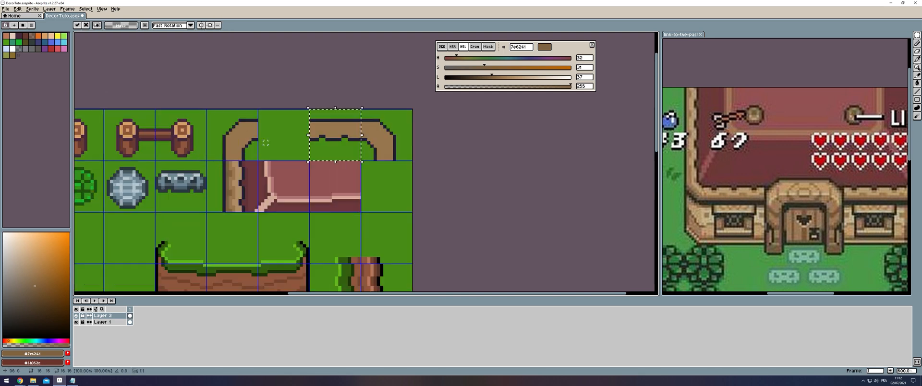
Sample the roof's dark red and ridge colours and continue the roof's side shading into the upper-left corner tile
{"action": "key", "text": "b"}
{"action": "left_click", "coordinate": [267, 188], "text": "alt"}
{"action": "left_click", "coordinate": [239, 207], "text": "alt"}
{"action": "mouse_move", "coordinate": [241, 149]}
{"action": "left_mouse_down"}
{"action": "mouse_move", "coordinate": [265, 187]}
{"action": "mouse_move", "coordinate": [272, 179]}
{"action": "mouse_move", "coordinate": [249, 136]}
{"action": "mouse_move", "coordinate": [251, 176]}
{"action": "left_mouse_up"}
{"action": "left_click", "coordinate": [274, 192], "text": "alt"}
{"action": "scroll", "coordinate": [253, 145], "scroll_direction": "down", "scroll_amount": 3}
{"action": "scroll", "coordinate": [250, 159], "scroll_direction": "up", "scroll_amount": 4}
{"action": "left_click", "coordinate": [271, 188], "text": "alt"}
{"action": "scroll", "coordinate": [249, 167], "scroll_direction": "down", "scroll_amount": 2}
{"action": "scroll", "coordinate": [262, 158], "scroll_direction": "down", "scroll_amount": 2}
Extend the straight top wall across two tiles beside the upper-left corner and delete the frame's right corner
{"action": "key", "text": "m"}
{"action": "left_click_drag", "start_coordinate": [319, 144], "coordinate": [268, 145]}
{"action": "key", "text": "Delete"}
{"action": "scroll", "coordinate": [195, 161], "scroll_direction": "up", "scroll_amount": 4}
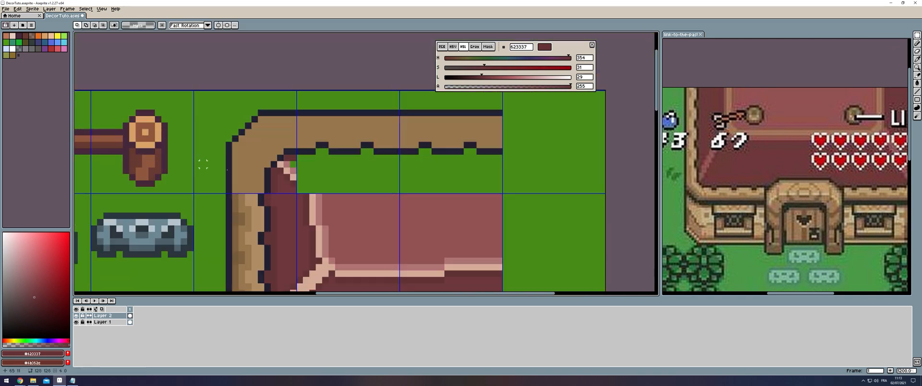
{"action": "left_click_drag", "start_coordinate": [227, 172], "coordinate": [202, 164]}
{"action": "key", "text": "b"}
{"action": "key", "text": "g"}
{"action": "left_click", "coordinate": [435, 177]}
{"action": "key", "text": "ctrl+z"}
{"action": "key", "text": "ctrl+z"}
Draw the diagonal roof ridge through the upper-left corner in the sampled light pink and #ae7374
{"action": "key", "text": "b"}
{"action": "scroll", "coordinate": [285, 169], "scroll_direction": "up", "scroll_amount": 2}
{"action": "left_click", "coordinate": [252, 170], "text": "alt"}
{"action": "left_click_drag", "start_coordinate": [265, 169], "coordinate": [292, 195]}
{"action": "left_click", "coordinate": [305, 208], "text": "alt"}
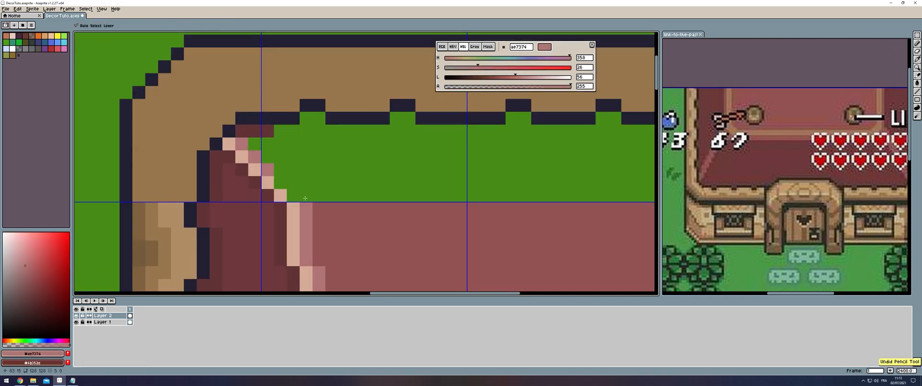
Draw a horizontal upper roof ridge in #d4aa96, with #ae7374 lines directly above and below it
{"action": "scroll", "coordinate": [259, 158], "scroll_direction": "down", "scroll_amount": 2}
{"action": "scroll", "coordinate": [275, 173], "scroll_direction": "up", "scroll_amount": 2}
{"action": "left_click", "coordinate": [245, 183], "text": "alt"}
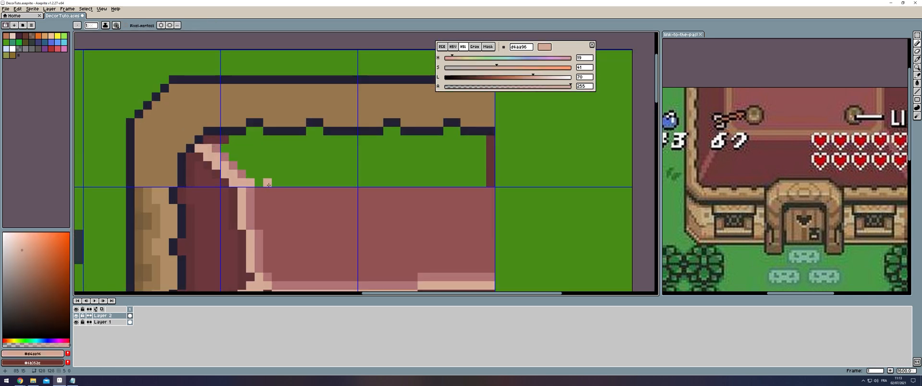
{"action": "left_click", "coordinate": [485, 183], "text": "shift"}
{"action": "left_click", "coordinate": [285, 187], "text": "alt"}
{"action": "left_click", "coordinate": [284, 188]}
{"action": "left_click", "coordinate": [515, 187], "text": "shift"}
{"action": "left_click", "coordinate": [285, 171]}
{"action": "left_click", "coordinate": [524, 171], "text": "shift"}
{"action": "scroll", "coordinate": [421, 176], "scroll_direction": "down", "scroll_amount": 3}
{"action": "scroll", "coordinate": [384, 178], "scroll_direction": "up", "scroll_amount": 2}
Shift the horizontal upper ridge lines up by one pixel
{"action": "key", "text": "m"}
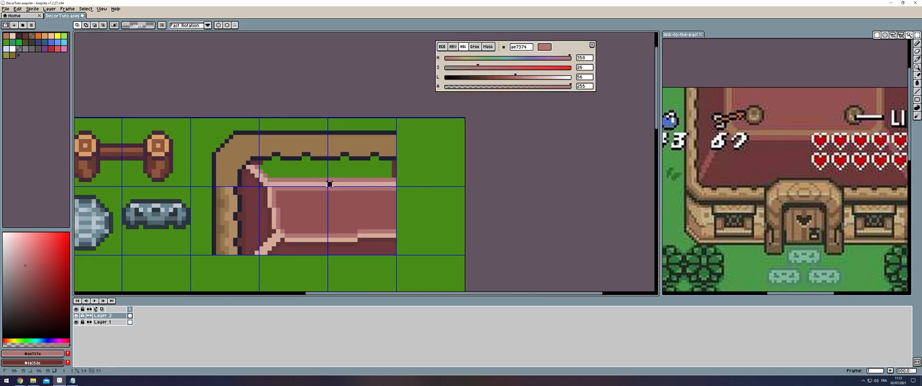
{"action": "left_click_drag", "start_coordinate": [330, 175], "coordinate": [399, 193]}
{"action": "key", "text": "Up"}
Sample the roof reds, retouch the inner corner beside the ridge and fill the green gap under the top wall
{"action": "key", "text": "b"}
{"action": "left_click", "coordinate": [306, 203], "text": "alt"}
{"action": "left_click", "coordinate": [223, 193], "text": "alt"}
{"action": "left_click_drag", "start_coordinate": [221, 186], "coordinate": [227, 186]}
{"action": "scroll", "coordinate": [307, 181], "scroll_direction": "down", "scroll_amount": 2}
{"action": "left_click", "coordinate": [233, 162], "text": "alt"}
{"action": "key", "text": "g"}
{"action": "left_click", "coordinate": [263, 169]}
Hide the grid and draw a light brown highlight with small bumps along the upper wall's inner edge
{"action": "scroll", "coordinate": [263, 168], "scroll_direction": "down", "scroll_amount": 4}
{"action": "key", "text": "ctrl+apostrophe"}
{"action": "scroll", "coordinate": [283, 165], "scroll_direction": "up", "scroll_amount": 7}
{"action": "left_click", "coordinate": [265, 225], "text": "alt"}
{"action": "key", "text": "b"}
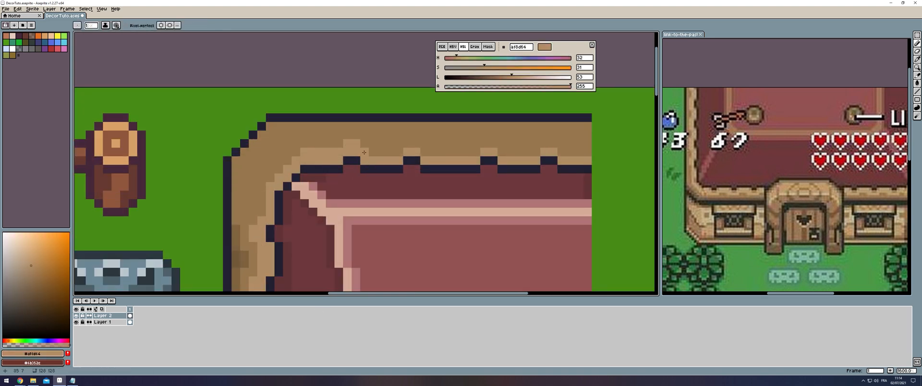
{"action": "left_click_drag", "start_coordinate": [502, 153], "coordinate": [589, 152]}
Shade the upper wall's outer edge and corner with #7e6241, adding small wood marks along the top
{"action": "left_click", "coordinate": [280, 226], "text": "alt"}
{"action": "left_click_drag", "start_coordinate": [238, 233], "coordinate": [629, 120]}
{"action": "scroll", "coordinate": [545, 145], "scroll_direction": "down", "scroll_amount": 1}
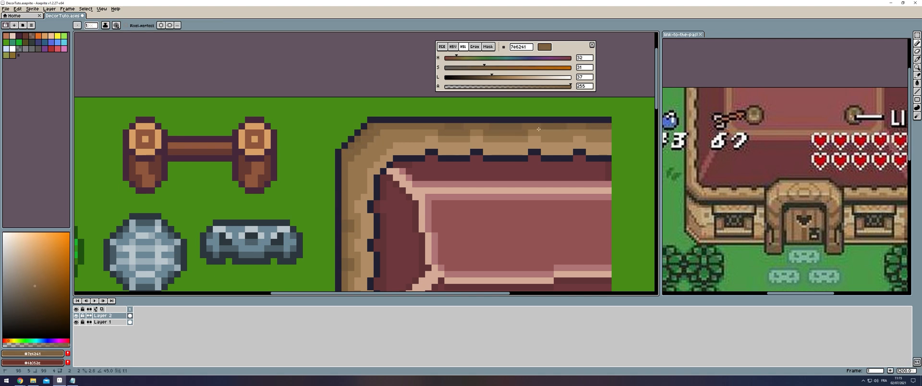
{"action": "left_click_drag", "start_coordinate": [540, 132], "coordinate": [591, 143]}
{"action": "scroll", "coordinate": [492, 138], "scroll_direction": "down", "scroll_amount": 2}
{"action": "scroll", "coordinate": [514, 141], "scroll_direction": "up", "scroll_amount": 2}
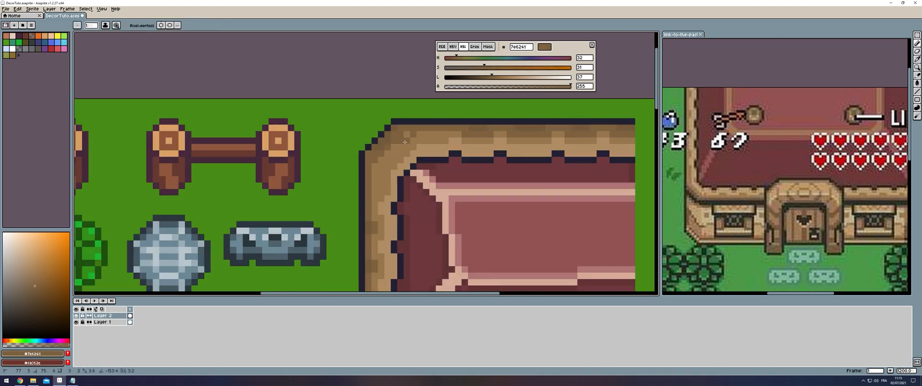
Show the grid, copy the upper roof's left end and paste it mirrored as the roof's right end
{"action": "scroll", "coordinate": [371, 148], "scroll_direction": "down", "scroll_amount": 6}
{"action": "scroll", "coordinate": [401, 140], "scroll_direction": "up", "scroll_amount": 1}
{"action": "left_click", "coordinate": [917, 35]}
{"action": "key", "text": "ctrl+apostrophe"}
{"action": "left_click_drag", "start_coordinate": [308, 113], "coordinate": [332, 162]}
{"action": "key", "text": "ctrl+c"}
{"action": "key", "text": "ctrl+v"}
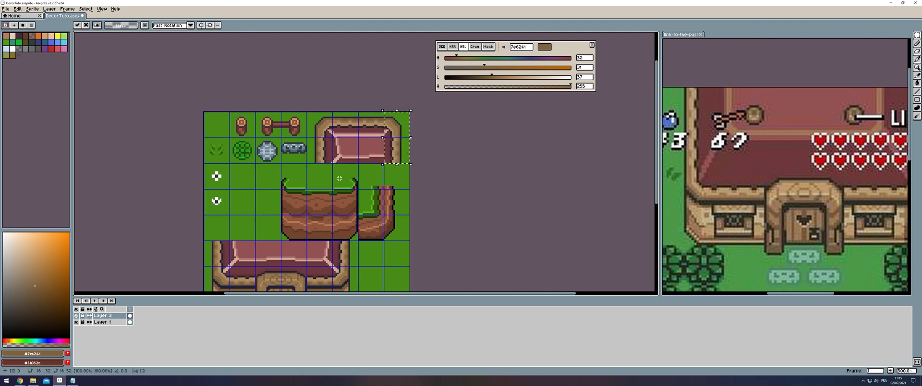
Try joining the upper roof's mirrored right end to its left end and shifting the roof's top strip sideways
{"action": "left_click_drag", "start_coordinate": [313, 118], "coordinate": [353, 158]}
{"action": "left_click_drag", "start_coordinate": [333, 138], "coordinate": [327, 152]}
{"action": "key", "text": "ctrl+v"}
{"action": "left_click", "coordinate": [377, 185]}
{"action": "left_click_drag", "start_coordinate": [371, 195], "coordinate": [316, 174]}
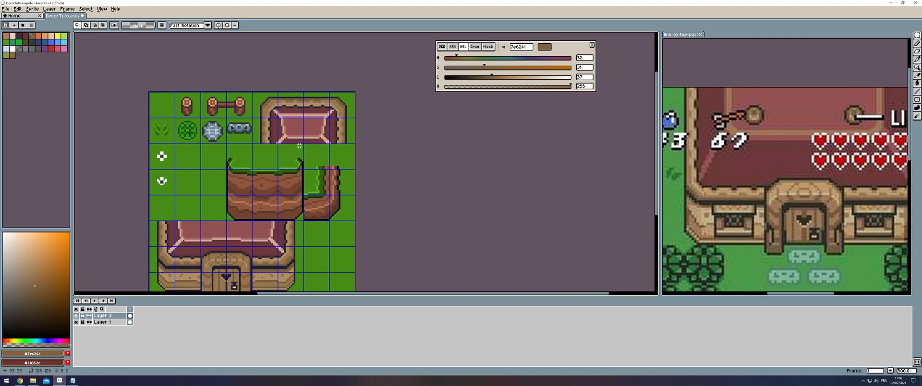
{"action": "left_click_drag", "start_coordinate": [264, 103], "coordinate": [283, 112]}
{"action": "mouse_move", "coordinate": [276, 112]}
{"action": "left_mouse_down"}
{"action": "mouse_move", "coordinate": [170, 215]}
{"action": "mouse_move", "coordinate": [271, 112]}
{"action": "left_mouse_up"}
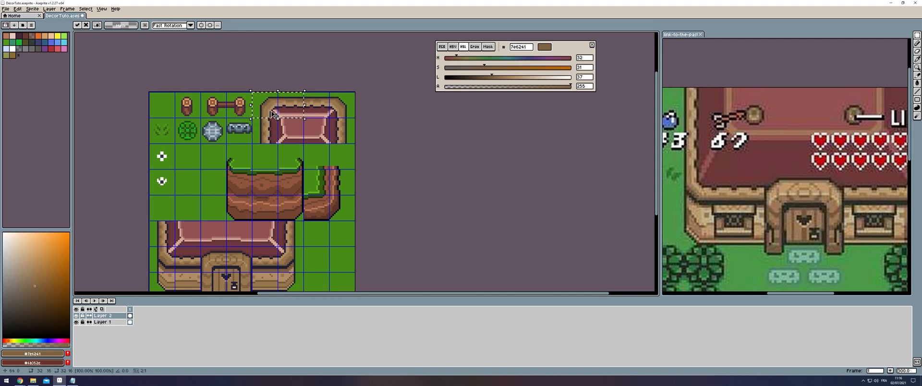
Undo the recent moves and pastes of the upper roof pieces
{"action": "key", "text": "ctrl+z"}
{"action": "key", "text": "ctrl+z"}
{"action": "key", "text": "ctrl+z"}
{"action": "key", "text": "ctrl+z"}
{"action": "key", "text": "ctrl+z"}
{"action": "key", "text": "ctrl+z"}
{"action": "key", "text": "ctrl+z"}
{"action": "left_click_drag", "start_coordinate": [207, 162], "coordinate": [260, 134]}
{"action": "key", "text": "ctrl+z"}
{"action": "key", "text": "ctrl+z"}
{"action": "key", "text": "ctrl+z"}
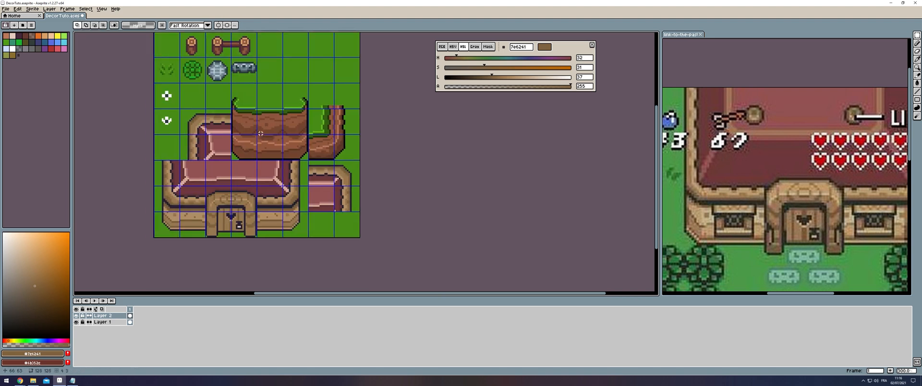
Sample the dark red #49272a and shade the main roof's edge along the left wall and around the doorway arch
{"action": "scroll", "coordinate": [235, 195], "scroll_direction": "down", "scroll_amount": 1}
{"action": "scroll", "coordinate": [814, 211], "scroll_direction": "down", "scroll_amount": 2}
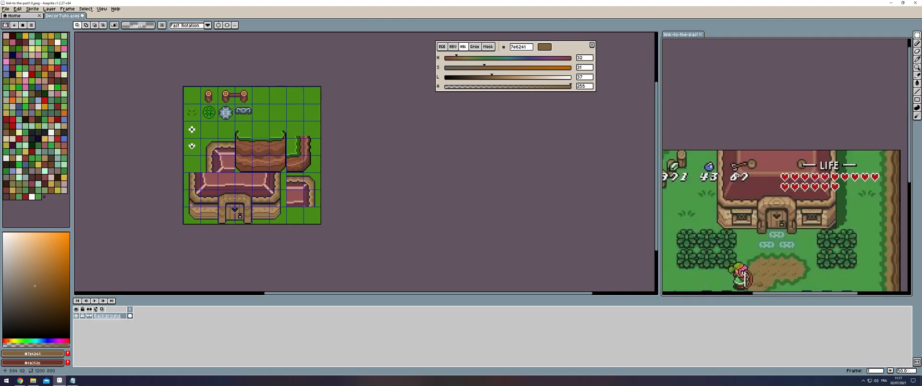
{"action": "scroll", "coordinate": [802, 175], "scroll_direction": "up", "scroll_amount": 2}
{"action": "scroll", "coordinate": [195, 175], "scroll_direction": "up", "scroll_amount": 11}
{"action": "key", "text": "b"}
{"action": "left_click", "coordinate": [232, 150], "text": "alt"}
{"action": "scroll", "coordinate": [307, 139], "scroll_direction": "down", "scroll_amount": 4}
{"action": "left_click", "coordinate": [474, 76]}
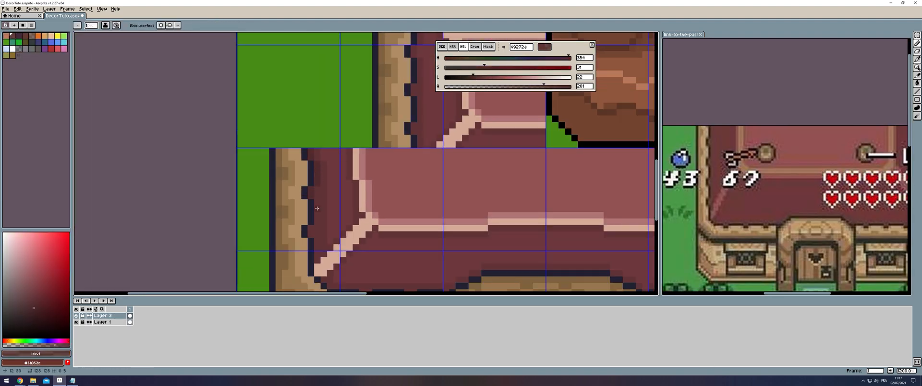
{"action": "left_click_drag", "start_coordinate": [337, 260], "coordinate": [314, 234]}
{"action": "left_click", "coordinate": [342, 266]}
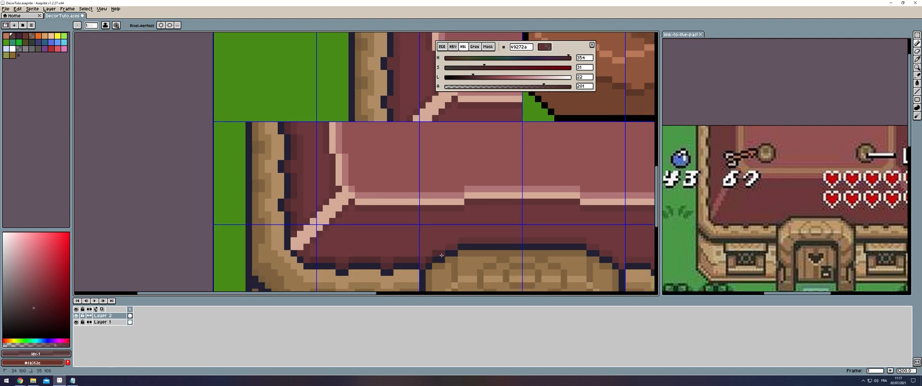
{"action": "left_click_drag", "start_coordinate": [625, 267], "coordinate": [429, 252]}
{"action": "left_click", "coordinate": [474, 249]}
Sample #4f2a2d to finish the shadow along the main roof's right and lower edges, and save the file
{"action": "left_click", "coordinate": [149, 249], "text": "alt"}
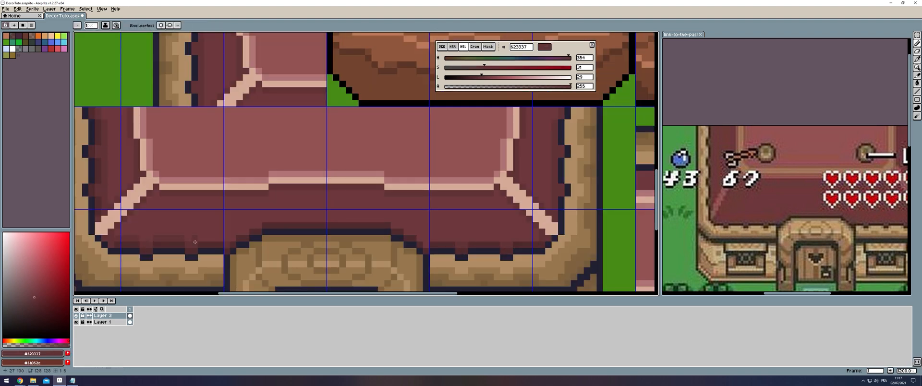
{"action": "left_click", "coordinate": [541, 238], "text": "alt"}
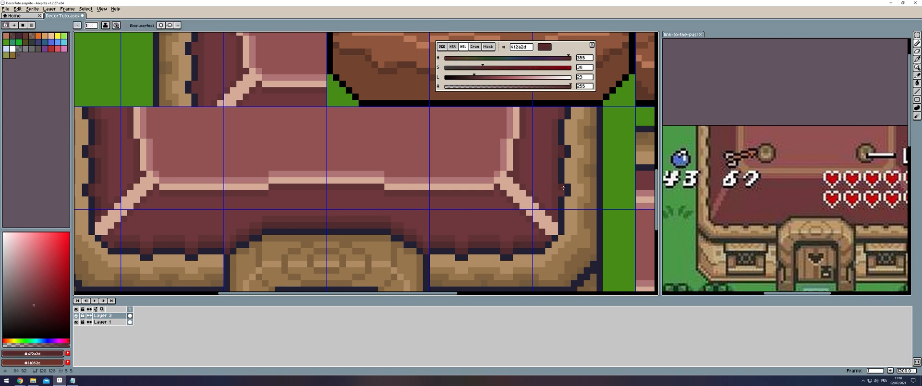
{"action": "left_click_drag", "start_coordinate": [403, 103], "coordinate": [332, 191]}
{"action": "left_click", "coordinate": [331, 191], "text": "alt"}
{"action": "scroll", "coordinate": [331, 191], "scroll_direction": "down", "scroll_amount": 4}
{"action": "key", "text": "ctrl+s"}
Add dark red #4f2a2d shadow along the inner wall edge of the separate right roof piece
{"action": "scroll", "coordinate": [428, 260], "scroll_direction": "up", "scroll_amount": 4}
{"action": "left_click", "coordinate": [372, 110], "text": "alt"}
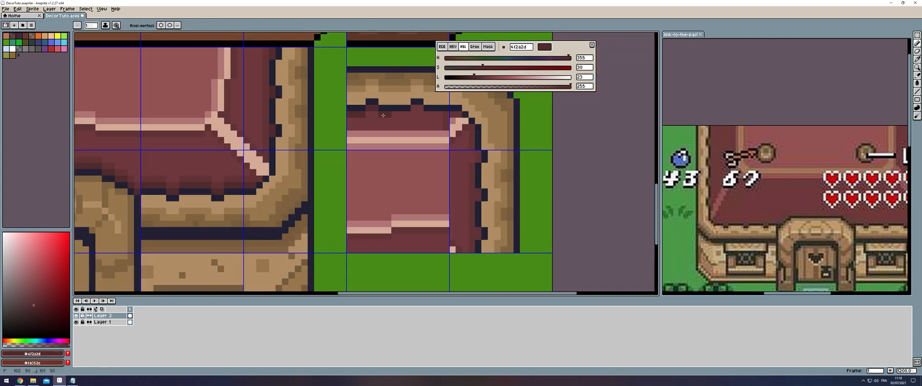
{"action": "left_click", "coordinate": [479, 196]}
{"action": "left_click", "coordinate": [479, 234]}
{"action": "left_click_drag", "start_coordinate": [477, 244], "coordinate": [435, 231]}
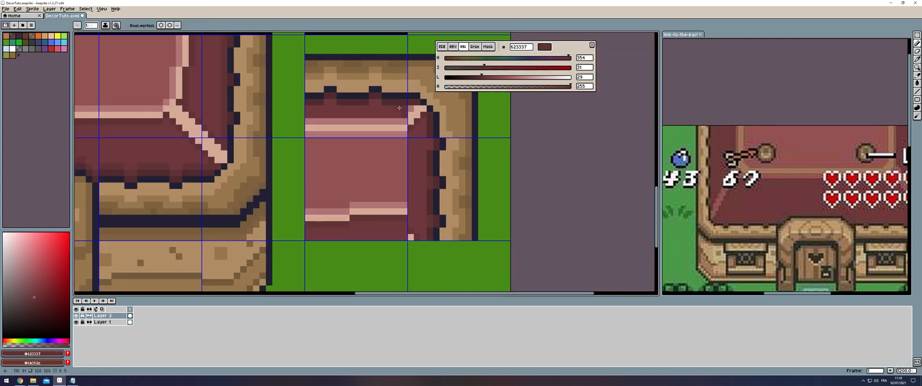
{"action": "scroll", "coordinate": [427, 199], "scroll_direction": "down", "scroll_amount": 4}
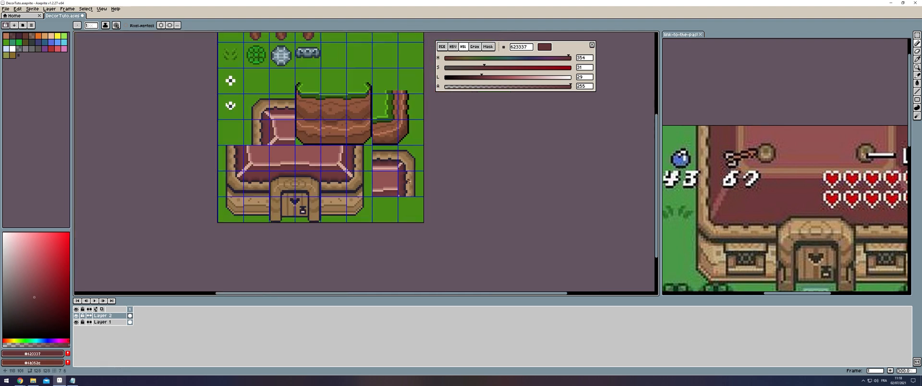
Add dark red #4f2a2d shadow along the inner wall edge of the upper-left roof piece
{"action": "scroll", "coordinate": [351, 113], "scroll_direction": "up", "scroll_amount": 4}
{"action": "left_click", "coordinate": [351, 113], "text": "alt"}
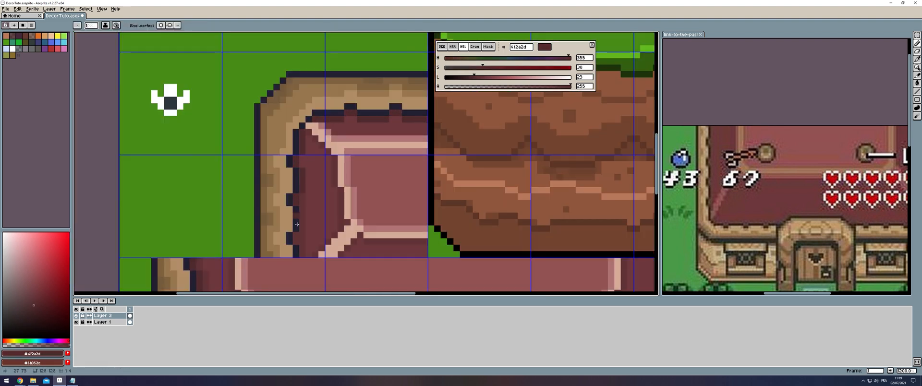
{"action": "left_click_drag", "start_coordinate": [302, 209], "coordinate": [303, 228]}
{"action": "left_click_drag", "start_coordinate": [312, 253], "coordinate": [335, 170]}
{"action": "left_click", "coordinate": [334, 170], "text": "alt"}
{"action": "scroll", "coordinate": [334, 74], "scroll_direction": "down", "scroll_amount": 4}
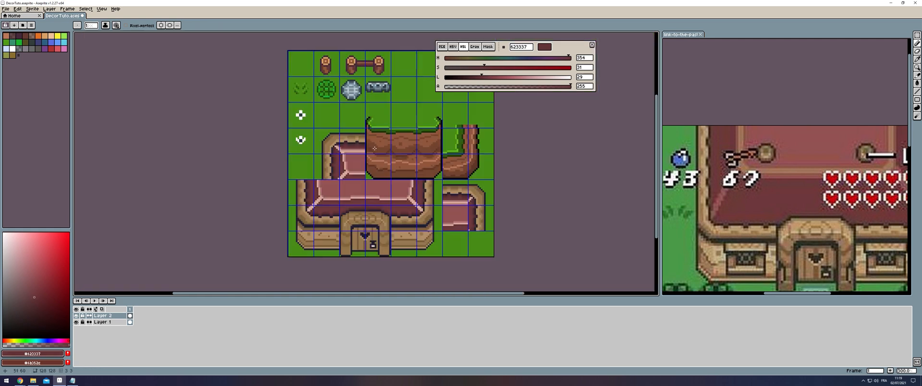
Move the upper-left roof piece into the free tiles beside the fence and stones
{"action": "scroll", "coordinate": [403, 186], "scroll_direction": "up", "scroll_amount": 2}
{"action": "scroll", "coordinate": [403, 186], "scroll_direction": "down", "scroll_amount": 1}
{"action": "key", "text": "m"}
{"action": "left_click_drag", "start_coordinate": [402, 158], "coordinate": [404, 186]}
{"action": "mouse_move", "coordinate": [403, 185]}
{"action": "left_mouse_down"}
{"action": "mouse_move", "coordinate": [352, 185]}
{"action": "mouse_move", "coordinate": [403, 185]}
{"action": "left_mouse_up"}
{"action": "left_click_drag", "start_coordinate": [274, 107], "coordinate": [300, 107]}
{"action": "left_click_drag", "start_coordinate": [299, 107], "coordinate": [263, 145]}
{"action": "left_click_drag", "start_coordinate": [264, 173], "coordinate": [238, 173]}
{"action": "left_click_drag", "start_coordinate": [251, 158], "coordinate": [327, 81]}
Extend the main roof's left ridge highlights one tile up and fill the roof area beside them with #925253
{"action": "scroll", "coordinate": [243, 161], "scroll_direction": "up", "scroll_amount": 4}
{"action": "key", "text": "b"}
{"action": "left_click", "coordinate": [206, 228], "text": "alt"}
{"action": "left_click_drag", "start_coordinate": [205, 220], "coordinate": [210, 156]}
{"action": "left_click", "coordinate": [201, 228], "text": "alt"}
{"action": "left_click_drag", "start_coordinate": [202, 220], "coordinate": [214, 156]}
{"action": "left_click", "coordinate": [225, 231], "text": "alt"}
{"action": "mouse_move", "coordinate": [219, 157]}
{"action": "left_mouse_down"}
{"action": "mouse_move", "coordinate": [277, 158]}
{"action": "mouse_move", "coordinate": [330, 220]}
{"action": "left_mouse_up"}
{"action": "key", "text": "g"}
{"action": "left_click", "coordinate": [297, 190]}
{"action": "scroll", "coordinate": [297, 190], "scroll_direction": "down", "scroll_amount": 4}
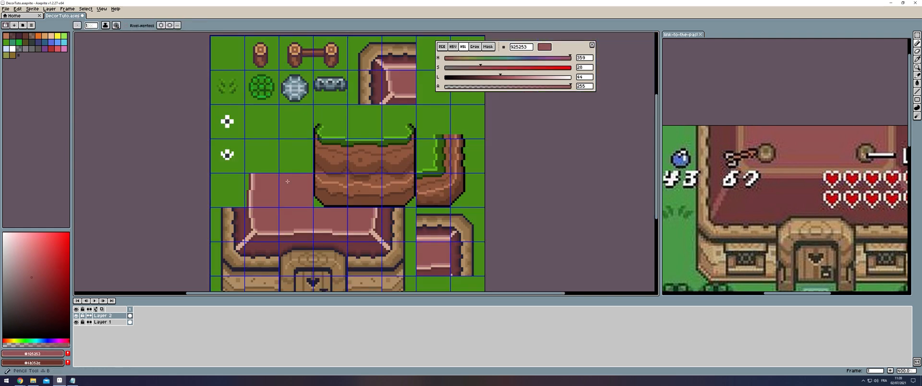
Extend the left wall one tile up with a copy and draw the #623337 roof strip beside it
{"action": "scroll", "coordinate": [249, 199], "scroll_direction": "up", "scroll_amount": 4}
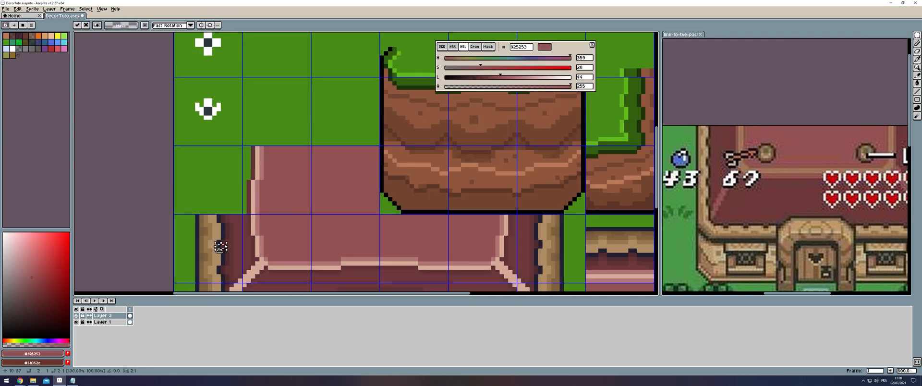
{"action": "double_click", "coordinate": [219, 248]}
{"action": "left_click_drag", "start_coordinate": [219, 247], "coordinate": [219, 179]}
{"action": "left_click", "coordinate": [239, 206], "text": "alt"}
{"action": "key", "text": "b"}
{"action": "left_click_drag", "start_coordinate": [245, 212], "coordinate": [247, 149]}
Move the two white flowers to the free tiles at the canvas's upper right
{"action": "scroll", "coordinate": [244, 204], "scroll_direction": "down", "scroll_amount": 4}
{"action": "key", "text": "m"}
{"action": "left_click_drag", "start_coordinate": [122, 151], "coordinate": [134, 189]}
{"action": "left_click_drag", "start_coordinate": [132, 177], "coordinate": [312, 126]}
Place the roof's upper-left corner directly above the extended left wall and delete the leftover lower half
{"action": "left_click_drag", "start_coordinate": [225, 100], "coordinate": [263, 139]}
{"action": "left_click_drag", "start_coordinate": [236, 130], "coordinate": [161, 191]}
{"action": "left_click_drag", "start_coordinate": [137, 182], "coordinate": [214, 157]}
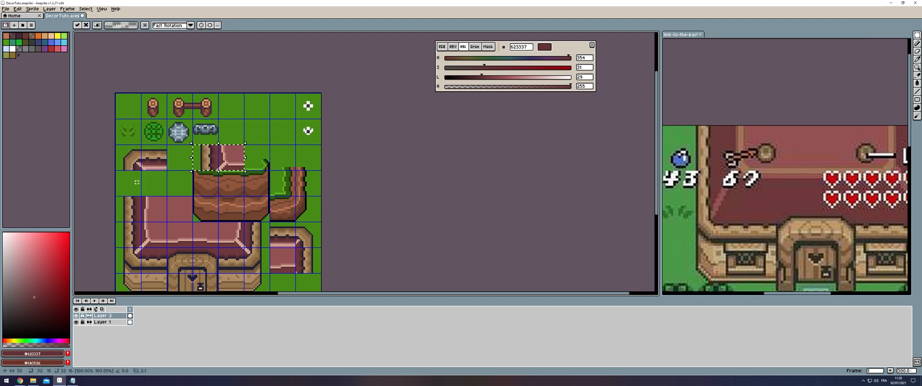
{"action": "left_click_drag", "start_coordinate": [126, 161], "coordinate": [151, 156]}
{"action": "left_click_drag", "start_coordinate": [151, 155], "coordinate": [151, 181]}
{"action": "key", "text": "Delete"}
Delete the lower part of the separate right roof piece and move its top corner above the house
{"action": "scroll", "coordinate": [150, 204], "scroll_direction": "up", "scroll_amount": 6}
{"action": "scroll", "coordinate": [152, 170], "scroll_direction": "down", "scroll_amount": 5}
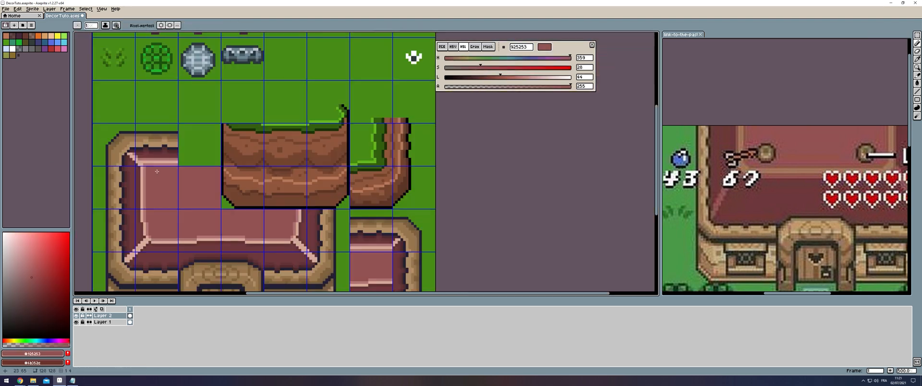
{"action": "key", "text": "m"}
{"action": "left_click_drag", "start_coordinate": [317, 221], "coordinate": [360, 236]}
{"action": "key", "text": "Delete"}
{"action": "left_click", "coordinate": [355, 202], "text": "shift"}
{"action": "left_click_drag", "start_coordinate": [320, 190], "coordinate": [149, 98]}
{"action": "scroll", "coordinate": [195, 217], "scroll_direction": "down", "scroll_amount": 2}
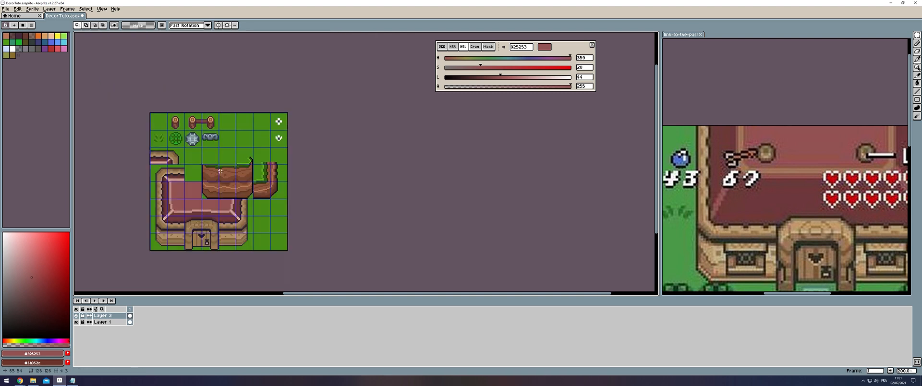
Move the two white flowers beside the house's upper roof and shift the color window aside
{"action": "scroll", "coordinate": [205, 151], "scroll_direction": "up", "scroll_amount": 1}
{"action": "left_click_drag", "start_coordinate": [320, 95], "coordinate": [293, 132]}
{"action": "left_click_drag", "start_coordinate": [296, 129], "coordinate": [168, 181]}
{"action": "left_click", "coordinate": [235, 133]}
{"action": "scroll", "coordinate": [236, 133], "scroll_direction": "down", "scroll_amount": 2}
{"action": "scroll", "coordinate": [166, 151], "scroll_direction": "up", "scroll_amount": 2}
{"action": "left_click_drag", "start_coordinate": [442, 51], "coordinate": [461, 61]}
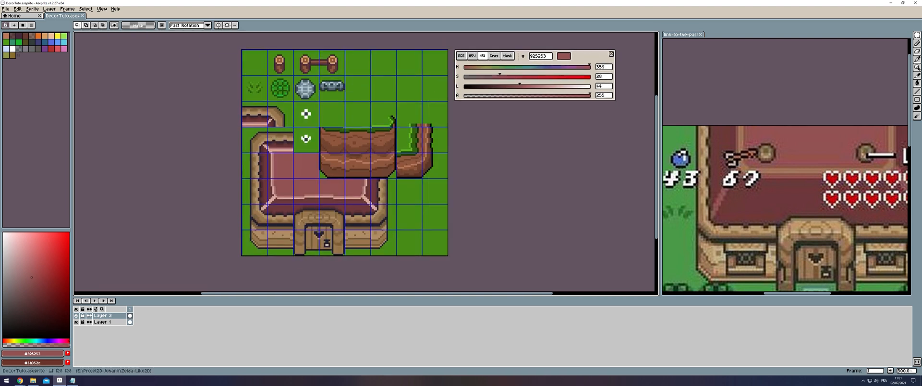
Paste the copied roof tile and nudge it into place on the upper roof section
{"action": "scroll", "coordinate": [278, 172], "scroll_direction": "up", "scroll_amount": 1}
{"action": "key", "text": "ctrl+v"}
{"action": "key", "text": "shift+Left"}
{"action": "key", "text": "shift+Right"}
{"action": "key", "text": "shift+Right"}
{"action": "key", "text": "shift+Up"}
{"action": "key", "text": "shift+Up"}
{"action": "key", "text": "shift+Left"}
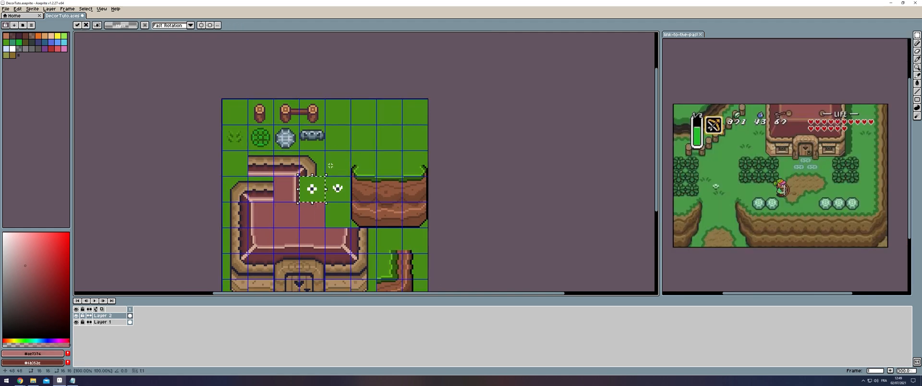
Clear the selection around the cliff corner and enlarge the canvas to 160 by 160 pixels
{"action": "scroll", "coordinate": [295, 158], "scroll_direction": "up", "scroll_amount": 1}
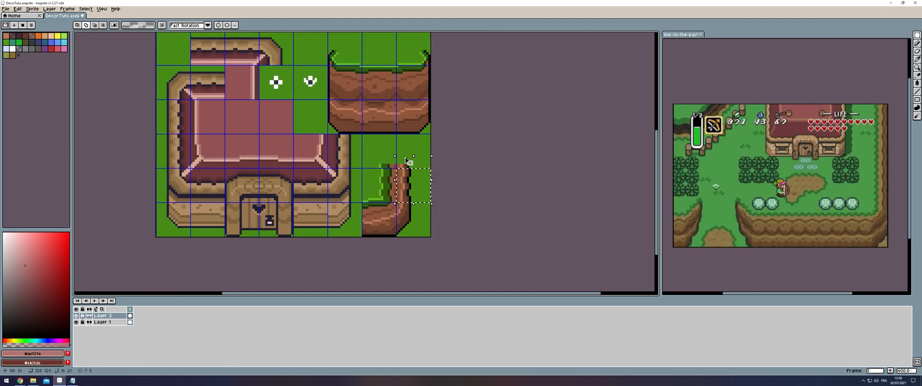
{"action": "left_click_drag", "start_coordinate": [403, 217], "coordinate": [410, 240]}
{"action": "key", "text": "ctrl+d"}
{"action": "left_click_drag", "start_coordinate": [412, 52], "coordinate": [390, 47]}
{"action": "key", "text": "c"}
{"action": "double_click", "coordinate": [393, 53]}
{"action": "type", "text": "160"}
{"action": "key", "text": "Tab"}
{"action": "type", "text": "160"}
{"action": "left_click", "coordinate": [406, 52]}
{"action": "key", "text": "Return"}
{"action": "scroll", "coordinate": [201, 260], "scroll_direction": "down", "scroll_amount": 1}
Fill the new empty canvas area on Layer 1 with the sampled grass green
{"action": "left_click", "coordinate": [103, 322]}
{"action": "key", "text": "g"}
{"action": "left_click", "coordinate": [308, 230], "text": "alt"}
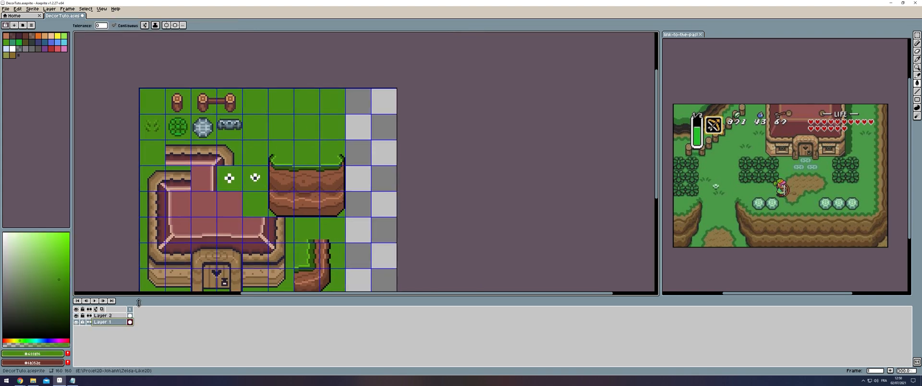
{"action": "left_click", "coordinate": [366, 216]}
{"action": "left_click_drag", "start_coordinate": [366, 216], "coordinate": [355, 95]}
Rename Layer 1 as Grass and hide it
{"action": "left_click", "coordinate": [908, 35]}
{"action": "double_click", "coordinate": [102, 322]}
{"action": "type", "text": "Grass"}
{"action": "key", "text": "Return"}
{"action": "left_click", "coordinate": [76, 322]}
{"action": "left_click_drag", "start_coordinate": [216, 120], "coordinate": [344, 236]}
Select and delete the leftover green background around the sprites on Layer 2
{"action": "left_click", "coordinate": [102, 315]}
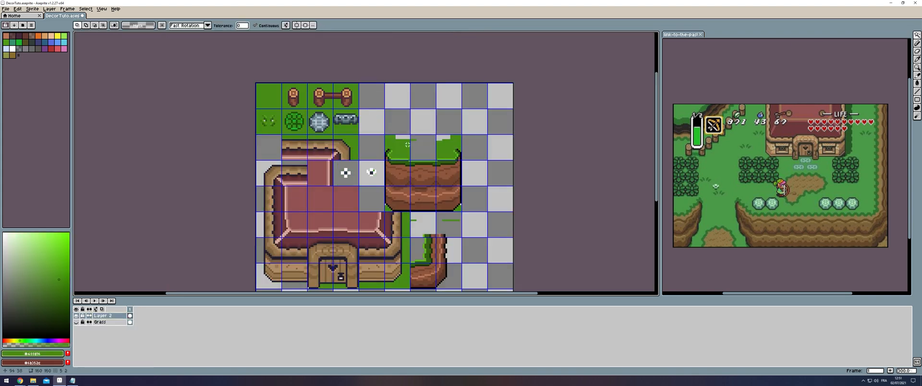
{"action": "left_click", "coordinate": [326, 287]}
{"action": "key", "text": "Delete"}
{"action": "left_click", "coordinate": [351, 149]}
{"action": "key", "text": "Delete"}
{"action": "left_click_drag", "start_coordinate": [351, 149], "coordinate": [321, 83]}
Rename Layer 2 as tile
{"action": "double_click", "coordinate": [102, 315]}
{"action": "type", "text": "tile"}
{"action": "key", "text": "Return"}
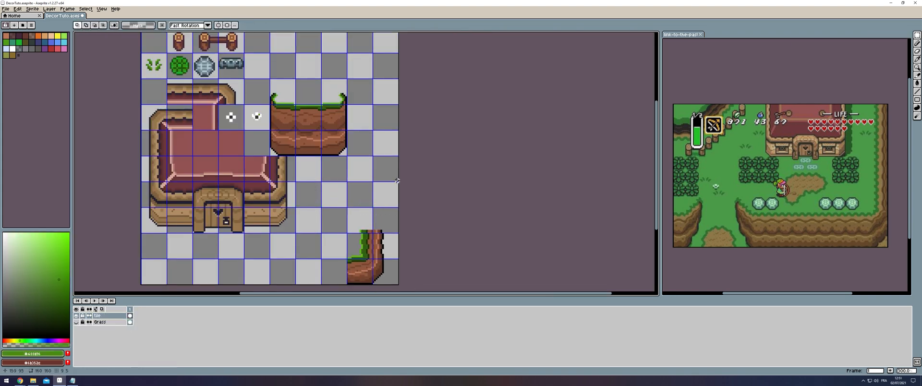
Flip the copied cliff corner vertically above the original to form the cliff's right half, and hide the grid
{"action": "key", "text": "shift+v"}
{"action": "scroll", "coordinate": [391, 266], "scroll_direction": "up", "scroll_amount": 2}
{"action": "key", "text": "ctrl+d"}
{"action": "scroll", "coordinate": [387, 183], "scroll_direction": "down", "scroll_amount": 2}
{"action": "key", "text": "ctrl+apostrophe"}
{"action": "scroll", "coordinate": [326, 108], "scroll_direction": "up", "scroll_amount": 1}
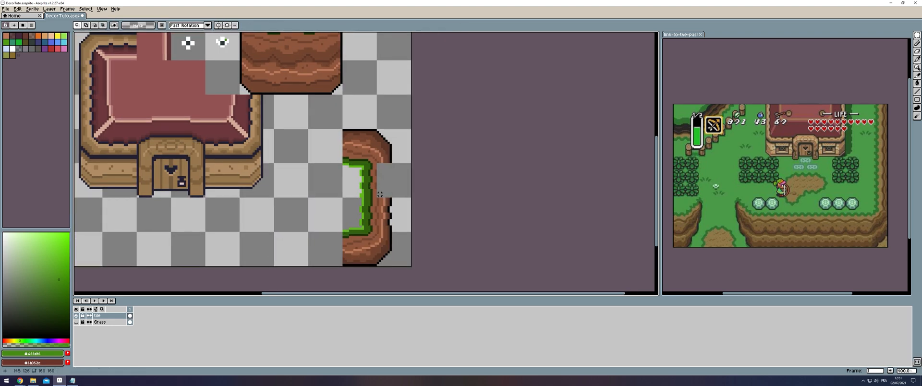
Copy the cliff's right half and paste it mirrored horizontally against its left side to close the ring
{"action": "scroll", "coordinate": [334, 225], "scroll_direction": "down", "scroll_amount": 1}
{"action": "left_click_drag", "start_coordinate": [347, 173], "coordinate": [352, 171]}
{"action": "left_click_drag", "start_coordinate": [339, 145], "coordinate": [419, 259]}
{"action": "key", "text": "ctrl+c"}
{"action": "key", "text": "ctrl+v"}
{"action": "key", "text": "shift+h"}
{"action": "key", "text": "shift+Left"}
{"action": "key", "text": "shift+Left"}
{"action": "scroll", "coordinate": [369, 154], "scroll_direction": "up", "scroll_amount": 1}
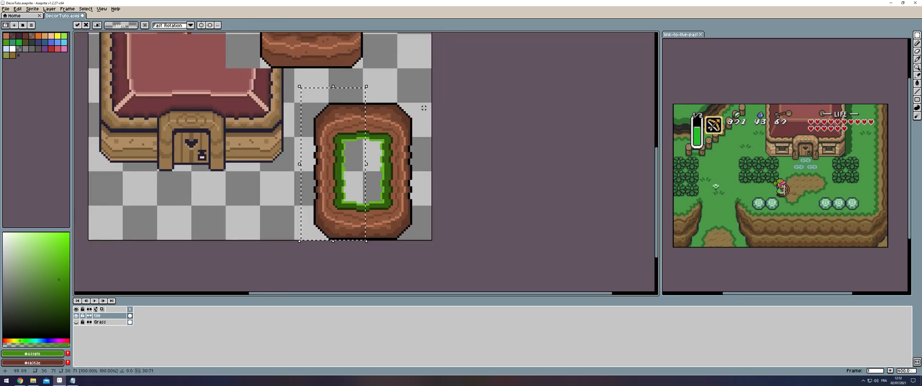
{"action": "key", "text": "ctrl+z"}
{"action": "scroll", "coordinate": [385, 122], "scroll_direction": "up", "scroll_amount": 1}
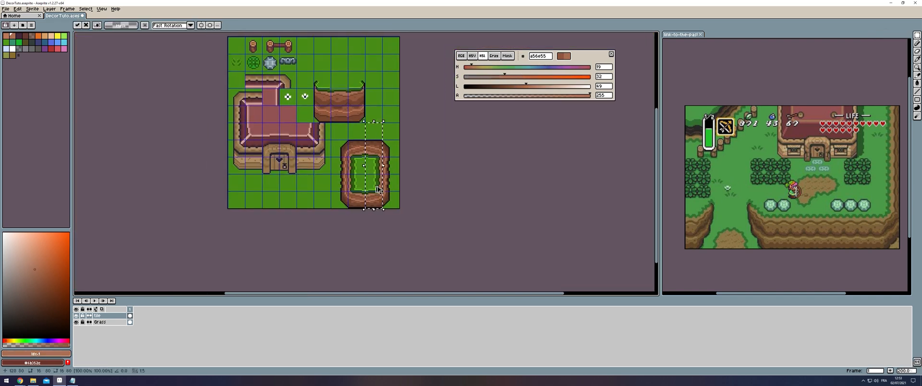
Move the copied vertical strip of the cliff ring up beside the large cliff
{"action": "left_click_drag", "start_coordinate": [377, 190], "coordinate": [395, 103]}
{"action": "scroll", "coordinate": [385, 61], "scroll_direction": "up", "scroll_amount": 2}
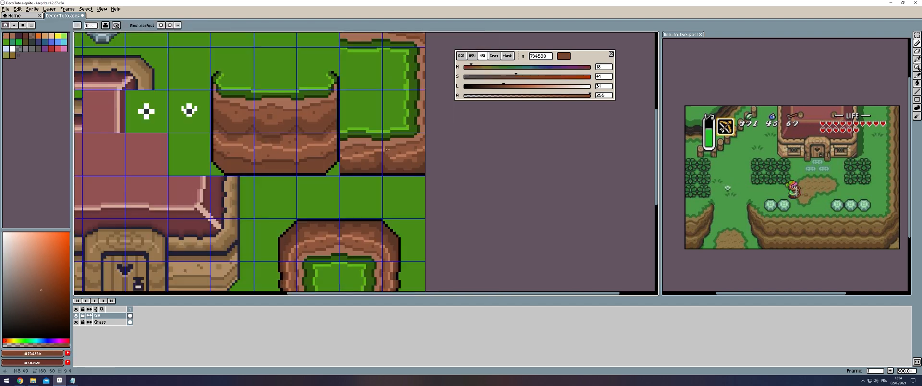
{"action": "scroll", "coordinate": [388, 150], "scroll_direction": "down", "scroll_amount": 3}
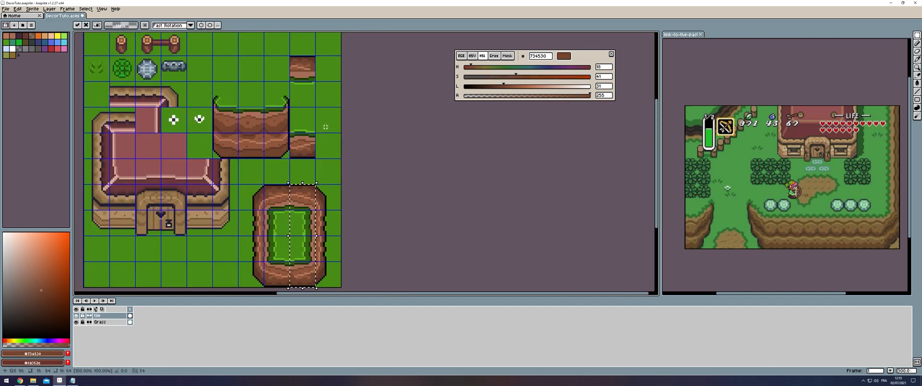
Check the tiles with the Grass layer hidden, show it again, and save the file
{"action": "left_click", "coordinate": [76, 322]}
{"action": "mouse_move", "coordinate": [917, 35]}
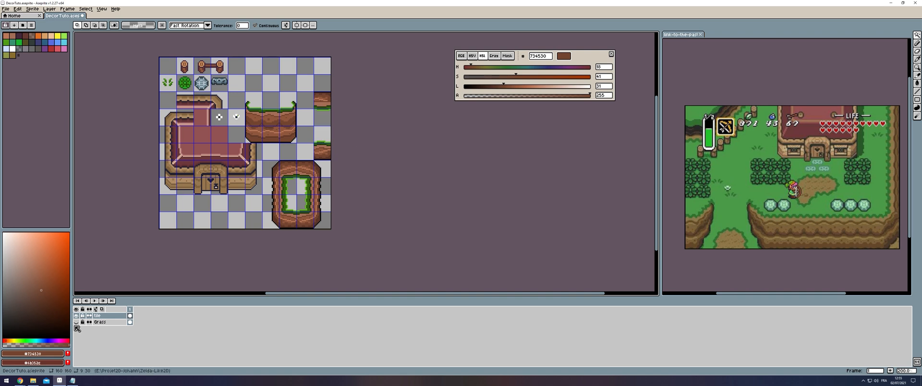
{"action": "left_click", "coordinate": [75, 322]}
{"action": "key", "text": "ctrl+s"}
Draw the stepped black outline of an inner cliff corner above the large cliff and fill it with cliff brown
{"action": "scroll", "coordinate": [264, 70], "scroll_direction": "up", "scroll_amount": 6}
{"action": "key", "text": "ctrl+d"}
{"action": "key", "text": "b"}
{"action": "mouse_move", "coordinate": [254, 104]}
{"action": "left_mouse_down"}
{"action": "mouse_move", "coordinate": [308, 97]}
{"action": "mouse_move", "coordinate": [336, 114]}
{"action": "mouse_move", "coordinate": [261, 136]}
{"action": "mouse_move", "coordinate": [338, 97]}
{"action": "left_mouse_up"}
{"action": "left_click", "coordinate": [322, 81], "text": "alt"}
{"action": "left_click", "coordinate": [332, 89], "text": "alt"}
{"action": "key", "text": "g"}
{"action": "left_click", "coordinate": [325, 113]}
{"action": "left_click_drag", "start_coordinate": [259, 191], "coordinate": [354, 98]}
{"action": "key", "text": "ctrl+z"}
Shade the inner cliff corner with the sampled browns and clean up its black edge
{"action": "left_click", "coordinate": [322, 146]}
{"action": "scroll", "coordinate": [367, 111], "scroll_direction": "down", "scroll_amount": 7}
{"action": "scroll", "coordinate": [366, 109], "scroll_direction": "up", "scroll_amount": 7}
{"action": "left_click", "coordinate": [282, 110], "text": "alt"}
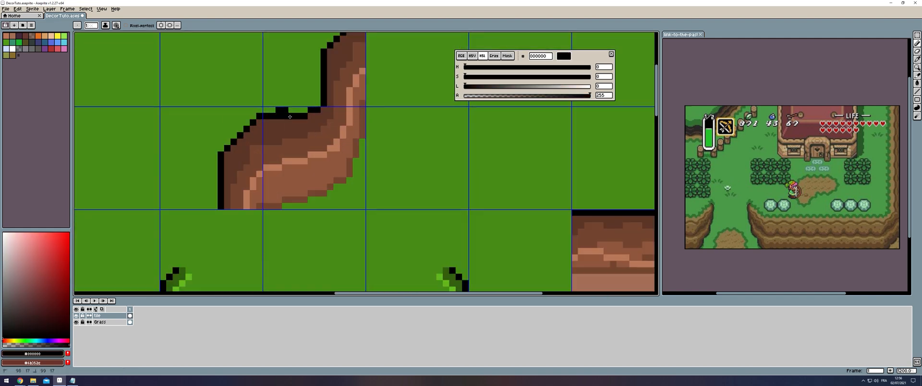
{"action": "scroll", "coordinate": [247, 103], "scroll_direction": "down", "scroll_amount": 5}
{"action": "scroll", "coordinate": [234, 95], "scroll_direction": "up", "scroll_amount": 6}
{"action": "left_click", "coordinate": [248, 198], "text": "alt"}
{"action": "key", "text": "e"}
{"action": "scroll", "coordinate": [248, 198], "scroll_direction": "down", "scroll_amount": 7}
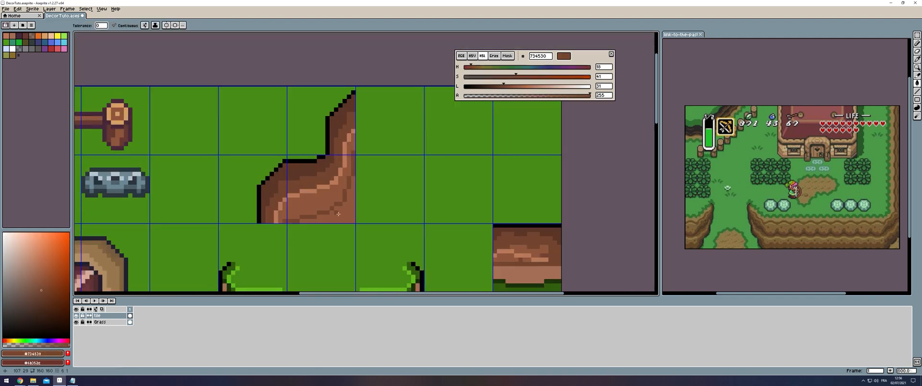
Copy and mirror the inner cliff corner to build a two-by-two-tile cliff junction below the house's left side
{"action": "left_click", "coordinate": [231, 149], "text": "alt"}
{"action": "key", "text": "m"}
{"action": "key", "text": "shift+v"}
{"action": "scroll", "coordinate": [190, 98], "scroll_direction": "down", "scroll_amount": 1}
{"action": "left_click_drag", "start_coordinate": [216, 126], "coordinate": [139, 270]}
{"action": "key", "text": "ctrl+d"}
Move the large cliff, the cliff ring and the separate cliff pieces up by one tile, and save the file
{"action": "left_click_drag", "start_coordinate": [214, 215], "coordinate": [303, 254]}
{"action": "left_click", "coordinate": [76, 322]}
{"action": "key", "text": "ctrl+s"}
{"action": "key", "text": "shift+Up"}
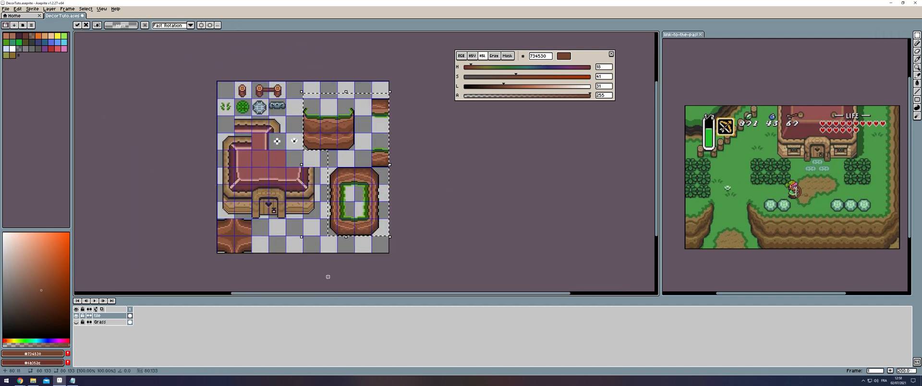
{"action": "key", "text": "ctrl+d"}
{"action": "left_click", "coordinate": [75, 322]}
Add a new layer above Grass, name it Ombres, and choose black as the drawing colour
{"action": "left_click", "coordinate": [101, 322]}
{"action": "key", "text": "shift+n"}
{"action": "double_click", "coordinate": [103, 321]}
{"action": "type", "text": "Ombres"}
{"action": "left_click", "coordinate": [5, 35]}
Paint black shadow pixels on the Ombres layer beneath the house walls and doorway and along the roof's outer edge
{"action": "key", "text": "b"}
{"action": "scroll", "coordinate": [355, 158], "scroll_direction": "up", "scroll_amount": 4}
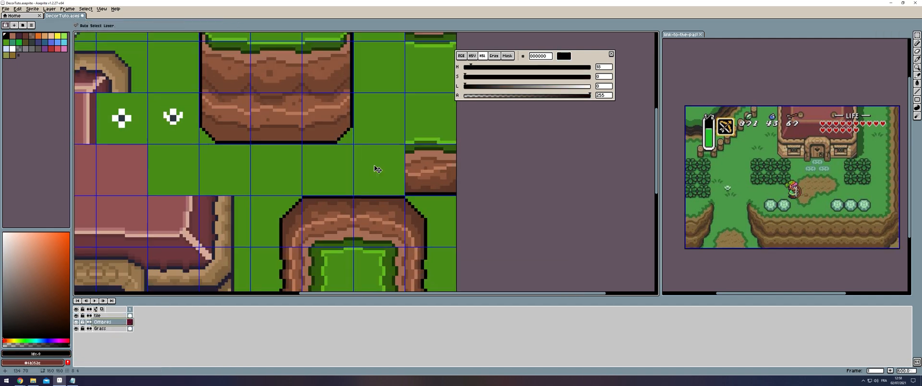
{"action": "scroll", "coordinate": [775, 152], "scroll_direction": "up", "scroll_amount": 4}
{"action": "scroll", "coordinate": [240, 144], "scroll_direction": "up", "scroll_amount": 4}
{"action": "scroll", "coordinate": [318, 196], "scroll_direction": "down", "scroll_amount": 7}
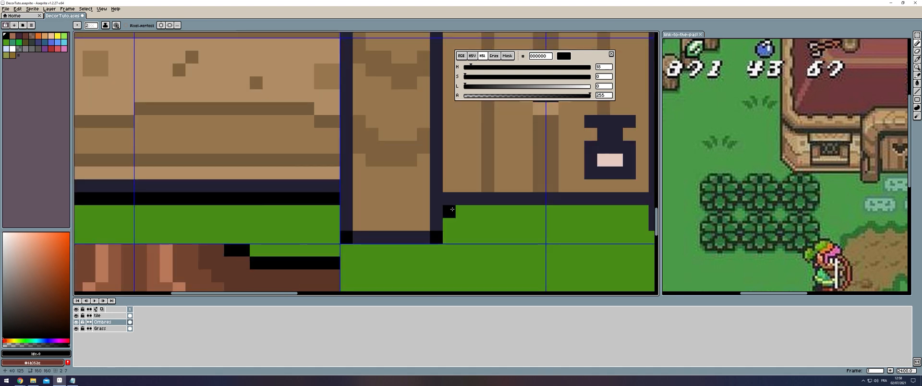
{"action": "scroll", "coordinate": [336, 82], "scroll_direction": "up", "scroll_amount": 3}
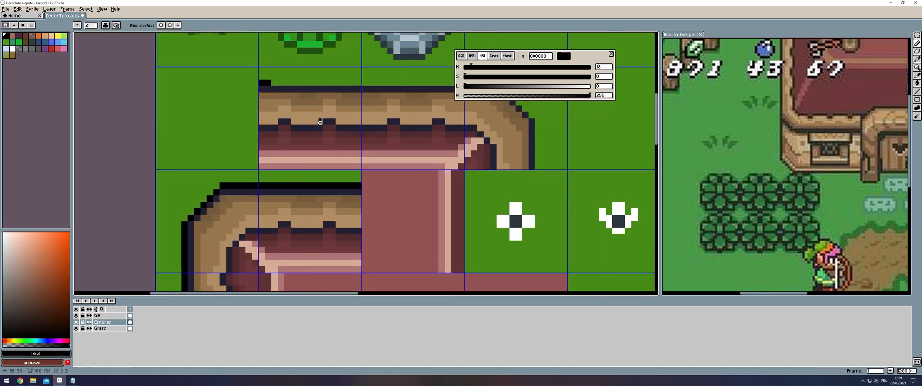
{"action": "left_click_drag", "start_coordinate": [504, 216], "coordinate": [293, 230]}
{"action": "left_click_drag", "start_coordinate": [711, 197], "coordinate": [886, 141]}
Paint small black shadow pixels around both white flowers
{"action": "scroll", "coordinate": [284, 231], "scroll_direction": "up", "scroll_amount": 3}
{"action": "left_click", "coordinate": [258, 185]}
{"action": "left_click", "coordinate": [327, 185]}
{"action": "left_click", "coordinate": [292, 228]}
{"action": "key", "text": "minus"}
{"action": "left_click_drag", "start_coordinate": [523, 167], "coordinate": [541, 184]}
{"action": "left_click", "coordinate": [593, 185]}
{"action": "scroll", "coordinate": [453, 175], "scroll_direction": "down", "scroll_amount": 6}
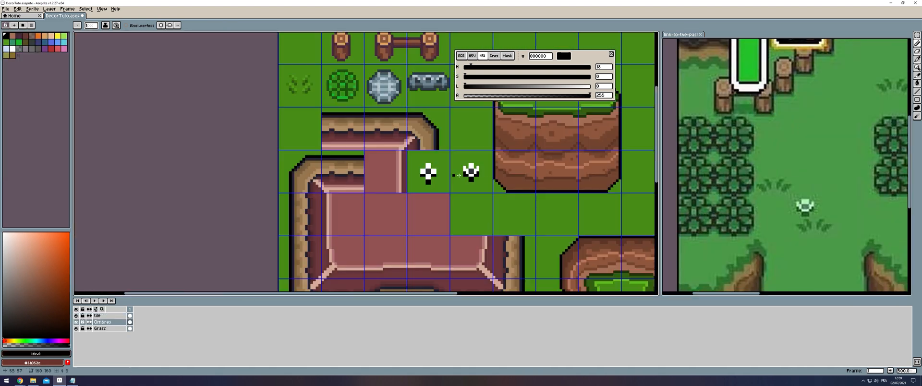
Paint black shadows beneath the stone block and the round stone
{"action": "scroll", "coordinate": [428, 173], "scroll_direction": "up", "scroll_amount": 2}
{"action": "left_click_drag", "start_coordinate": [884, 134], "coordinate": [572, 204]}
{"action": "scroll", "coordinate": [177, 91], "scroll_direction": "up", "scroll_amount": 3}
{"action": "left_click_drag", "start_coordinate": [493, 173], "coordinate": [427, 180]}
{"action": "left_click", "coordinate": [170, 245], "text": "shift"}
{"action": "scroll", "coordinate": [352, 228], "scroll_direction": "down", "scroll_amount": 5}
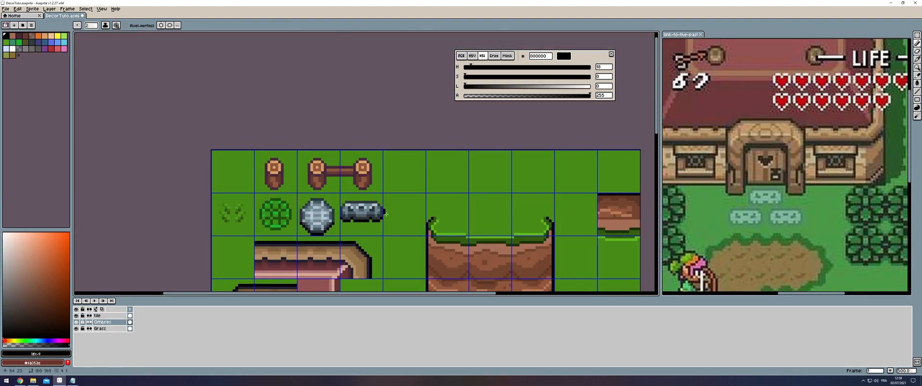
{"action": "left_click_drag", "start_coordinate": [351, 228], "coordinate": [374, 192]}
{"action": "scroll", "coordinate": [298, 144], "scroll_direction": "up", "scroll_amount": 3}
{"action": "scroll", "coordinate": [336, 126], "scroll_direction": "down", "scroll_amount": 3}
Paint black shadows at the base of the wooden posts and beneath the rail joining them
{"action": "left_click_drag", "start_coordinate": [370, 135], "coordinate": [290, 144]}
{"action": "scroll", "coordinate": [290, 144], "scroll_direction": "up", "scroll_amount": 2}
{"action": "key", "text": "ctrl+z"}
{"action": "left_click_drag", "start_coordinate": [271, 147], "coordinate": [290, 159]}
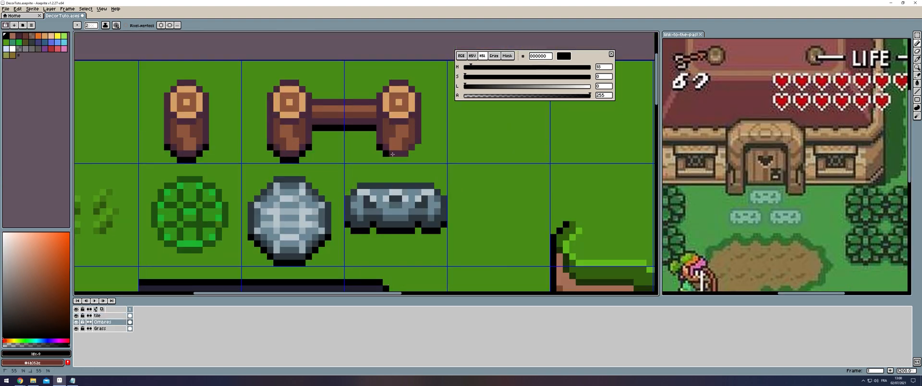
{"action": "left_click_drag", "start_coordinate": [392, 159], "coordinate": [417, 147]}
{"action": "left_click_drag", "start_coordinate": [337, 154], "coordinate": [409, 99]}
{"action": "left_click_drag", "start_coordinate": [226, 175], "coordinate": [226, 183]}
Paint black shadows along the lower corners and bottom edges of the cliff ring and the other cliff pieces
{"action": "scroll", "coordinate": [296, 182], "scroll_direction": "down", "scroll_amount": 4}
{"action": "left_click_drag", "start_coordinate": [296, 278], "coordinate": [296, 44]}
{"action": "scroll", "coordinate": [570, 230], "scroll_direction": "up", "scroll_amount": 6}
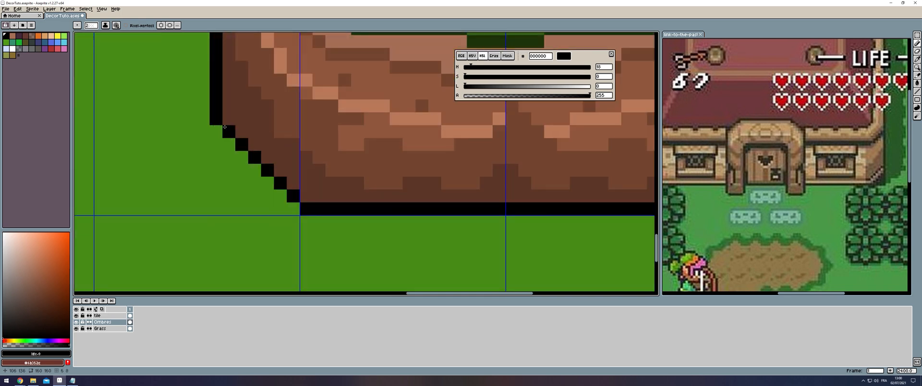
{"action": "left_click_drag", "start_coordinate": [220, 137], "coordinate": [301, 215]}
{"action": "scroll", "coordinate": [237, 188], "scroll_direction": "down", "scroll_amount": 6}
{"action": "left_click_drag", "start_coordinate": [175, 84], "coordinate": [260, 262]}
{"action": "scroll", "coordinate": [251, 146], "scroll_direction": "up", "scroll_amount": 4}
{"action": "left_click_drag", "start_coordinate": [250, 146], "coordinate": [543, 144]}
{"action": "scroll", "coordinate": [170, 275], "scroll_direction": "down", "scroll_amount": 5}
{"action": "scroll", "coordinate": [291, 288], "scroll_direction": "up", "scroll_amount": 6}
{"action": "scroll", "coordinate": [375, 202], "scroll_direction": "down", "scroll_amount": 5}
{"action": "mouse_move", "coordinate": [374, 201]}
{"action": "left_mouse_down"}
{"action": "mouse_move", "coordinate": [609, 76]}
{"action": "mouse_move", "coordinate": [399, 144]}
{"action": "left_mouse_up"}
{"action": "scroll", "coordinate": [625, 77], "scroll_direction": "down", "scroll_amount": 2}
Adjust the Ombres layer's blend mode and opacity so the black shadows become translucent
{"action": "key", "text": "minus"}
{"action": "double_click", "coordinate": [103, 322]}
{"action": "left_click", "coordinate": [377, 80]}
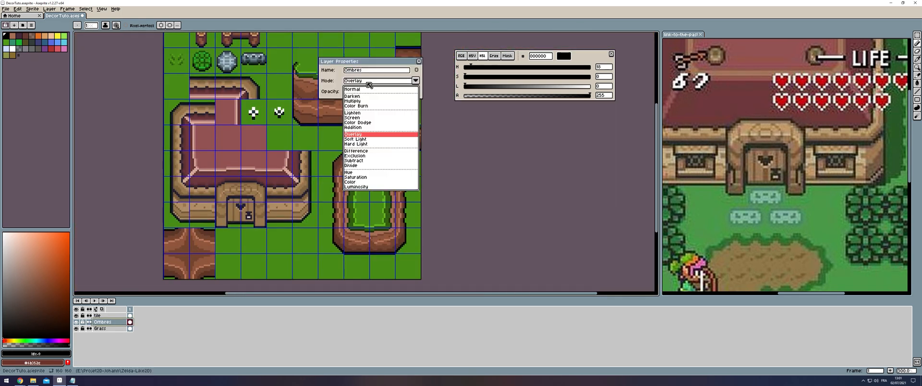
{"action": "left_click", "coordinate": [370, 83]}
{"action": "left_click", "coordinate": [381, 92]}
{"action": "left_click", "coordinate": [419, 62]}
Hide the colour slider window and the timeline, and save the file
{"action": "scroll", "coordinate": [351, 217], "scroll_direction": "up", "scroll_amount": 1}
{"action": "left_click", "coordinate": [611, 54]}
{"action": "scroll", "coordinate": [501, 169], "scroll_direction": "down", "scroll_amount": 1}
{"action": "key", "text": "Tab"}
{"action": "key", "text": "ctrl+s"}
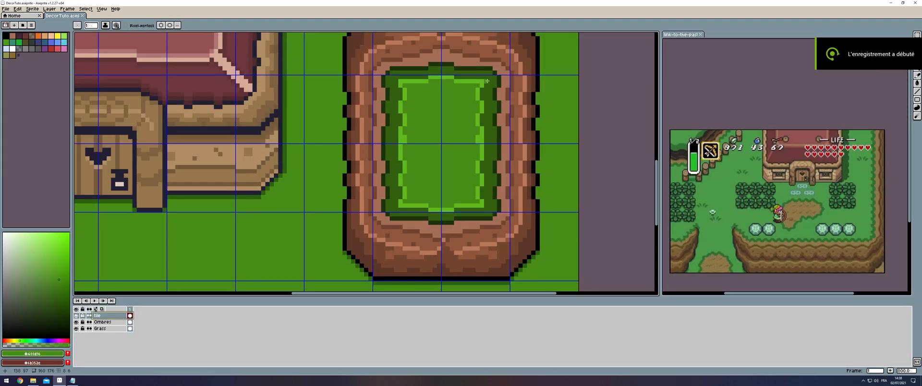
Draw a wavy dark-green edge below the house on the tile layer, one tile wide and curving down the left side
{"action": "scroll", "coordinate": [379, 163], "scroll_direction": "up", "scroll_amount": 3}
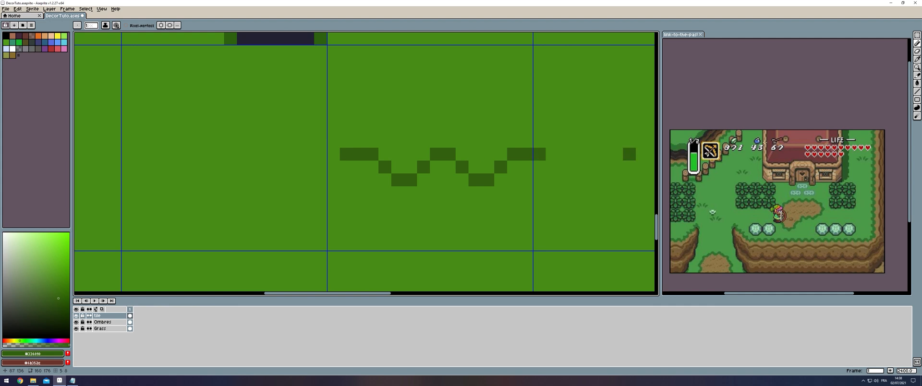
{"action": "key", "text": "m"}
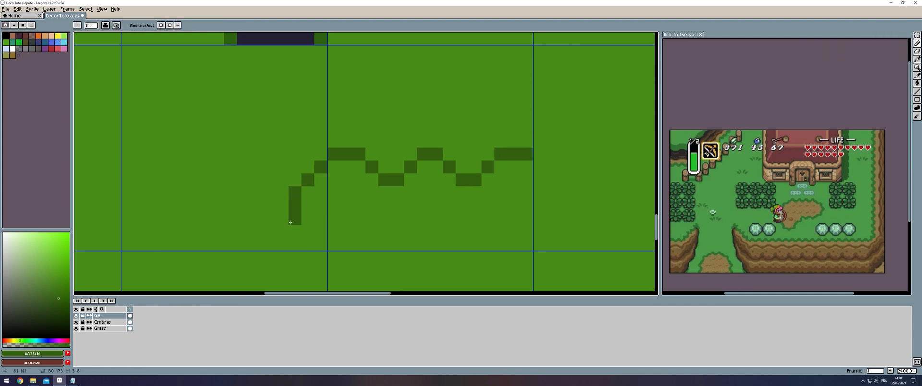
{"action": "scroll", "coordinate": [254, 166], "scroll_direction": "down", "scroll_amount": 2}
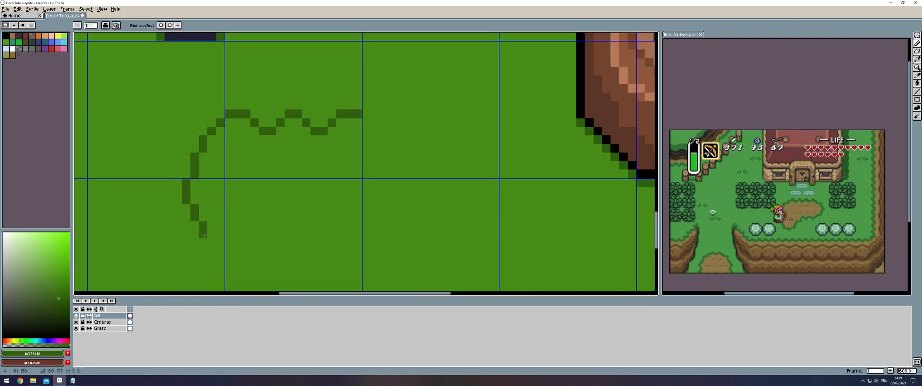
{"action": "left_click", "coordinate": [186, 268]}
{"action": "left_click_drag", "start_coordinate": [202, 268], "coordinate": [215, 193]}
{"action": "left_click", "coordinate": [207, 202]}
{"action": "left_click", "coordinate": [217, 212]}
{"action": "scroll", "coordinate": [215, 244], "scroll_direction": "down", "scroll_amount": 5}
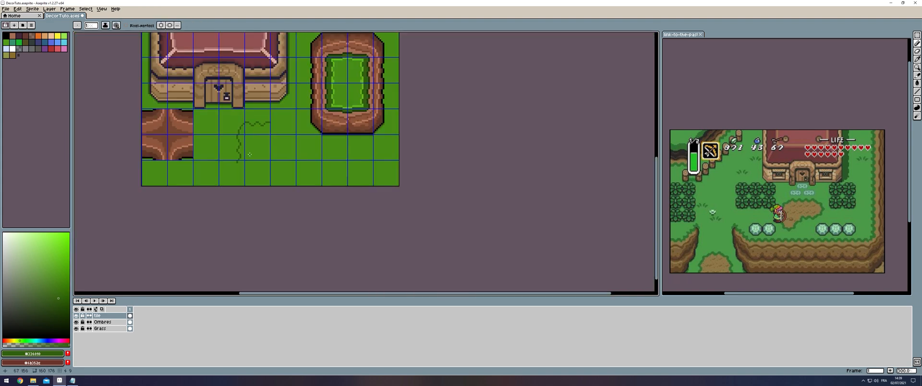
Copy the wavy outline's top edge and corner tiles two tiles down and flip them vertically to form the bottom edge
{"action": "scroll", "coordinate": [248, 152], "scroll_direction": "up", "scroll_amount": 3}
{"action": "key", "text": "m"}
{"action": "double_click", "coordinate": [210, 98]}
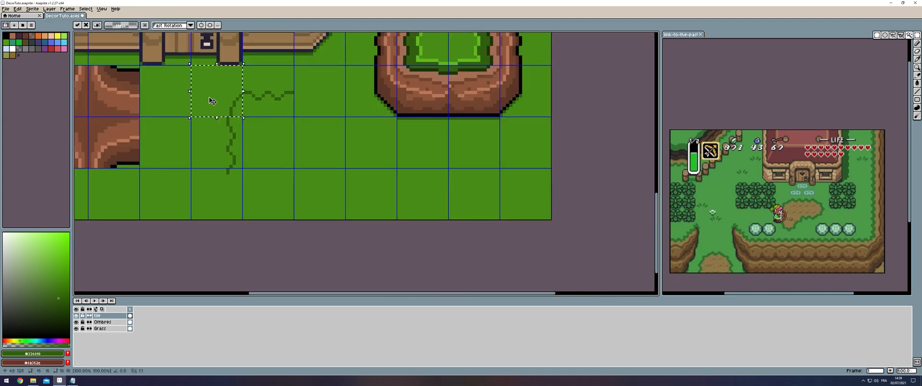
{"action": "key", "text": "ctrl+d"}
{"action": "left_click_drag", "start_coordinate": [267, 161], "coordinate": [252, 167]}
{"action": "double_click", "coordinate": [255, 105]}
{"action": "left_click_drag", "start_coordinate": [255, 105], "coordinate": [255, 208]}
{"action": "key", "text": "shift+v"}
{"action": "key", "text": "ctrl+d"}
{"action": "left_click_drag", "start_coordinate": [231, 155], "coordinate": [224, 178]}
{"action": "left_click_drag", "start_coordinate": [195, 120], "coordinate": [196, 223]}
Copy the outline's left side across to the opposite side and flip it horizontally to close the shape
{"action": "left_click_drag", "start_coordinate": [196, 147], "coordinate": [300, 146]}
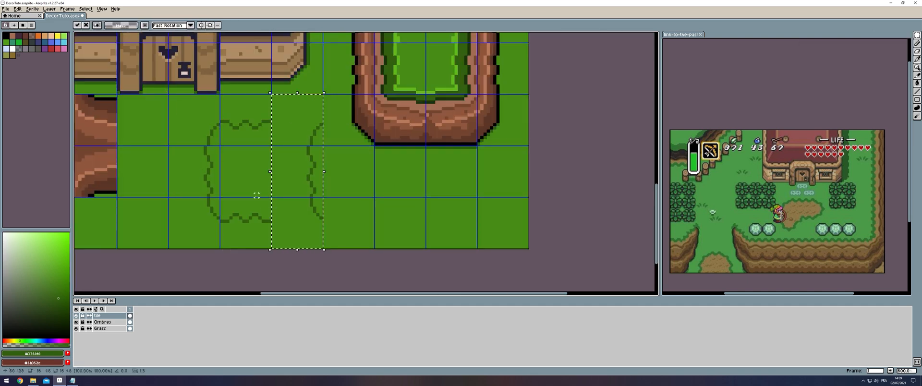
{"action": "key", "text": "shift+h"}
{"action": "key", "text": "ctrl+d"}
{"action": "scroll", "coordinate": [263, 154], "scroll_direction": "down", "scroll_amount": 2}
Fill the closed wavy outline with the light brown sampled from the cliff ring
{"action": "key", "text": "g"}
{"action": "scroll", "coordinate": [246, 153], "scroll_direction": "up", "scroll_amount": 2}
{"action": "left_click", "coordinate": [382, 110], "text": "alt"}
{"action": "left_click", "coordinate": [246, 149]}
Thicken the dark-green border around the whole contour of the dirt patch
{"action": "key", "text": "b"}
{"action": "scroll", "coordinate": [245, 146], "scroll_direction": "up", "scroll_amount": 5}
{"action": "left_click", "coordinate": [215, 106], "text": "alt"}
{"action": "left_click_drag", "start_coordinate": [265, 124], "coordinate": [180, 107]}
{"action": "left_click_drag", "start_coordinate": [147, 147], "coordinate": [111, 226]}
{"action": "left_click_drag", "start_coordinate": [92, 244], "coordinate": [127, 104]}
{"action": "left_click_drag", "start_coordinate": [128, 104], "coordinate": [128, 137]}
{"action": "left_click_drag", "start_coordinate": [131, 252], "coordinate": [147, 287]}
{"action": "left_click_drag", "start_coordinate": [146, 287], "coordinate": [146, 119]}
{"action": "left_click_drag", "start_coordinate": [146, 122], "coordinate": [190, 284]}
{"action": "left_click_drag", "start_coordinate": [191, 284], "coordinate": [160, 212]}
{"action": "mouse_move", "coordinate": [282, 243]}
{"action": "left_mouse_down"}
{"action": "mouse_move", "coordinate": [465, 272]}
{"action": "mouse_move", "coordinate": [529, 84]}
{"action": "mouse_move", "coordinate": [309, 226]}
{"action": "left_mouse_up"}
{"action": "mouse_move", "coordinate": [315, 221]}
{"action": "left_mouse_down"}
{"action": "mouse_move", "coordinate": [297, 124]}
{"action": "mouse_move", "coordinate": [316, 62]}
{"action": "left_mouse_up"}
{"action": "left_click_drag", "start_coordinate": [316, 58], "coordinate": [248, 176]}
{"action": "left_click_drag", "start_coordinate": [246, 117], "coordinate": [230, 48]}
{"action": "left_click_drag", "start_coordinate": [230, 48], "coordinate": [265, 220]}
{"action": "mouse_move", "coordinate": [255, 209]}
{"action": "left_mouse_down"}
{"action": "mouse_move", "coordinate": [198, 136]}
{"action": "mouse_move", "coordinate": [108, 149]}
{"action": "left_mouse_up"}
{"action": "left_click_drag", "start_coordinate": [96, 145], "coordinate": [301, 175]}
{"action": "scroll", "coordinate": [269, 139], "scroll_direction": "down", "scroll_amount": 6}
Move the dirt patch one tile left and place two copies of its top-left corner tile diagonally to its right
{"action": "key", "text": "m"}
{"action": "left_click_drag", "start_coordinate": [201, 120], "coordinate": [329, 242]}
{"action": "key", "text": "shift+Left"}
{"action": "key", "text": "shift+Left"}
{"action": "key", "text": "shift+Down"}
{"action": "key", "text": "shift+Up"}
{"action": "key", "text": "shift+Right"}
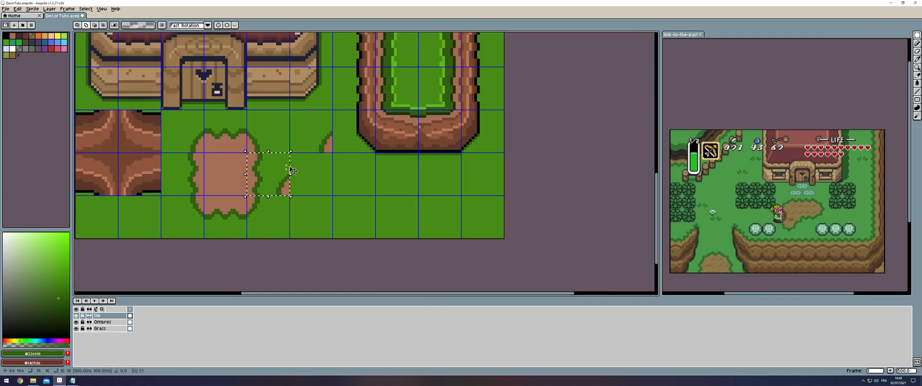
Draw a thick dark-green curved edge joining the two diagonal dirt corner pieces
{"action": "key", "text": "b"}
{"action": "key", "text": "ctrl+d"}
{"action": "scroll", "coordinate": [332, 135], "scroll_direction": "up", "scroll_amount": 5}
{"action": "left_click", "coordinate": [344, 108]}
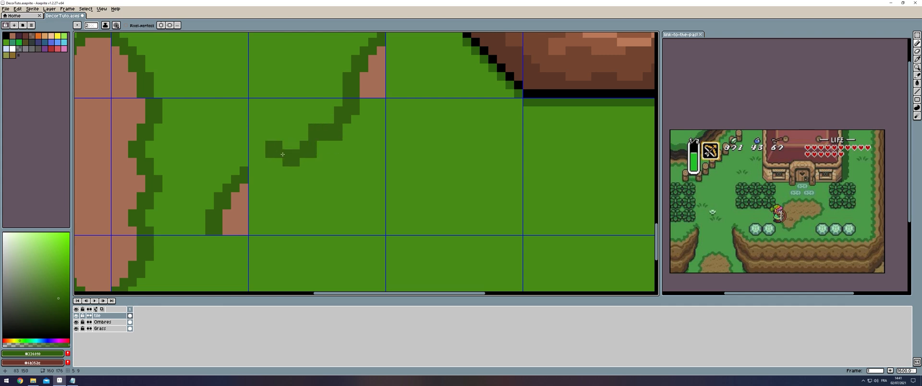
{"action": "left_click", "coordinate": [274, 167]}
Close off the curved-edge path tile with the light brown sampled from the dirt corner piece and fill its inside
{"action": "key", "text": "minus"}
{"action": "scroll", "coordinate": [331, 168], "scroll_direction": "up", "scroll_amount": 3}
{"action": "scroll", "coordinate": [329, 162], "scroll_direction": "down", "scroll_amount": 3}
{"action": "left_click", "coordinate": [372, 86], "text": "alt"}
{"action": "left_click", "coordinate": [378, 99]}
{"action": "left_click", "coordinate": [379, 227], "text": "shift"}
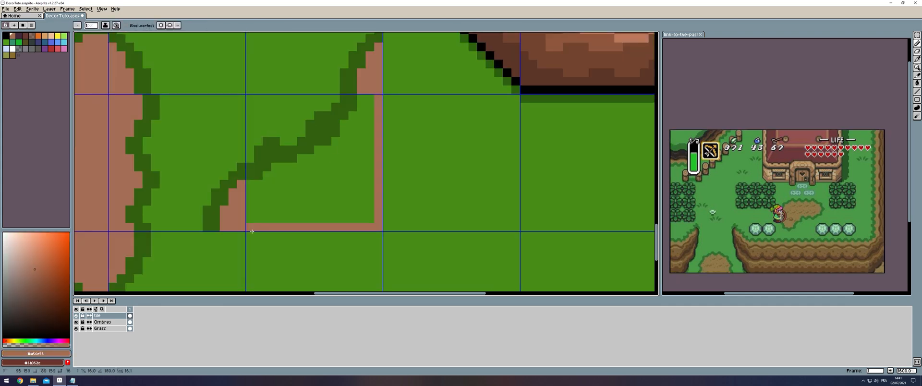
Delete the leftover corner pieces and build a four-tile dirt crossing from mirrored copies of the curved-edge path tile
{"action": "key", "text": "m"}
{"action": "left_click_drag", "start_coordinate": [241, 167], "coordinate": [203, 229]}
{"action": "key", "text": "Delete"}
{"action": "left_click_drag", "start_coordinate": [288, 110], "coordinate": [231, 207]}
{"action": "left_click_drag", "start_coordinate": [346, 93], "coordinate": [274, 189]}
{"action": "key", "text": "Delete"}
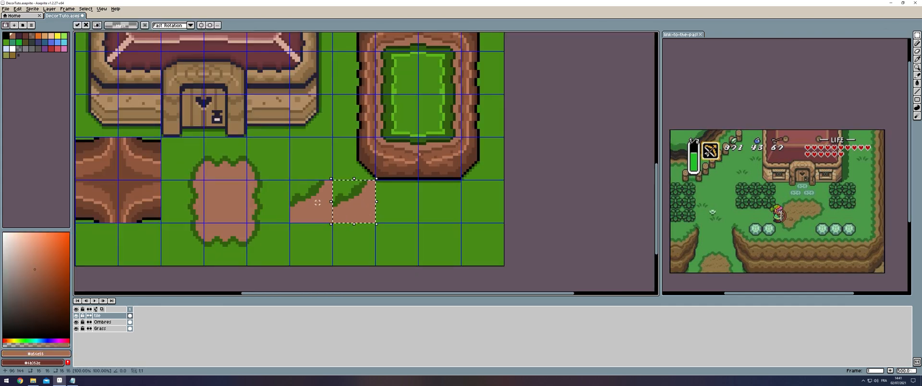
{"action": "left_click_drag", "start_coordinate": [376, 166], "coordinate": [379, 157]}
{"action": "scroll", "coordinate": [346, 166], "scroll_direction": "down", "scroll_amount": 3}
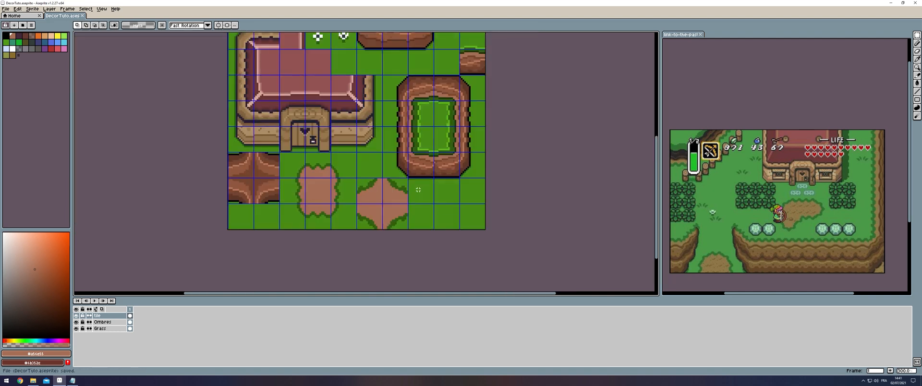
Scatter small specks in a darker brown sampled from the cliff over both dirt patches and save the file
{"action": "scroll", "coordinate": [344, 166], "scroll_direction": "down", "scroll_amount": 1}
{"action": "scroll", "coordinate": [323, 239], "scroll_direction": "up", "scroll_amount": 5}
{"action": "key", "text": "b"}
{"action": "left_click", "coordinate": [453, 170], "text": "alt"}
{"action": "scroll", "coordinate": [211, 197], "scroll_direction": "up", "scroll_amount": 1}
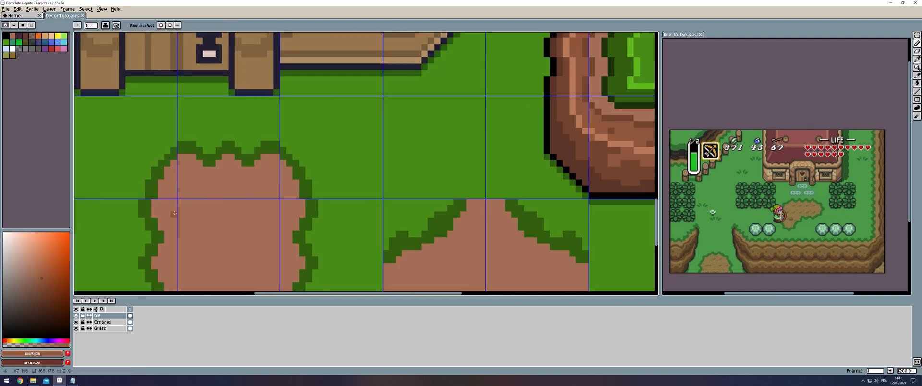
{"action": "left_click_drag", "start_coordinate": [262, 258], "coordinate": [260, 223]}
{"action": "left_click_drag", "start_coordinate": [261, 230], "coordinate": [248, 237]}
{"action": "left_click_drag", "start_coordinate": [308, 257], "coordinate": [191, 215]}
{"action": "left_click", "coordinate": [416, 176]}
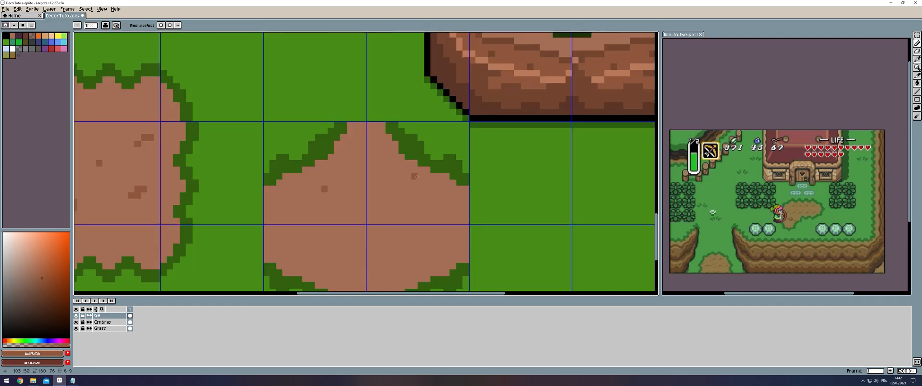
{"action": "key", "text": "ctrl+s"}
Start a PNG export of the sprite sheet and try to add a new folder inside Zelda-Like2D
{"action": "scroll", "coordinate": [267, 233], "scroll_direction": "down", "scroll_amount": 5}
{"action": "left_click_drag", "start_coordinate": [265, 232], "coordinate": [288, 194]}
{"action": "left_click_drag", "start_coordinate": [280, 77], "coordinate": [411, 162]}
{"action": "scroll", "coordinate": [351, 153], "scroll_direction": "down", "scroll_amount": 1}
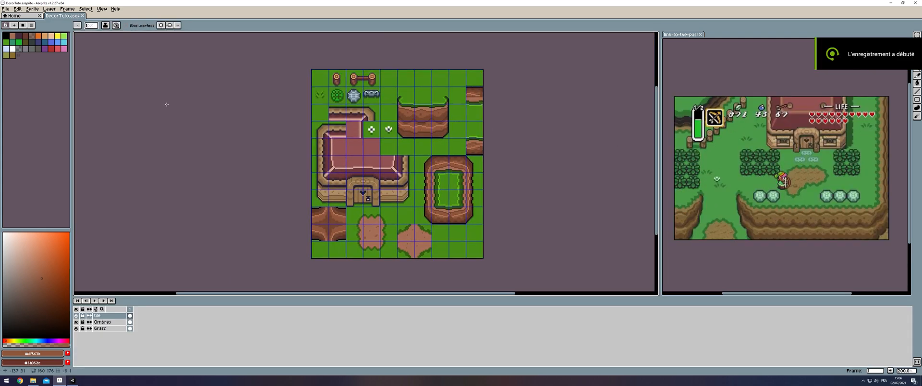
{"action": "scroll", "coordinate": [354, 141], "scroll_direction": "right", "scroll_amount": 1}
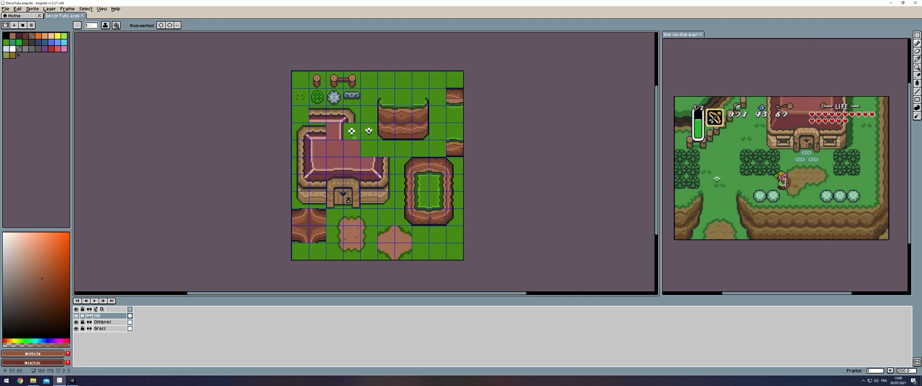
{"action": "left_click", "coordinate": [6, 8]}
{"action": "left_click", "coordinate": [19, 40]}
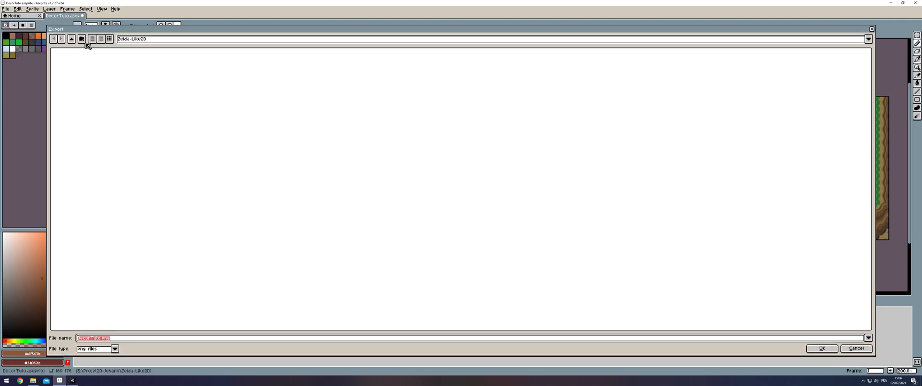
{"action": "left_click", "coordinate": [82, 39]}
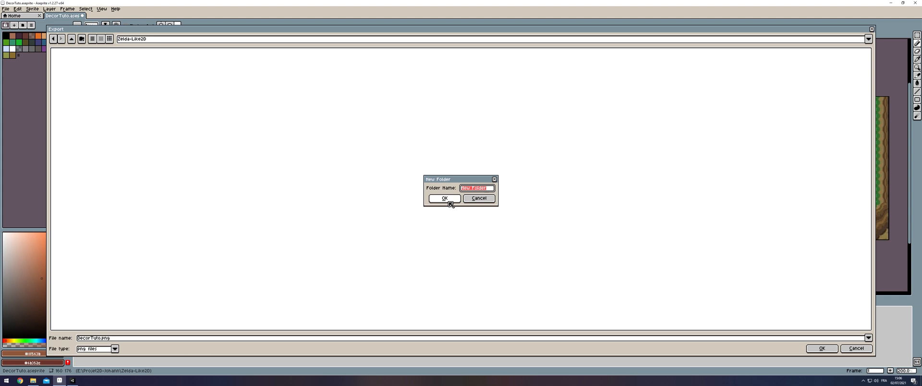
{"action": "left_click", "coordinate": [445, 198]}
Switch to Unity and create a folder named Sprites in the project's Assets
{"action": "key", "text": "alt+Tab"}
{"action": "left_click", "coordinate": [712, 39]}
{"action": "right_click", "coordinate": [668, 53]}
{"action": "mouse_move", "coordinate": [682, 57]}
{"action": "left_click", "coordinate": [753, 57]}
{"action": "type", "text": "Sprites"}
{"action": "key", "text": "Return"}
Create a folder named Decor inside Sprites and show it in the file explorer
{"action": "double_click", "coordinate": [712, 43]}
{"action": "right_click", "coordinate": [719, 61]}
{"action": "mouse_move", "coordinate": [731, 65]}
{"action": "left_click", "coordinate": [807, 65]}
{"action": "type", "text": "Decor"}
{"action": "key", "text": "Return"}
{"action": "double_click", "coordinate": [712, 38]}
{"action": "right_click", "coordinate": [722, 66]}
{"action": "left_click", "coordinate": [744, 75]}
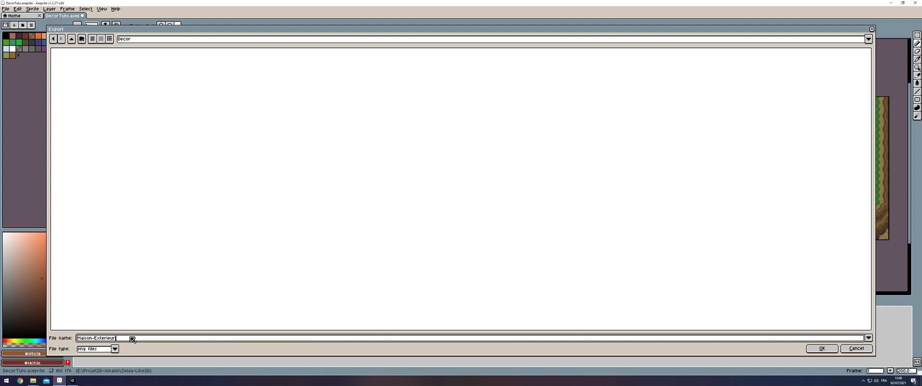
Export the sheet as the PNG Maison-Exterieur into the Decor folder and select the imported texture in Unity
{"action": "left_click", "coordinate": [821, 348]}
{"action": "left_click", "coordinate": [250, 162]}
{"action": "left_click", "coordinate": [72, 381]}
{"action": "left_click", "coordinate": [715, 40]}
{"action": "left_click_drag", "start_coordinate": [462, 103], "coordinate": [429, 107]}
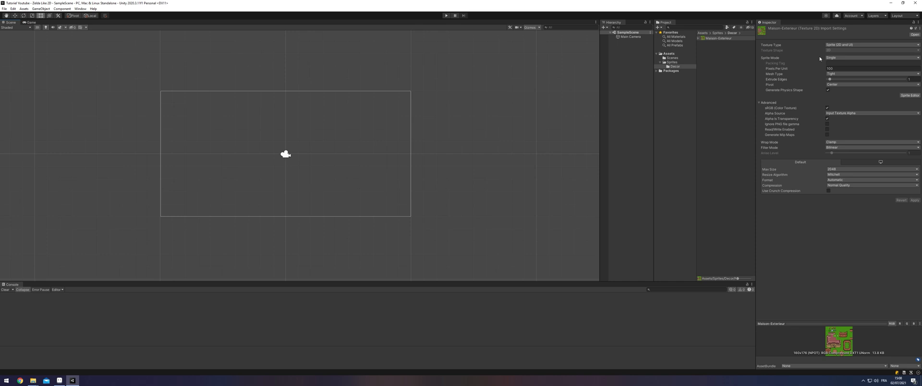
Set the texture's sprite mode to Multiple, pixels per unit to 16, filter mode to Point (no filter) and compression to None
{"action": "left_click", "coordinate": [912, 56]}
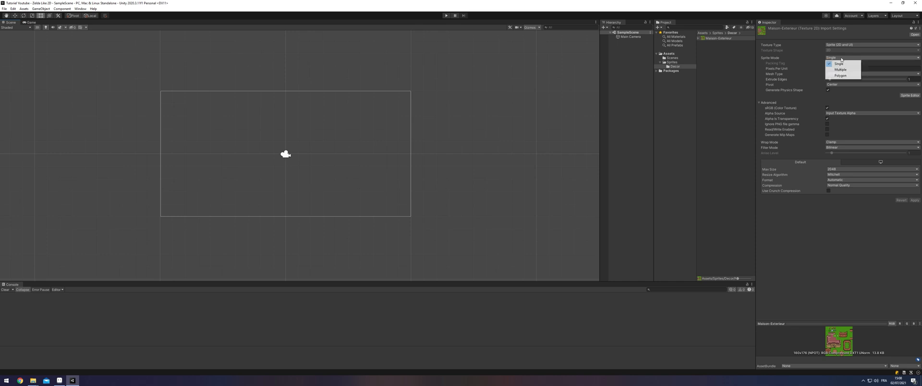
{"action": "left_click", "coordinate": [842, 67]}
{"action": "left_click", "coordinate": [843, 69]}
{"action": "left_click", "coordinate": [842, 109]}
{"action": "left_click", "coordinate": [843, 137]}
{"action": "left_click", "coordinate": [846, 230]}
{"action": "left_click", "coordinate": [846, 142]}
{"action": "left_click", "coordinate": [840, 145]}
{"action": "left_click", "coordinate": [846, 180]}
{"action": "left_click", "coordinate": [841, 186]}
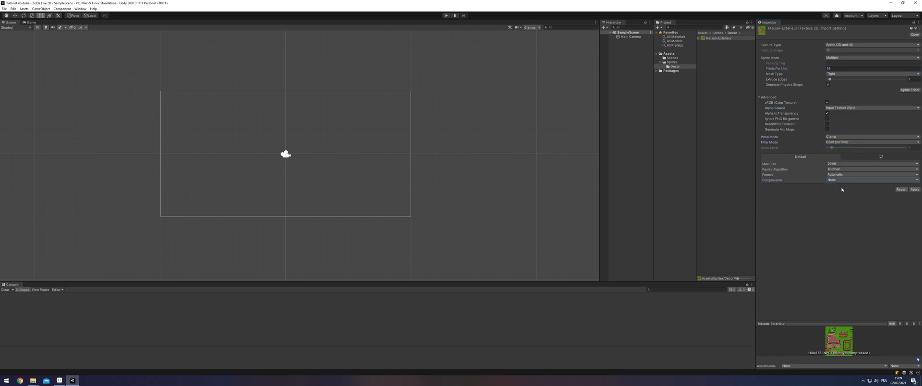
Slice the Maison-Exterieur texture by cell size into a 16 x 16 pixel grid, apply the slicing and close the Sprite Editor
{"action": "left_click", "coordinate": [909, 90]}
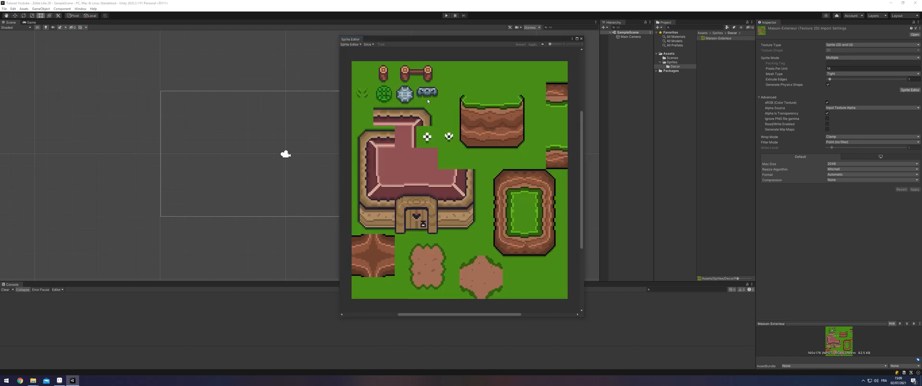
{"action": "left_click", "coordinate": [369, 44]}
{"action": "left_click", "coordinate": [419, 49]}
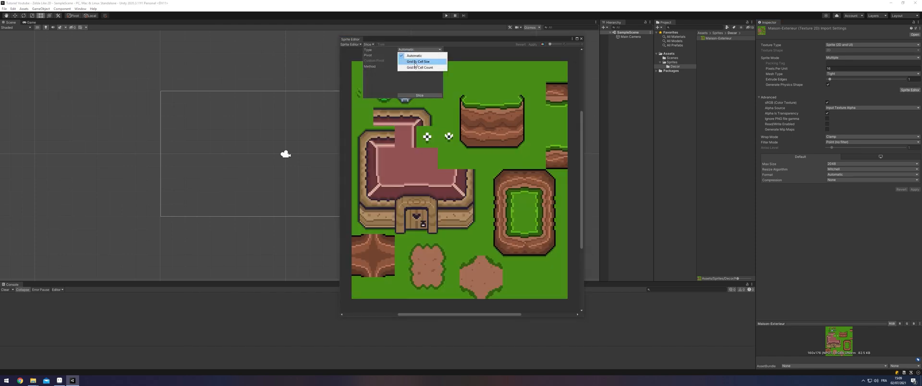
{"action": "left_click", "coordinate": [416, 61]}
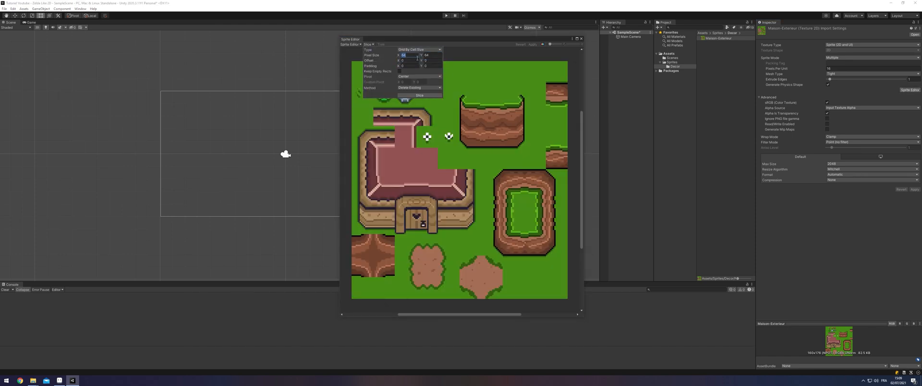
{"action": "left_click", "coordinate": [416, 97]}
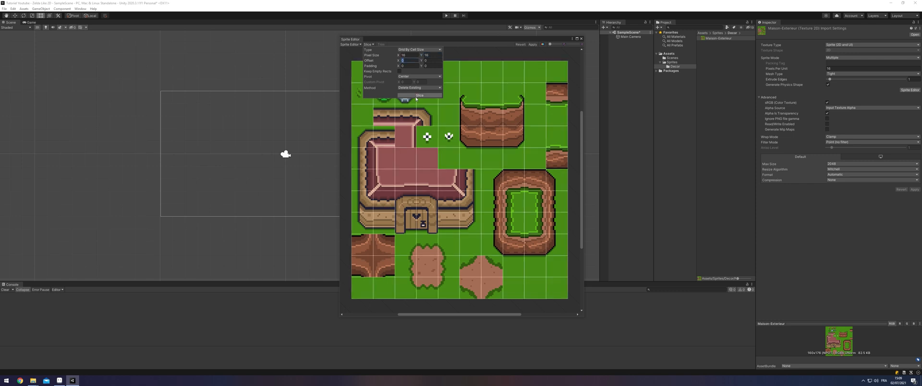
{"action": "left_click", "coordinate": [534, 45]}
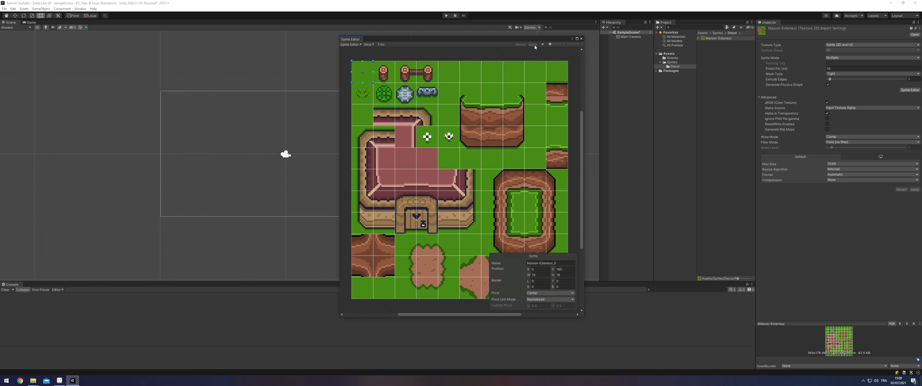
{"action": "left_click", "coordinate": [581, 39]}
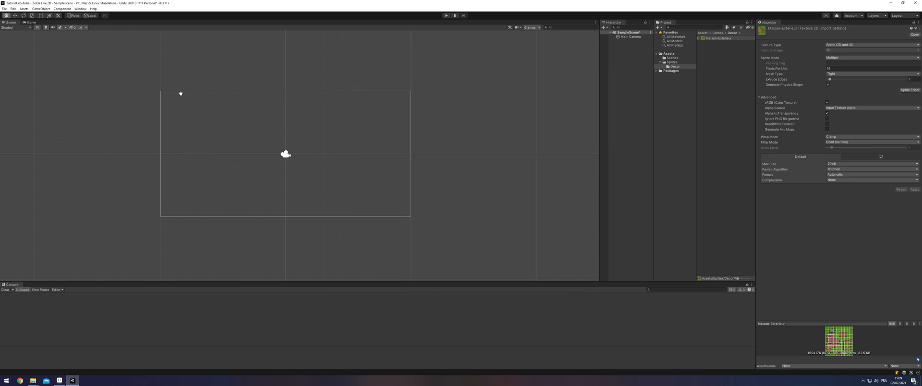
{"action": "left_click", "coordinate": [699, 38]}
{"action": "left_click", "coordinate": [701, 38]}
{"action": "left_click", "coordinate": [665, 62]}
{"action": "left_click", "coordinate": [660, 63]}
{"action": "left_click_drag", "start_coordinate": [576, 104], "coordinate": [525, 122]}
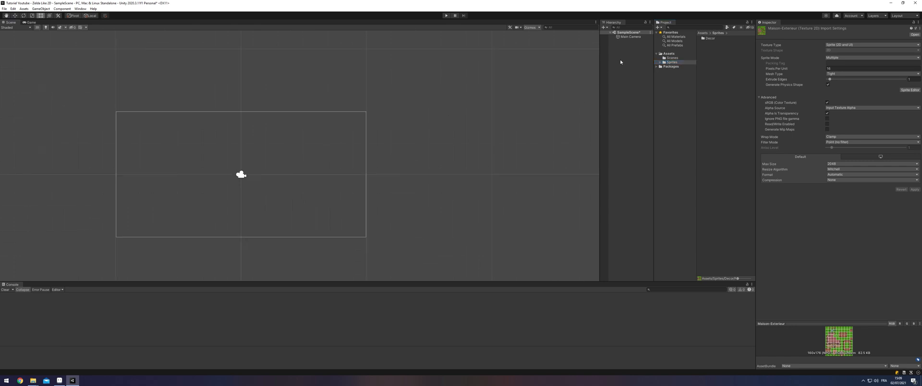
Add a rectangular tilemap to the scene and name it Ground
{"action": "right_click", "coordinate": [623, 58]}
{"action": "left_click", "coordinate": [524, 87]}
{"action": "left_click_drag", "start_coordinate": [290, 124], "coordinate": [336, 112]}
{"action": "right_click", "coordinate": [624, 72]}
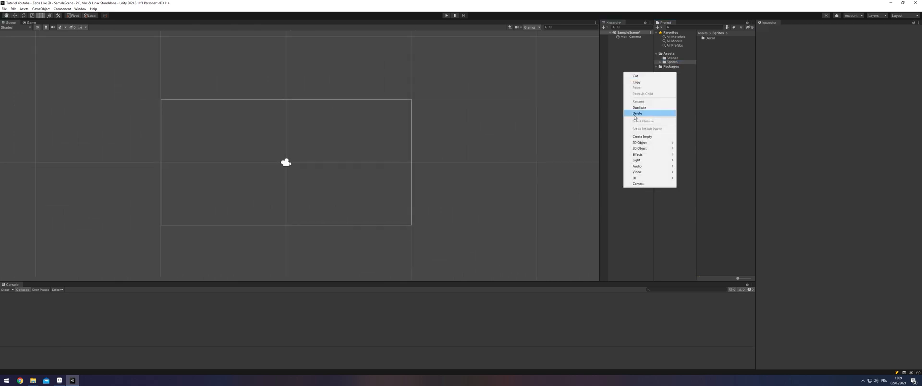
{"action": "mouse_move", "coordinate": [646, 139]}
{"action": "mouse_move", "coordinate": [699, 156]}
{"action": "left_click", "coordinate": [760, 156]}
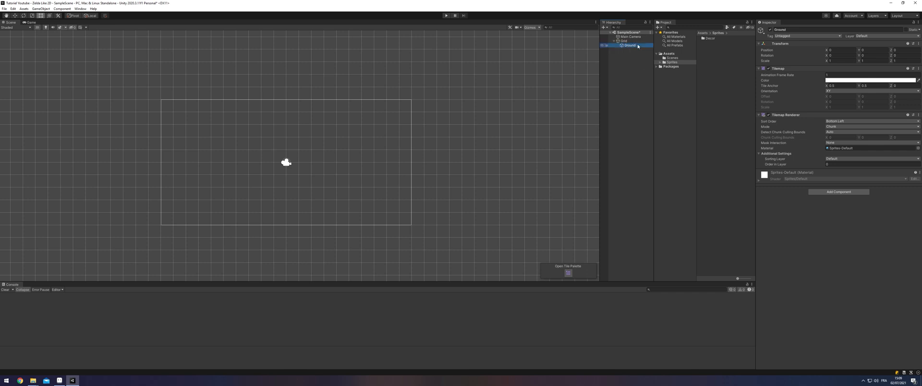
Open the Tile Palette window and dock it beside the Inspector
{"action": "left_click", "coordinate": [93, 9]}
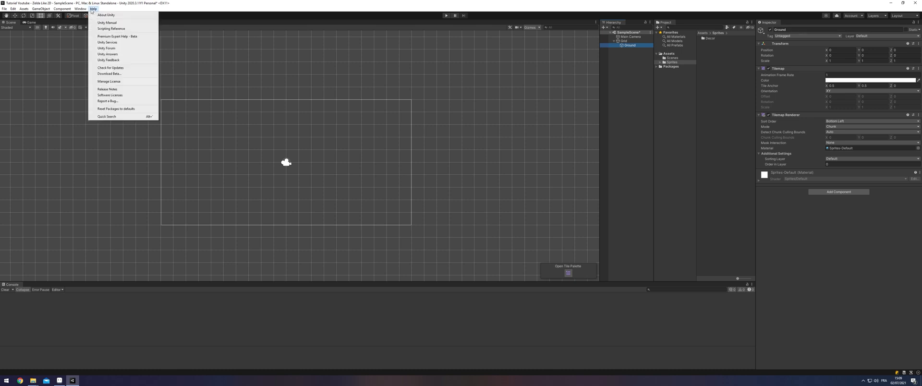
{"action": "mouse_move", "coordinate": [106, 117]}
{"action": "left_click", "coordinate": [160, 122]}
{"action": "left_click_drag", "start_coordinate": [178, 126], "coordinate": [791, 24]}
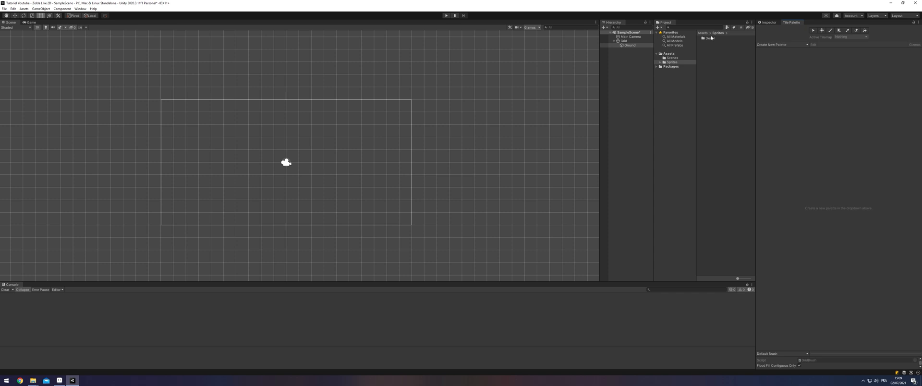
Create a new tile palette and generate its tiles from the Maison-Exterieur texture into the Exterior_House folder under Tiles
{"action": "left_click", "coordinate": [671, 66]}
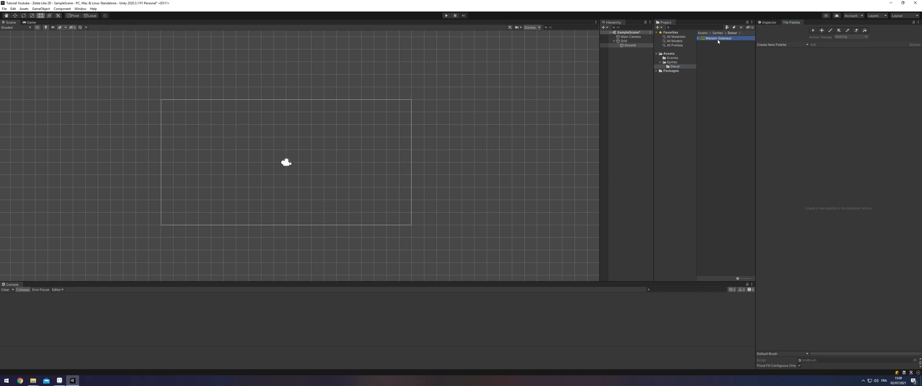
{"action": "left_click", "coordinate": [797, 44]}
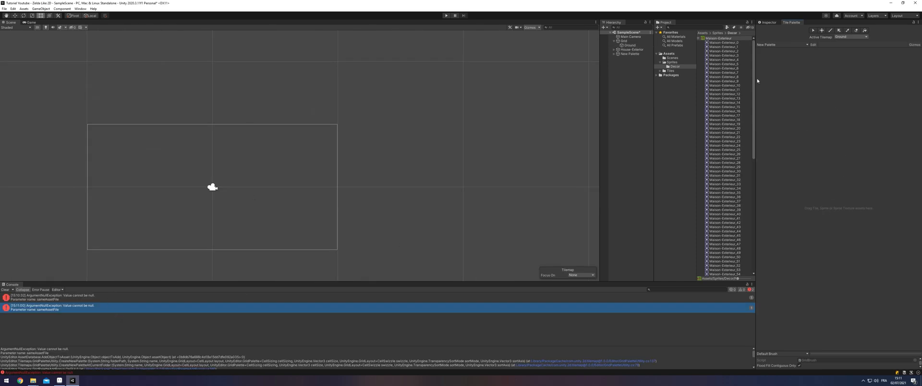
{"action": "left_click_drag", "start_coordinate": [726, 42], "coordinate": [791, 80]}
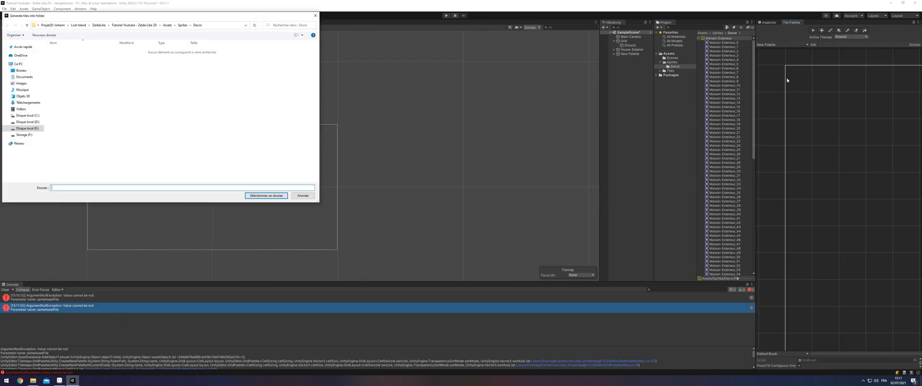
{"action": "left_click", "coordinate": [168, 26]}
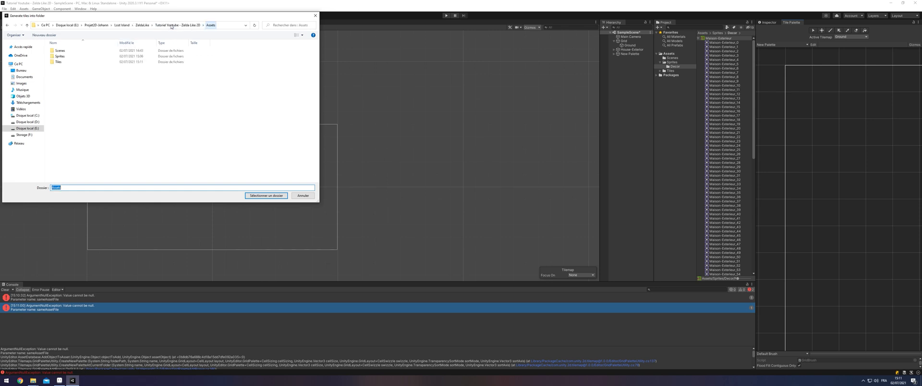
{"action": "double_click", "coordinate": [65, 63]}
{"action": "double_click", "coordinate": [66, 51]}
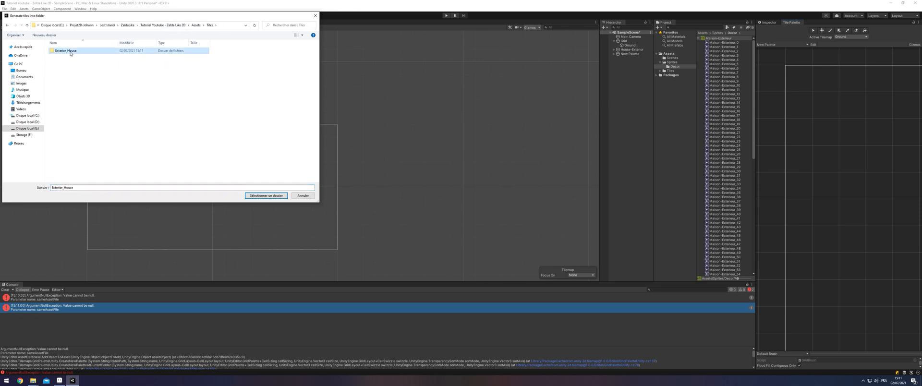
{"action": "left_click", "coordinate": [266, 196]}
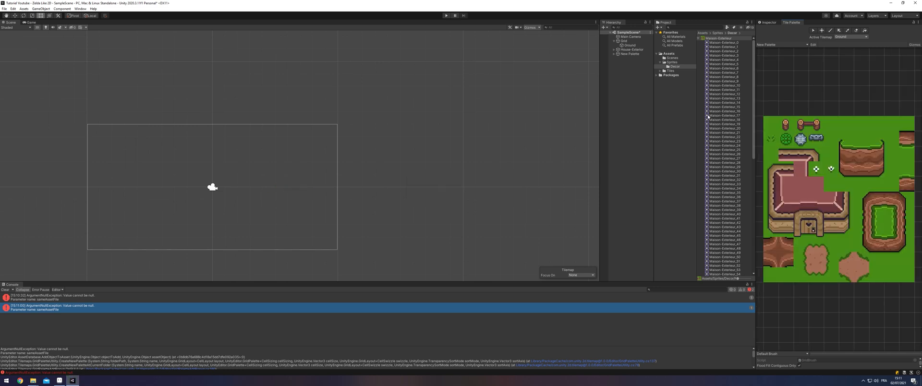
Collapse the Maison-Exterieur sprite list and pick the plain grass tile in the palette
{"action": "left_click", "coordinate": [699, 39]}
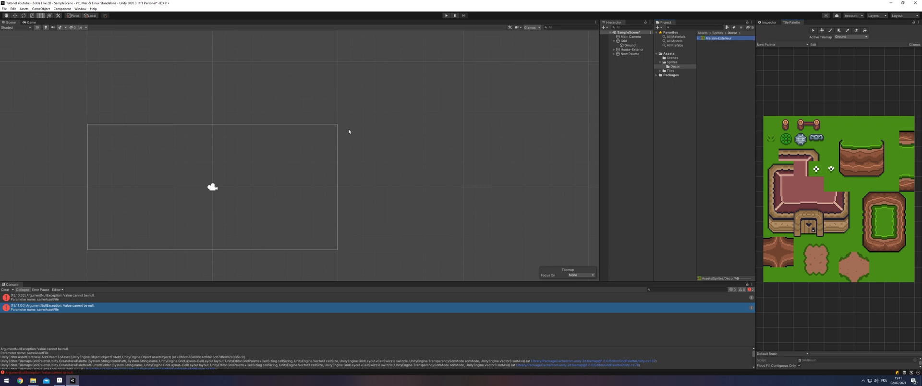
{"action": "left_click_drag", "start_coordinate": [244, 150], "coordinate": [350, 107]}
{"action": "left_click", "coordinate": [771, 125]}
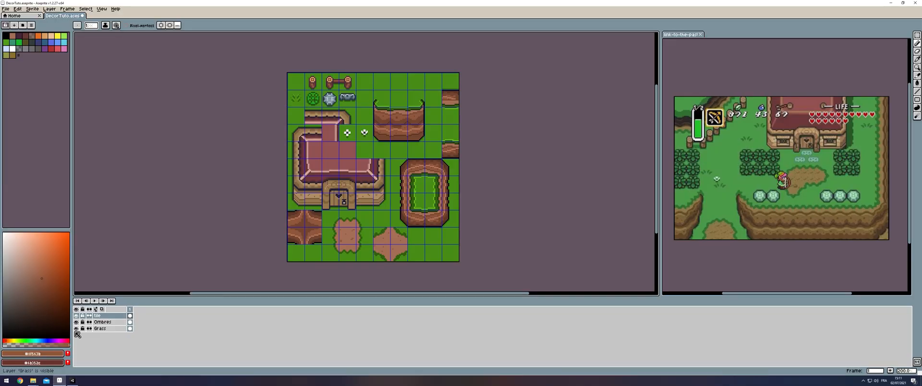
In Aseprite, copy one grass tile from the Grass layer, hide that layer and try pasting the tile onto the decor layer
{"action": "left_click", "coordinate": [75, 328]}
{"action": "left_click", "coordinate": [75, 329]}
{"action": "scroll", "coordinate": [418, 192], "scroll_direction": "up", "scroll_amount": 2}
{"action": "left_click", "coordinate": [917, 36]}
{"action": "left_click", "coordinate": [107, 329]}
{"action": "left_click", "coordinate": [101, 315]}
{"action": "left_click", "coordinate": [76, 329], "text": "alt"}
{"action": "left_click", "coordinate": [76, 329], "text": "alt"}
{"action": "left_click", "coordinate": [76, 329]}
{"action": "key", "text": "ctrl+v"}
{"action": "key", "text": "ctrl+z"}
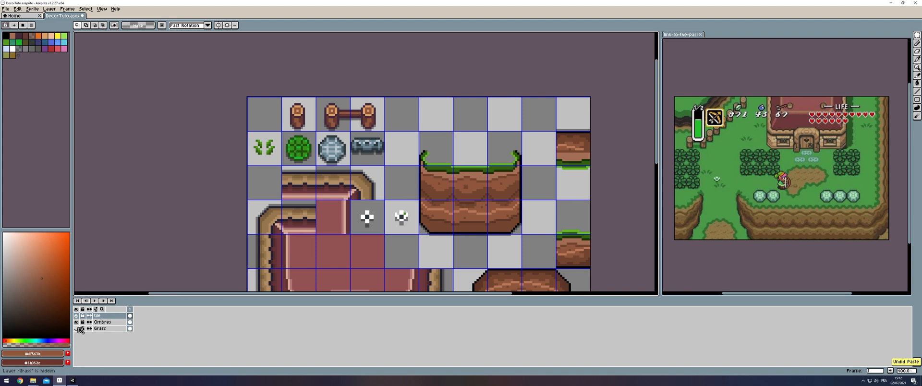
Paste the grass tile into the empty top-left cell of the decor layer and leave the Grass layer hidden
{"action": "left_click", "coordinate": [77, 329]}
{"action": "key", "text": "ctrl+v"}
{"action": "left_click", "coordinate": [76, 328]}
{"action": "scroll", "coordinate": [206, 121], "scroll_direction": "down", "scroll_amount": 2}
{"action": "left_click", "coordinate": [206, 121]}
Re-export the sheet with its transparent background over Maison-Exterieur and switch to Unity
{"action": "left_click", "coordinate": [6, 9]}
{"action": "left_click", "coordinate": [21, 49]}
{"action": "left_click", "coordinate": [251, 161]}
{"action": "left_click", "coordinate": [73, 381]}
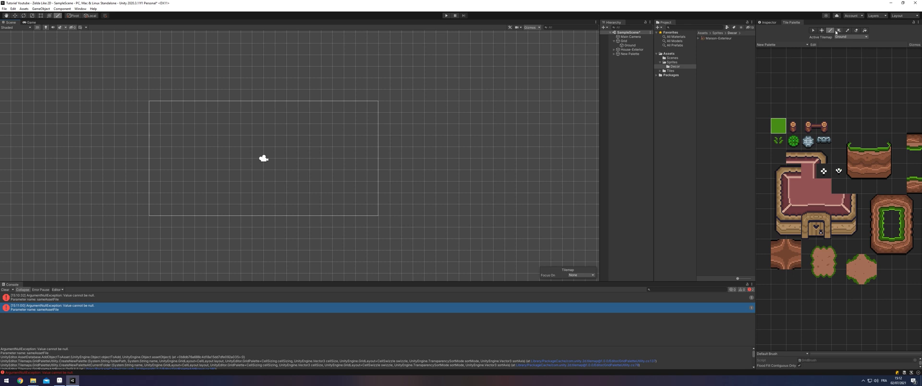
Fill a rectangle of grass tiles on the Ground tilemap that covers the whole camera frame and slightly beyond
{"action": "left_click", "coordinate": [839, 30]}
{"action": "left_click_drag", "start_coordinate": [143, 85], "coordinate": [396, 233]}
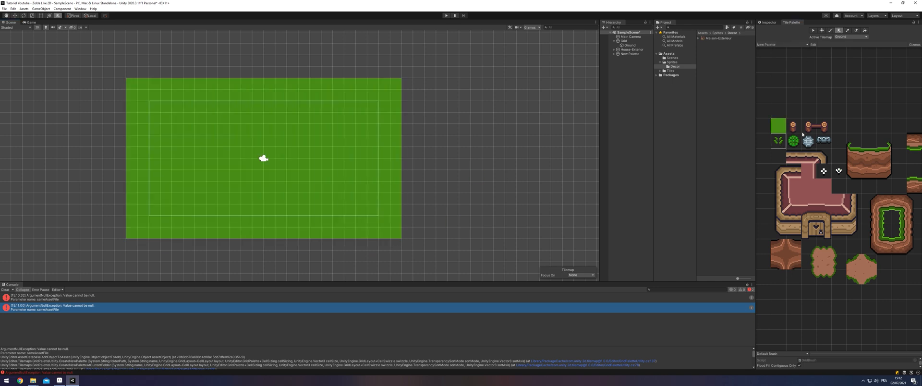
Add a rectangular tilemap named House under the Grid object
{"action": "right_click", "coordinate": [624, 41]}
{"action": "mouse_move", "coordinate": [646, 119]}
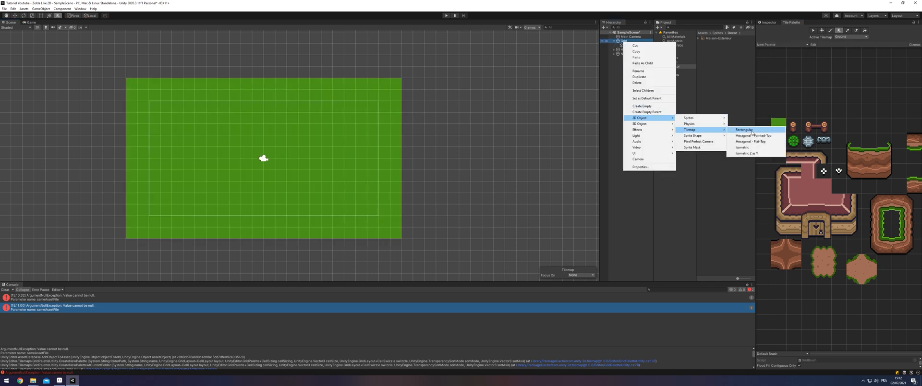
{"action": "left_click", "coordinate": [697, 128]}
{"action": "type", "text": "House"}
{"action": "key", "text": "Return"}
Make House the active tilemap and delete the two leftover palette objects from the scene hierarchy
{"action": "left_click_drag", "start_coordinate": [774, 165], "coordinate": [799, 237]}
{"action": "left_click", "coordinate": [851, 37]}
{"action": "left_click", "coordinate": [842, 46]}
{"action": "left_click", "coordinate": [630, 58]}
{"action": "key", "text": "Delete"}
{"action": "left_click", "coordinate": [850, 37]}
{"action": "left_click", "coordinate": [842, 51]}
{"action": "left_click", "coordinate": [630, 58]}
{"action": "key", "text": "Delete"}
{"action": "left_click", "coordinate": [630, 54]}
{"action": "key", "text": "Delete"}
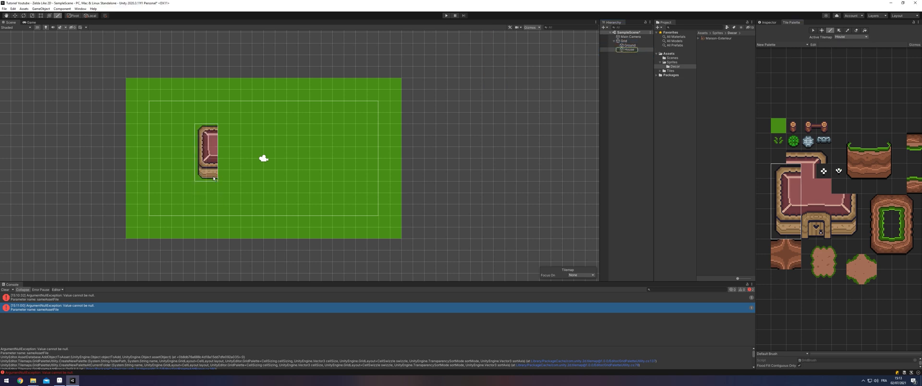
Paint the complete house on the House tilemap in the upper right part of the grass, filling in its roof, corners and walls from the palette pieces
{"action": "mouse_move", "coordinate": [781, 173]}
{"action": "left_mouse_down"}
{"action": "mouse_move", "coordinate": [822, 218]}
{"action": "mouse_move", "coordinate": [855, 231]}
{"action": "left_mouse_up"}
{"action": "left_click_drag", "start_coordinate": [798, 157], "coordinate": [824, 157]}
{"action": "left_click", "coordinate": [839, 201]}
{"action": "left_click", "coordinate": [809, 171]}
{"action": "left_click", "coordinate": [326, 107]}
{"action": "left_click", "coordinate": [794, 156]}
{"action": "left_click", "coordinate": [303, 96]}
{"action": "left_click", "coordinate": [854, 202]}
{"action": "left_click_drag", "start_coordinate": [328, 143], "coordinate": [383, 154]}
{"action": "scroll", "coordinate": [319, 175], "scroll_direction": "up", "scroll_amount": 2}
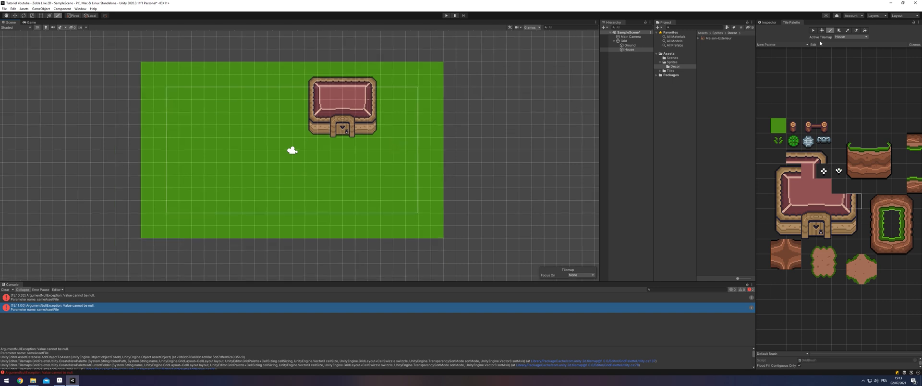
Add a rectangular tilemap named Mountain under the Grid, place it above House in the hierarchy and make it the active tilemap
{"action": "right_click", "coordinate": [624, 41]}
{"action": "mouse_move", "coordinate": [639, 105]}
{"action": "mouse_move", "coordinate": [697, 127]}
{"action": "left_click", "coordinate": [750, 126]}
{"action": "left_click_drag", "start_coordinate": [630, 53], "coordinate": [638, 48]}
{"action": "left_click_drag", "start_coordinate": [865, 139], "coordinate": [870, 199]}
{"action": "left_click", "coordinate": [848, 38]}
{"action": "left_click", "coordinate": [848, 47]}
Paint a horizontal cliff wall on the grass below the house and close its right side with the cliff's end tiles
{"action": "left_click_drag", "start_coordinate": [311, 197], "coordinate": [412, 196]}
{"action": "mouse_move", "coordinate": [884, 141]}
{"action": "left_mouse_down"}
{"action": "mouse_move", "coordinate": [885, 172]}
{"action": "mouse_move", "coordinate": [880, 154]}
{"action": "left_mouse_up"}
{"action": "left_click", "coordinate": [412, 183]}
{"action": "mouse_move", "coordinate": [890, 225]}
{"action": "left_mouse_down"}
{"action": "mouse_move", "coordinate": [898, 251]}
{"action": "mouse_move", "coordinate": [905, 241]}
{"action": "left_mouse_up"}
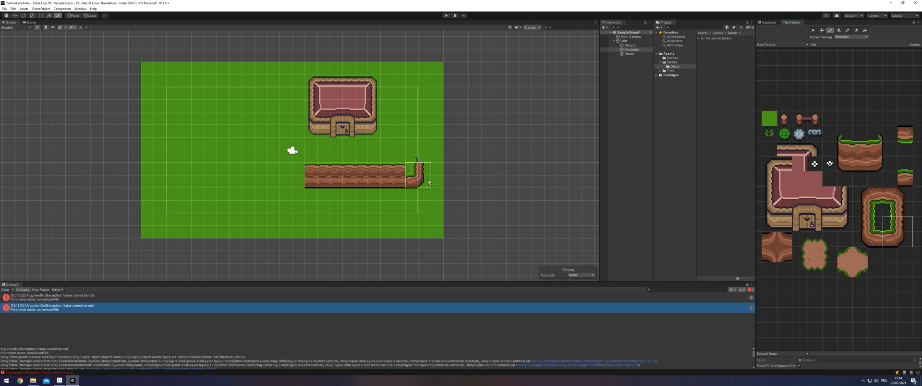
{"action": "left_click_drag", "start_coordinate": [901, 216], "coordinate": [902, 216]}
{"action": "left_click", "coordinate": [892, 211]}
{"action": "left_click", "coordinate": [891, 225]}
{"action": "mouse_move", "coordinate": [874, 155]}
{"action": "left_mouse_down"}
{"action": "mouse_move", "coordinate": [843, 148]}
{"action": "mouse_move", "coordinate": [875, 171]}
{"action": "left_mouse_up"}
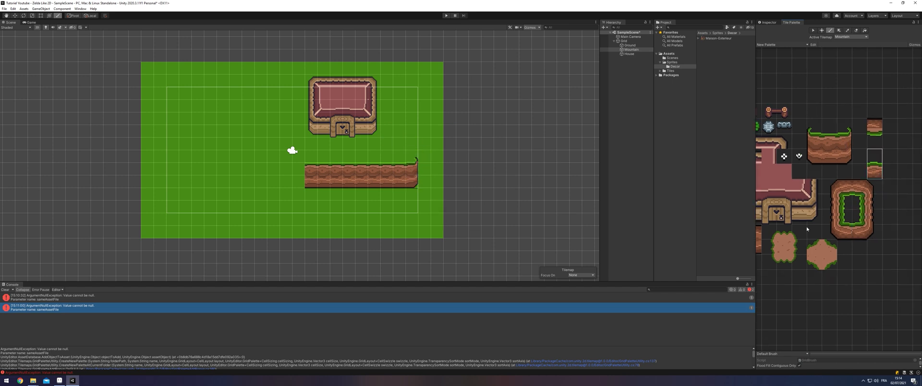
Close the left side of the cliff wall with the matching left end tiles
{"action": "left_click_drag", "start_coordinate": [807, 229], "coordinate": [876, 222]}
{"action": "left_click", "coordinate": [858, 242]}
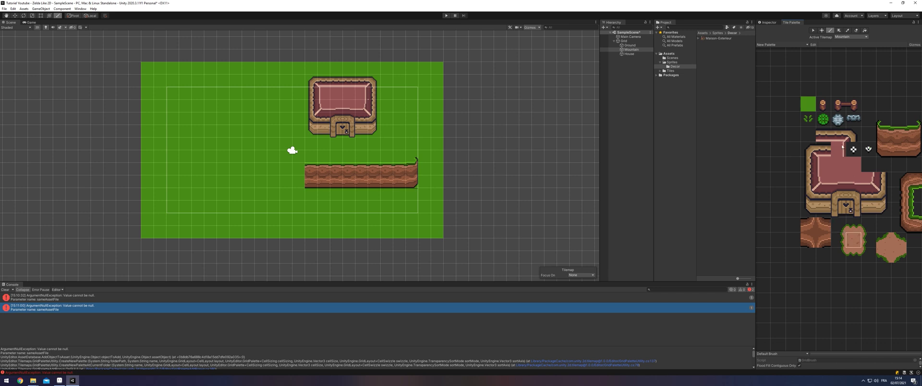
{"action": "left_click_drag", "start_coordinate": [885, 118], "coordinate": [885, 149]}
{"action": "left_click", "coordinate": [299, 181]}
{"action": "left_click_drag", "start_coordinate": [909, 187], "coordinate": [806, 204]}
{"action": "left_click", "coordinate": [826, 212]}
{"action": "left_click", "coordinate": [812, 212]}
Switch to Aseprite and copy the right vertical edge of the mountain ring into the empty top row above the cliff block
{"action": "left_click", "coordinate": [59, 381]}
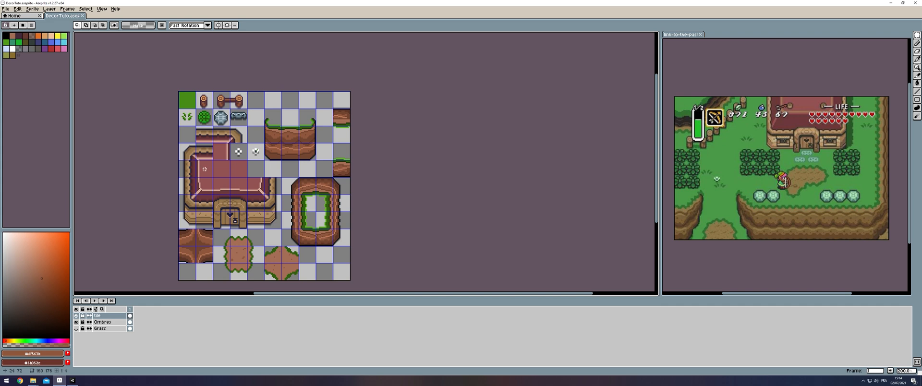
{"action": "scroll", "coordinate": [350, 168], "scroll_direction": "up", "scroll_amount": 2}
{"action": "left_click_drag", "start_coordinate": [313, 211], "coordinate": [356, 208]}
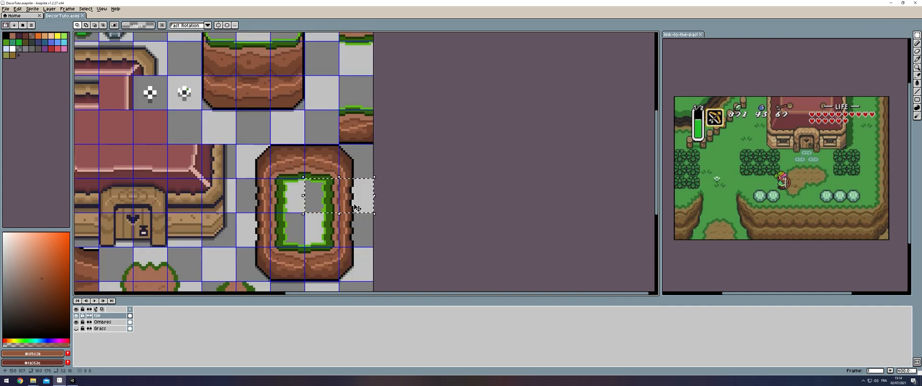
{"action": "key", "text": "ctrl+c"}
{"action": "key", "text": "ctrl+v"}
{"action": "scroll", "coordinate": [356, 208], "scroll_direction": "up", "scroll_amount": 1}
{"action": "left_click_drag", "start_coordinate": [404, 243], "coordinate": [399, 35]}
{"action": "left_click_drag", "start_coordinate": [298, 122], "coordinate": [335, 235]}
{"action": "mouse_move", "coordinate": [420, 129]}
{"action": "left_mouse_down"}
{"action": "mouse_move", "coordinate": [334, 87]}
{"action": "mouse_move", "coordinate": [243, 70]}
{"action": "left_mouse_up"}
{"action": "left_click", "coordinate": [434, 93]}
Clean up the pixels of the pasted vertical cliff edge with the Pencil and Eraser tools
{"action": "scroll", "coordinate": [314, 67], "scroll_direction": "up", "scroll_amount": 4}
{"action": "key", "text": "b"}
{"action": "left_click", "coordinate": [318, 72], "text": "alt"}
{"action": "left_click", "coordinate": [312, 78], "text": "alt"}
{"action": "key", "text": "e"}
{"action": "scroll", "coordinate": [335, 84], "scroll_direction": "down", "scroll_amount": 5}
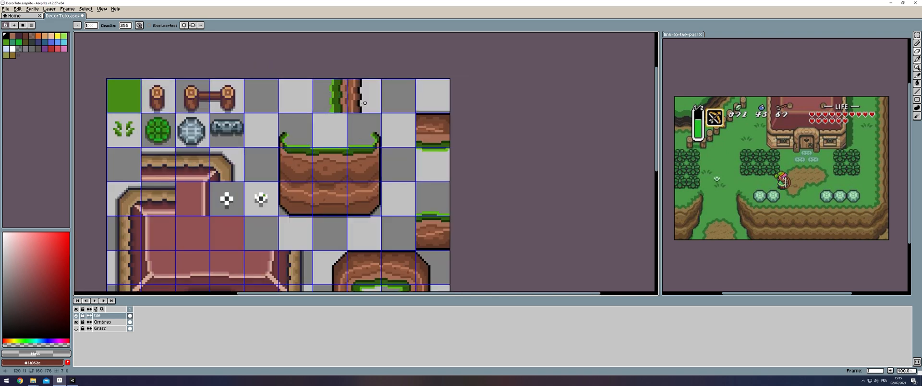
Place a mirrored copy of the vertical cliff edge in the free top-row cells on its left side
{"action": "key", "text": "m"}
{"action": "left_click_drag", "start_coordinate": [325, 94], "coordinate": [365, 105]}
{"action": "key", "text": "ctrl+c"}
{"action": "key", "text": "ctrl+v"}
{"action": "key", "text": "shift+Left"}
{"action": "key", "text": "shift+Left"}
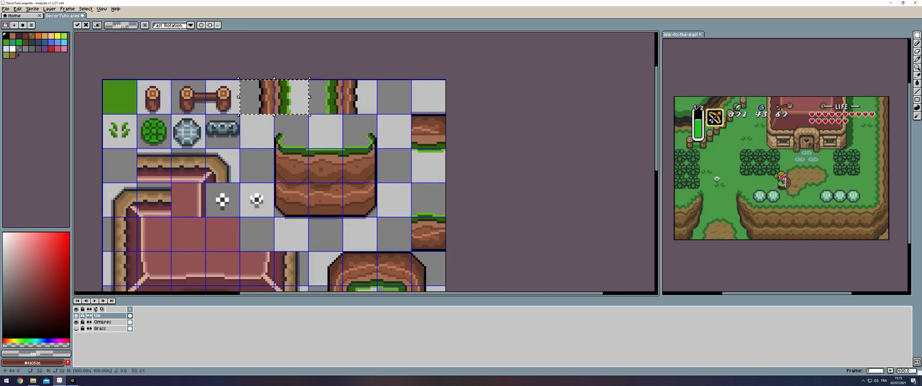
{"action": "key", "text": "Return"}
Save the sprite sheet, re-export it over the existing image and return to Unity
{"action": "scroll", "coordinate": [366, 104], "scroll_direction": "down", "scroll_amount": 2}
{"action": "key", "text": "ctrl+s"}
{"action": "key", "text": "ctrl+shift+e"}
{"action": "key", "text": "Return"}
{"action": "key", "text": "alt+Tab"}
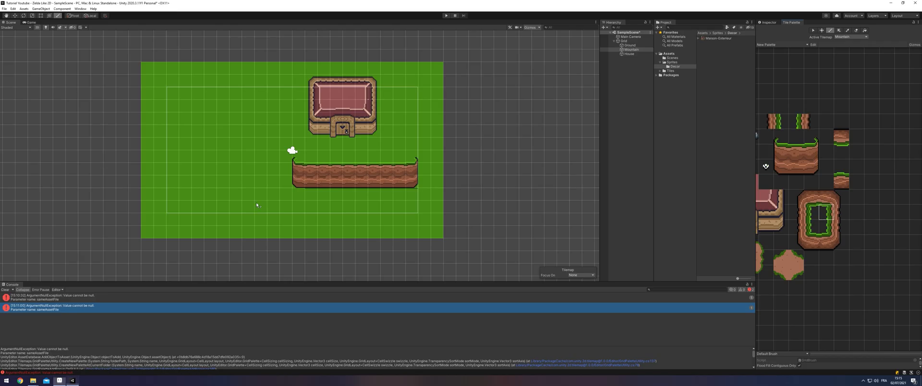
Shrink the console area and place a vertical cliff-edge tile above the right end of the cliff wall
{"action": "left_click_drag", "start_coordinate": [749, 306], "coordinate": [329, 336]}
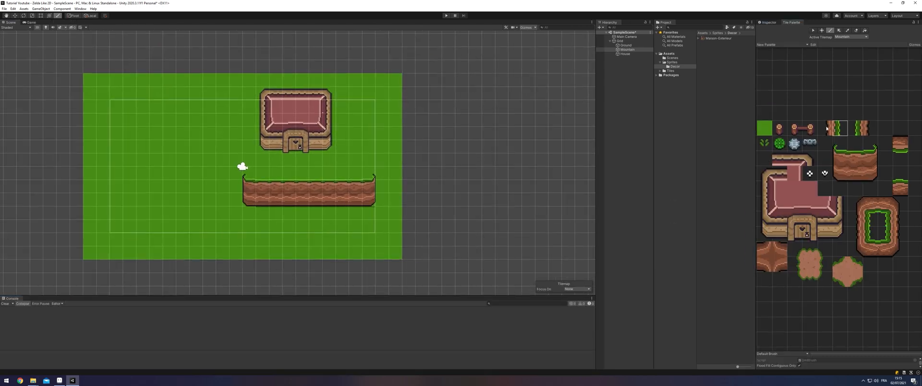
{"action": "left_click", "coordinate": [376, 160]}
{"action": "key", "text": "i"}
Rebuild the cliff wall's right end with the mountain ring's corner tiles and replace the old end piece with plain wall
{"action": "mouse_move", "coordinate": [896, 240]}
{"action": "left_mouse_down"}
{"action": "mouse_move", "coordinate": [896, 251]}
{"action": "mouse_move", "coordinate": [900, 234]}
{"action": "left_mouse_up"}
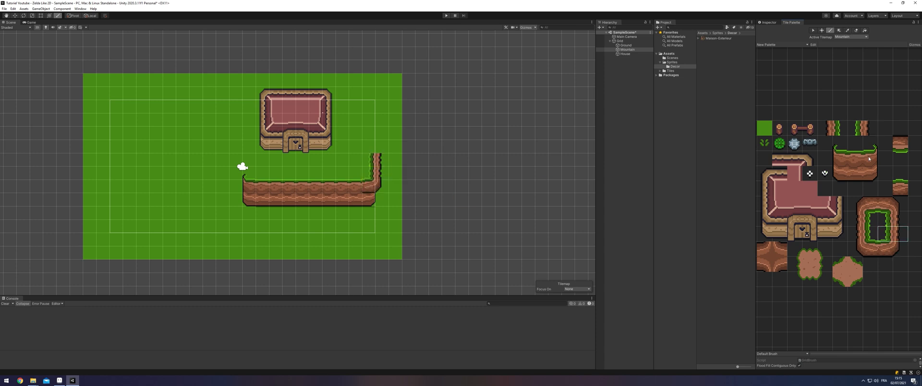
{"action": "scroll", "coordinate": [371, 193], "scroll_direction": "up", "scroll_amount": 2}
{"action": "left_click", "coordinate": [896, 236]}
{"action": "left_click", "coordinate": [383, 182]}
{"action": "left_click", "coordinate": [898, 249]}
{"action": "left_click", "coordinate": [383, 201]}
{"action": "left_click", "coordinate": [886, 249]}
{"action": "left_click", "coordinate": [872, 179]}
{"action": "left_click", "coordinate": [857, 179]}
{"action": "left_click", "coordinate": [363, 201]}
{"action": "left_click_drag", "start_coordinate": [431, 143], "coordinate": [436, 181]}
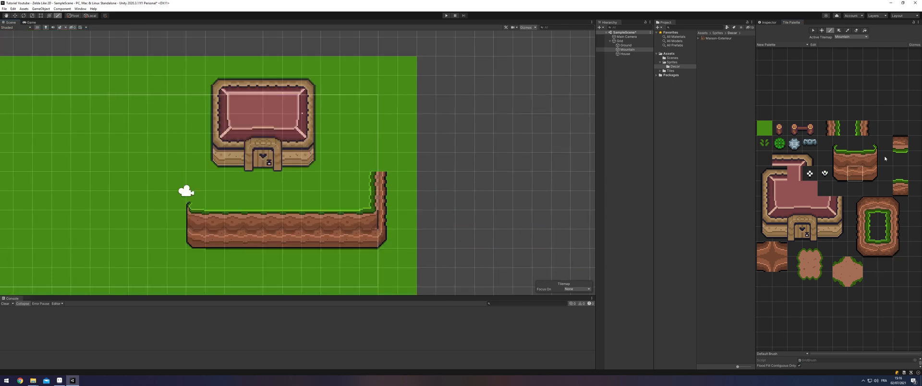
Extend the vertical cliff edge from the wall's right corner up to the top of the grass
{"action": "left_click_drag", "start_coordinate": [856, 129], "coordinate": [869, 128]}
{"action": "left_click_drag", "start_coordinate": [385, 162], "coordinate": [385, 65]}
{"action": "mouse_move", "coordinate": [407, 185]}
{"action": "left_mouse_down"}
{"action": "mouse_move", "coordinate": [551, 163]}
{"action": "mouse_move", "coordinate": [497, 183]}
{"action": "left_mouse_up"}
{"action": "scroll", "coordinate": [551, 163], "scroll_direction": "down", "scroll_amount": 5}
{"action": "scroll", "coordinate": [427, 226], "scroll_direction": "up", "scroll_amount": 3}
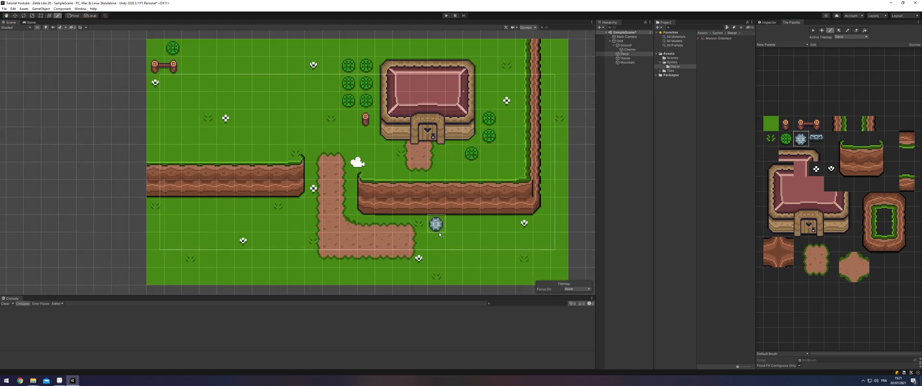
Place grey stones on the Deco tilemap just below the right and left cliff walls
{"action": "left_click", "coordinate": [453, 224]}
{"action": "left_click", "coordinate": [471, 241]}
{"action": "left_click", "coordinate": [243, 207]}
{"action": "left_click", "coordinate": [225, 206]}
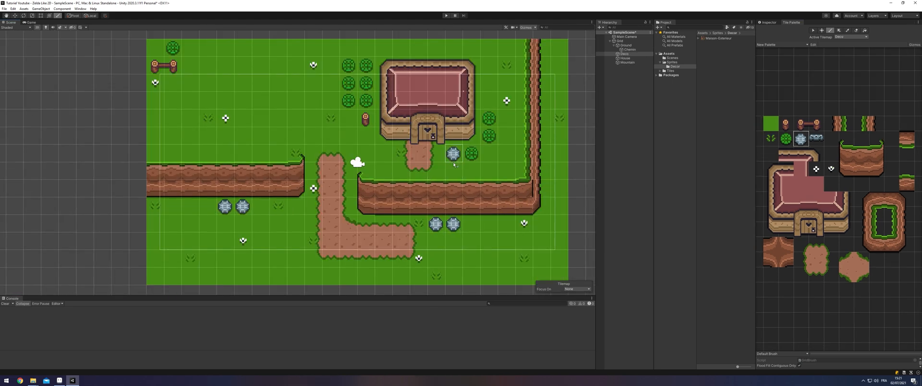
Place more grey stones on the grass between the house roof and the vertical cliff, undoing the one next to the roof
{"action": "left_click", "coordinate": [489, 65]}
{"action": "left_click", "coordinate": [488, 48]}
{"action": "left_click", "coordinate": [472, 48]}
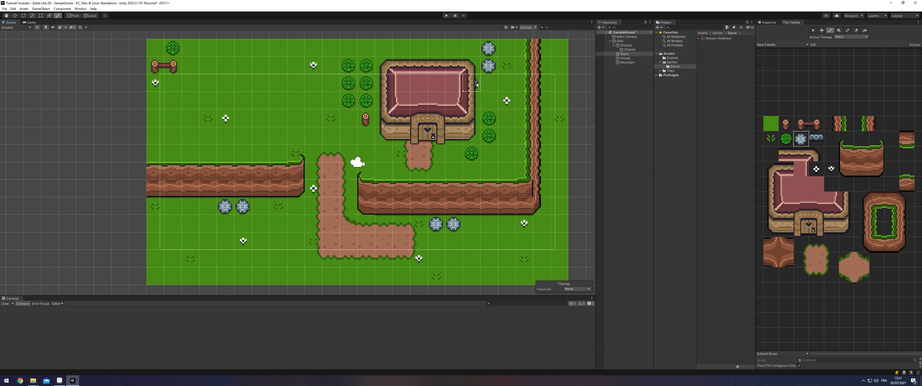
{"action": "key", "text": "ctrl+z"}
{"action": "left_click", "coordinate": [506, 48]}
Run the scene in play mode to check the finished map
{"action": "scroll", "coordinate": [383, 64], "scroll_direction": "down", "scroll_amount": 7}
{"action": "scroll", "coordinate": [461, 144], "scroll_direction": "up", "scroll_amount": 10}
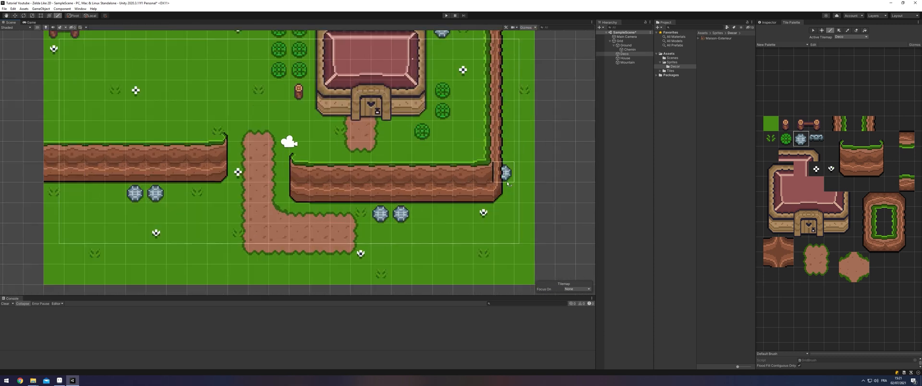
{"action": "left_click_drag", "start_coordinate": [408, 144], "coordinate": [463, 186]}
{"action": "left_click", "coordinate": [446, 15]}
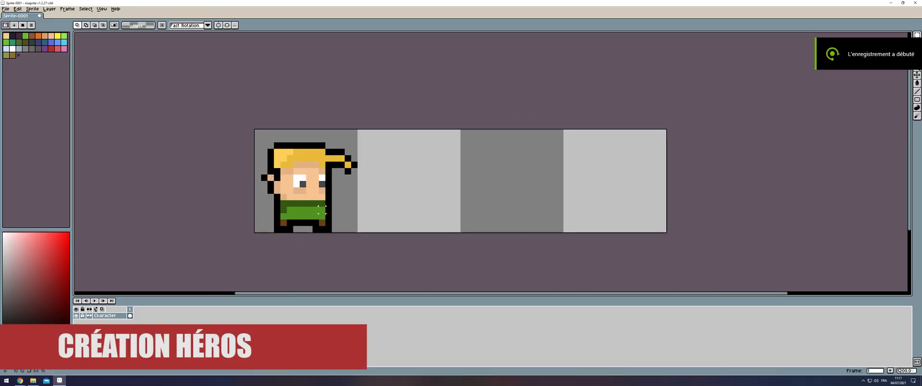
{"action": "scroll", "coordinate": [315, 213], "scroll_direction": "up", "scroll_amount": 1}
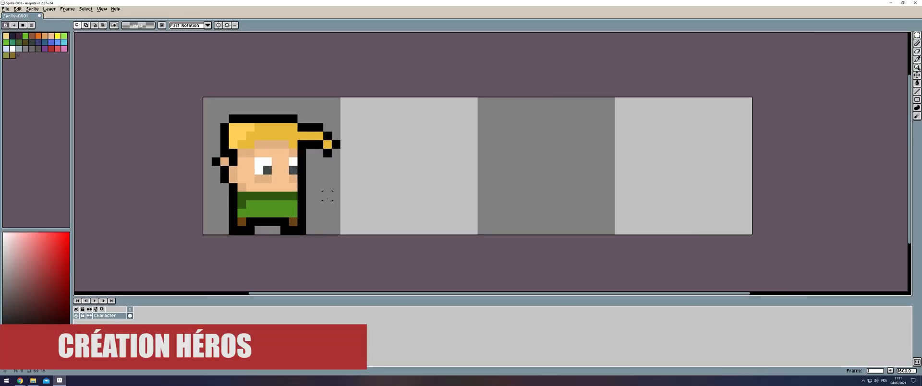
Add a new empty frame and turn on onion skinning to see the old hero sprite through it
{"action": "left_click_drag", "start_coordinate": [328, 187], "coordinate": [328, 201]}
{"action": "key", "text": "b"}
{"action": "key", "text": "alt+b"}
{"action": "key", "text": "F3"}
Trace the hero's black outline around the hair, ponytail, ear and body over the onion-skinned sprite
{"action": "mouse_move", "coordinate": [234, 132]}
{"action": "left_mouse_down"}
{"action": "mouse_move", "coordinate": [293, 134]}
{"action": "mouse_move", "coordinate": [336, 160]}
{"action": "mouse_move", "coordinate": [302, 157]}
{"action": "left_mouse_up"}
{"action": "left_click", "coordinate": [328, 149]}
{"action": "left_click", "coordinate": [336, 160]}
{"action": "left_click", "coordinate": [328, 166]}
{"action": "left_click", "coordinate": [225, 166]}
{"action": "left_click_drag", "start_coordinate": [234, 166], "coordinate": [234, 174]}
{"action": "left_click_drag", "start_coordinate": [225, 158], "coordinate": [225, 141]}
{"action": "left_click_drag", "start_coordinate": [217, 175], "coordinate": [225, 191]}
{"action": "mouse_move", "coordinate": [234, 200]}
{"action": "left_mouse_down"}
{"action": "mouse_move", "coordinate": [237, 245]}
{"action": "mouse_move", "coordinate": [299, 245]}
{"action": "mouse_move", "coordinate": [302, 166]}
{"action": "left_mouse_up"}
Draw the hair's lower edge in the first frame's mid yellow and fill the hair with it
{"action": "key", "text": "Left"}
{"action": "left_click", "coordinate": [268, 149], "text": "alt"}
{"action": "key", "text": "Right"}
{"action": "left_click_drag", "start_coordinate": [242, 157], "coordinate": [294, 157]}
{"action": "key", "text": "g"}
{"action": "left_click", "coordinate": [286, 141]}
Add the light yellow highlight to the front of the hair, using the colour from the first frame
{"action": "key", "text": "Left"}
{"action": "left_click", "coordinate": [245, 142], "text": "alt"}
{"action": "key", "text": "Right"}
{"action": "left_click", "coordinate": [249, 146]}
{"action": "key", "text": "ctrl+z"}
{"action": "key", "text": "b"}
{"action": "mouse_move", "coordinate": [251, 140]}
{"action": "left_mouse_down"}
{"action": "mouse_move", "coordinate": [234, 157]}
{"action": "mouse_move", "coordinate": [251, 170]}
{"action": "left_mouse_up"}
Fill the hero's face and body area with the skin tone sampled from the first frame
{"action": "key", "text": "Left"}
{"action": "left_click", "coordinate": [244, 166], "text": "alt"}
{"action": "key", "text": "Right"}
{"action": "key", "text": "Left"}
{"action": "left_click", "coordinate": [280, 194], "text": "alt"}
{"action": "key", "text": "Right"}
{"action": "key", "text": "g"}
{"action": "left_click", "coordinate": [274, 197]}
Draw the dark green collar band across the hero's body
{"action": "key", "text": "b"}
{"action": "key", "text": "Left"}
{"action": "left_click", "coordinate": [254, 211], "text": "alt"}
{"action": "key", "text": "Right"}
{"action": "left_click_drag", "start_coordinate": [242, 210], "coordinate": [293, 209]}
Paint the white eyes and their dark grey pupils as in the first frame
{"action": "key", "text": "Left"}
{"action": "left_click", "coordinate": [265, 174], "text": "alt"}
{"action": "key", "text": "Right"}
{"action": "mouse_move", "coordinate": [268, 174]}
{"action": "left_mouse_down"}
{"action": "mouse_move", "coordinate": [259, 183]}
{"action": "mouse_move", "coordinate": [268, 191]}
{"action": "mouse_move", "coordinate": [246, 200]}
{"action": "left_mouse_up"}
{"action": "key", "text": "Left"}
{"action": "left_click", "coordinate": [271, 185], "text": "alt"}
{"action": "key", "text": "Right"}
{"action": "left_click", "coordinate": [269, 184]}
{"action": "left_click", "coordinate": [294, 184]}
Shade the skin under the right eye with the darker skin tone and sample the ear's skin colour
{"action": "left_click", "coordinate": [285, 157], "text": "alt"}
{"action": "left_click", "coordinate": [293, 191]}
{"action": "key", "text": "Left"}
{"action": "key", "text": "Right"}
{"action": "left_click", "coordinate": [228, 180], "text": "alt"}
{"action": "key", "text": "Right"}
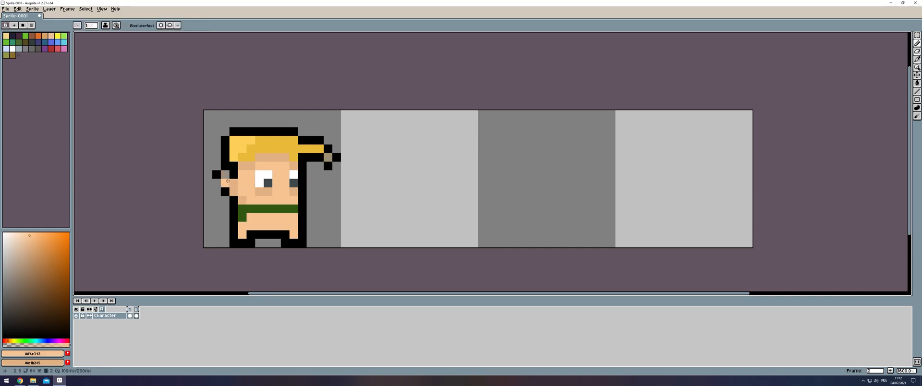
Fill the tunic with green and paint the boots brown, using colours sampled from the first frame
{"action": "left_click", "coordinate": [270, 223], "text": "alt"}
{"action": "right_click", "coordinate": [293, 234], "text": "alt"}
{"action": "key", "text": "Right"}
{"action": "left_click", "coordinate": [258, 234]}
{"action": "key", "text": "b"}
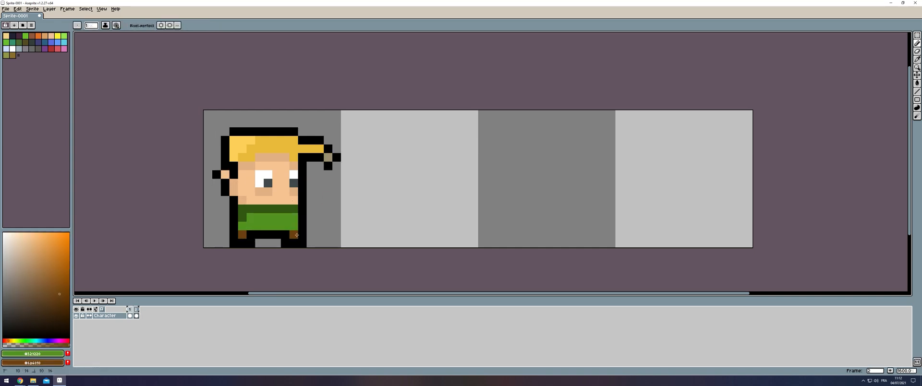
Paint the tip of the hero's ponytail yellow
{"action": "scroll", "coordinate": [379, 215], "scroll_direction": "down", "scroll_amount": 3}
{"action": "scroll", "coordinate": [363, 219], "scroll_direction": "up", "scroll_amount": 3}
{"action": "key", "text": "Right"}
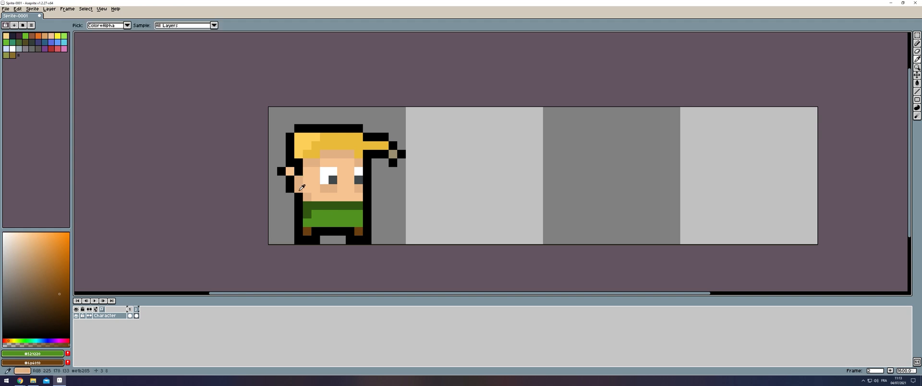
{"action": "left_click", "coordinate": [376, 146], "text": "alt"}
{"action": "left_click", "coordinate": [393, 155]}
Copy the hero from the first tile, paste it into the third tile and flip it horizontally
{"action": "scroll", "coordinate": [455, 162], "scroll_direction": "down", "scroll_amount": 2}
{"action": "left_click_drag", "start_coordinate": [239, 276], "coordinate": [135, 290]}
{"action": "key", "text": "m"}
{"action": "left_click_drag", "start_coordinate": [257, 149], "coordinate": [326, 218]}
{"action": "key", "text": "ctrl+c"}
{"action": "key", "text": "ctrl+v"}
{"action": "key", "text": "shift+Right"}
{"action": "key", "text": "shift+Right"}
{"action": "key", "text": "shift+h"}
{"action": "key", "text": "Return"}
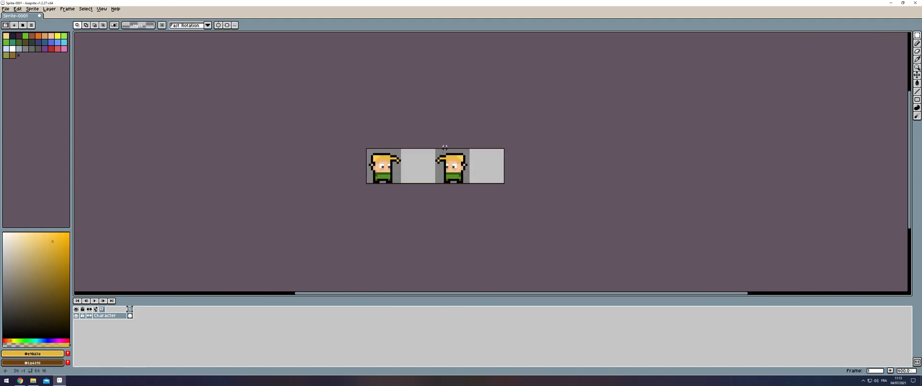
Repaint the mirrored hero's hair so the light yellow highlight sits on the ponytail side
{"action": "scroll", "coordinate": [394, 186], "scroll_direction": "up", "scroll_amount": 3}
{"action": "key", "text": "b"}
{"action": "left_click", "coordinate": [414, 157], "text": "alt"}
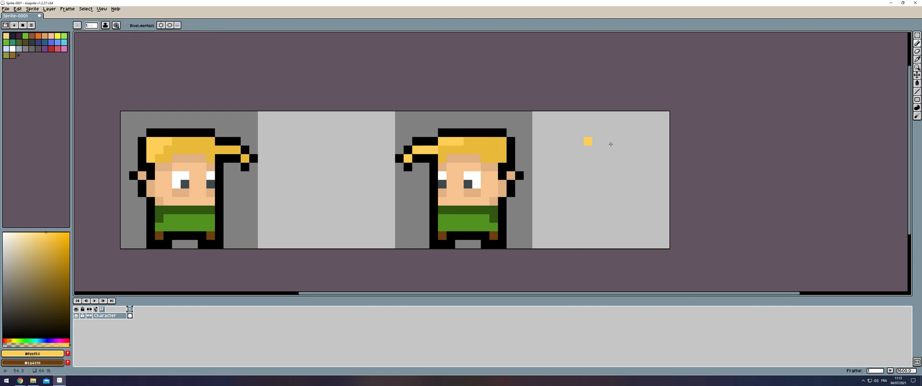
{"action": "left_click_drag", "start_coordinate": [611, 144], "coordinate": [662, 154]}
{"action": "scroll", "coordinate": [539, 148], "scroll_direction": "up", "scroll_amount": 1}
{"action": "left_click_drag", "start_coordinate": [535, 153], "coordinate": [552, 152]}
Mix a darker yellow, e0a81a, and shade the hair of both heroes with it
{"action": "left_click", "coordinate": [566, 181], "text": "alt"}
{"action": "key", "text": "F4"}
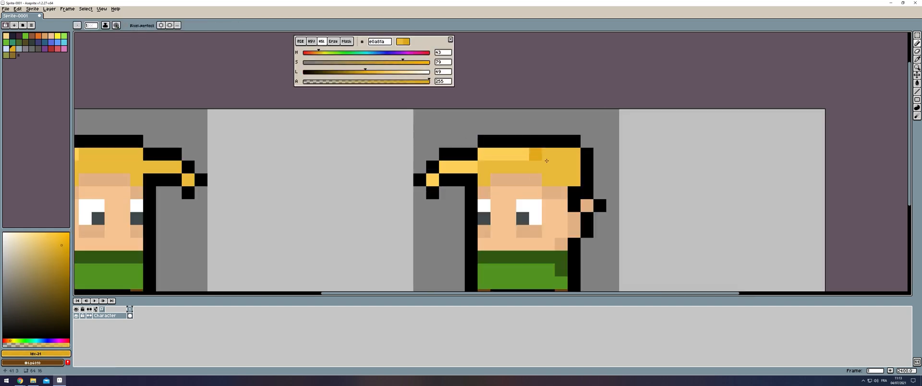
{"action": "left_click", "coordinate": [485, 180]}
{"action": "scroll", "coordinate": [567, 164], "scroll_direction": "down", "scroll_amount": 6}
{"action": "left_click_drag", "start_coordinate": [584, 163], "coordinate": [396, 192]}
{"action": "scroll", "coordinate": [301, 190], "scroll_direction": "up", "scroll_amount": 6}
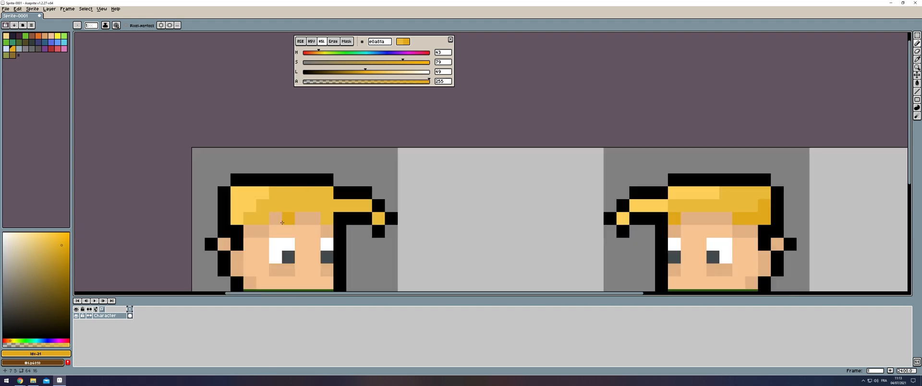
{"action": "scroll", "coordinate": [397, 189], "scroll_direction": "down", "scroll_amount": 5}
{"action": "scroll", "coordinate": [444, 179], "scroll_direction": "up", "scroll_amount": 1}
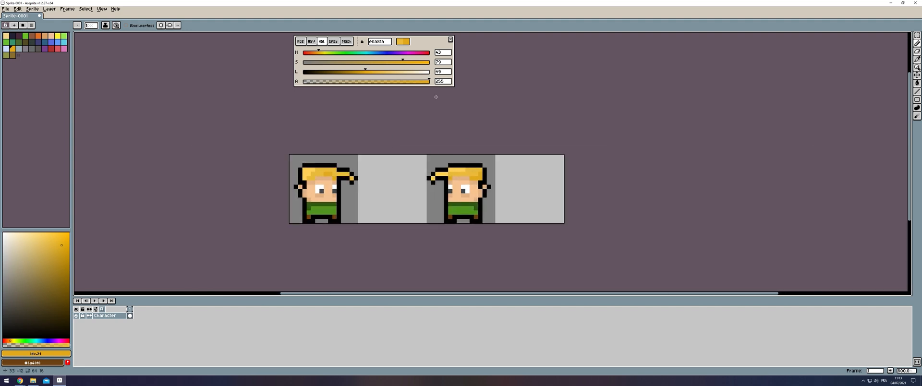
Duplicate the first tile's hero into the second tile and move the mirrored hero to the fourth tile
{"action": "left_click", "coordinate": [917, 36]}
{"action": "double_click", "coordinate": [303, 189]}
{"action": "left_click_drag", "start_coordinate": [301, 184], "coordinate": [370, 184]}
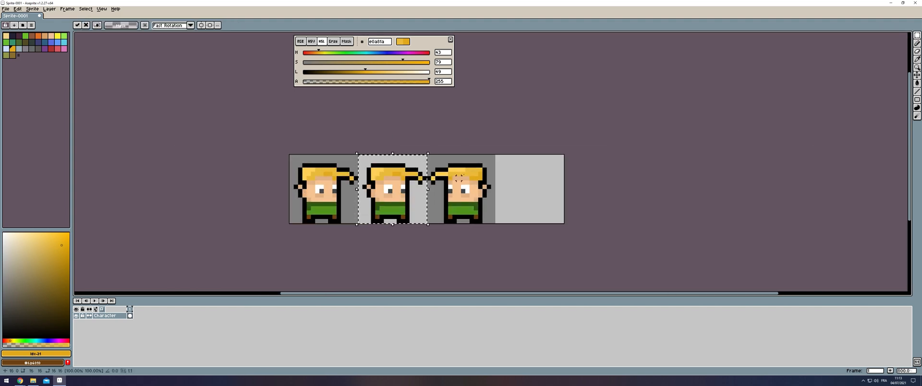
{"action": "double_click", "coordinate": [456, 187]}
{"action": "left_click_drag", "start_coordinate": [457, 187], "coordinate": [525, 187]}
{"action": "left_click", "coordinate": [472, 140]}
Shade the right end of the first hero's tunic and shift the eyes one pixel left
{"action": "scroll", "coordinate": [330, 196], "scroll_direction": "up", "scroll_amount": 3}
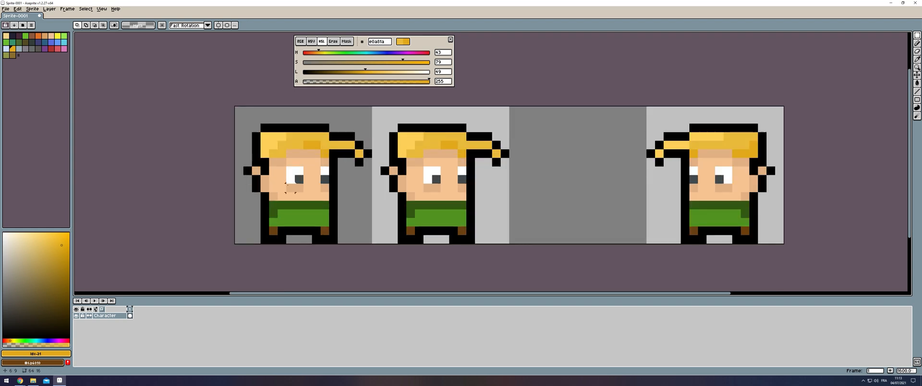
{"action": "key", "text": "b"}
{"action": "left_click", "coordinate": [292, 215], "text": "alt"}
{"action": "left_click", "coordinate": [917, 35]}
{"action": "left_click_drag", "start_coordinate": [290, 161], "coordinate": [345, 191]}
{"action": "key", "text": "Left"}
{"action": "key", "text": "ctrl+d"}
Complete the first hero's right eye with white and dark grey pixels to make it front-facing
{"action": "key", "text": "b"}
{"action": "left_click", "coordinate": [333, 165], "text": "alt"}
{"action": "left_click", "coordinate": [343, 164]}
{"action": "left_click", "coordinate": [332, 176], "text": "alt"}
{"action": "left_click", "coordinate": [344, 177]}
{"action": "left_click", "coordinate": [333, 189], "text": "alt"}
{"action": "left_click", "coordinate": [343, 164], "text": "alt"}
{"action": "left_click", "coordinate": [343, 177]}
{"action": "scroll", "coordinate": [428, 154], "scroll_direction": "down", "scroll_amount": 4}
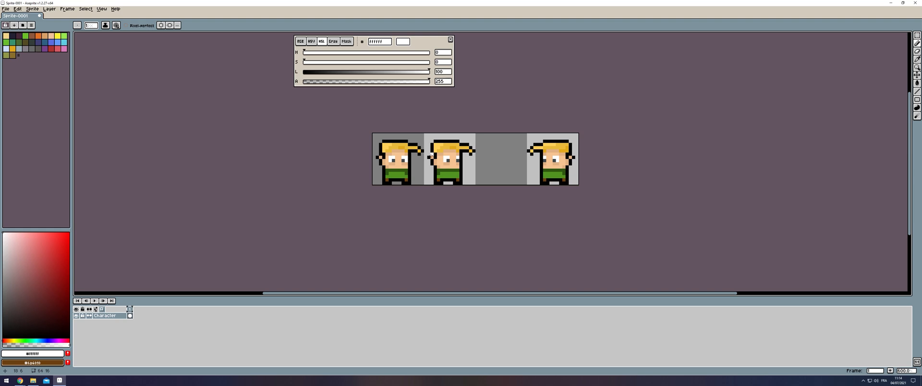
Remove the first hero's protruding ear and extend the skin and black outline along that side of the face
{"action": "scroll", "coordinate": [393, 152], "scroll_direction": "up", "scroll_amount": 4}
{"action": "left_click", "coordinate": [355, 170], "text": "alt"}
{"action": "left_click", "coordinate": [342, 170]}
{"action": "right_click", "coordinate": [330, 170]}
{"action": "left_click_drag", "start_coordinate": [356, 157], "coordinate": [356, 170]}
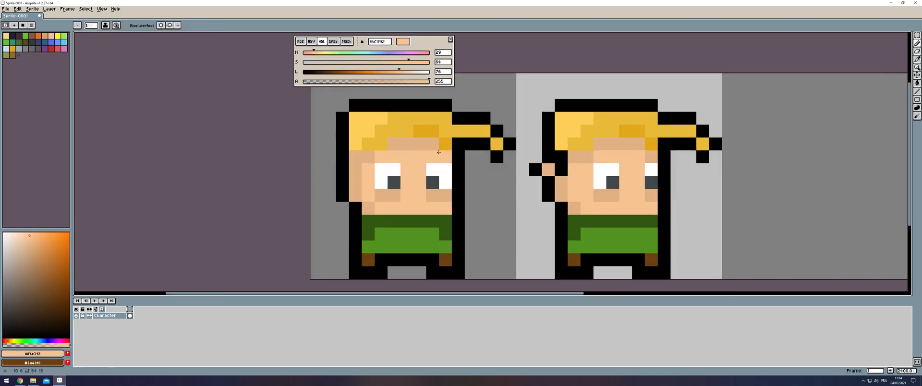
Reshape the first hero's ponytail into a short yellow lock hanging beside the head with a black outline
{"action": "scroll", "coordinate": [468, 169], "scroll_direction": "down", "scroll_amount": 2}
{"action": "scroll", "coordinate": [456, 161], "scroll_direction": "up", "scroll_amount": 1}
{"action": "right_click", "coordinate": [492, 159]}
{"action": "left_click", "coordinate": [475, 148], "text": "alt"}
{"action": "left_click_drag", "start_coordinate": [466, 157], "coordinate": [476, 164]}
{"action": "left_click", "coordinate": [484, 160], "text": "alt"}
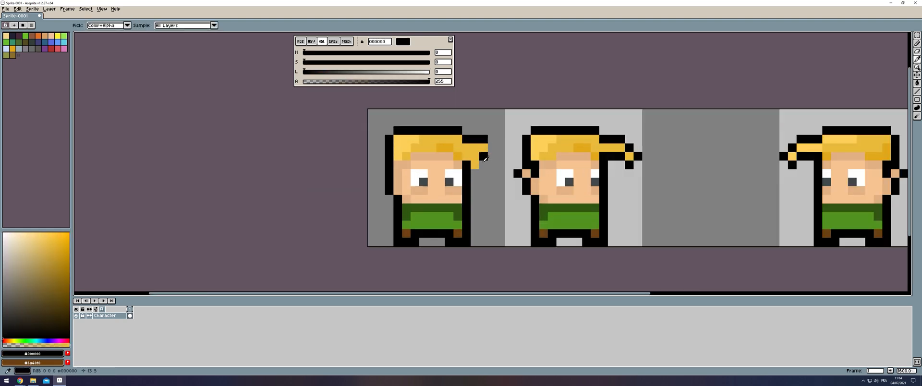
{"action": "scroll", "coordinate": [485, 159], "scroll_direction": "down", "scroll_amount": 4}
{"action": "scroll", "coordinate": [515, 147], "scroll_direction": "up", "scroll_amount": 2}
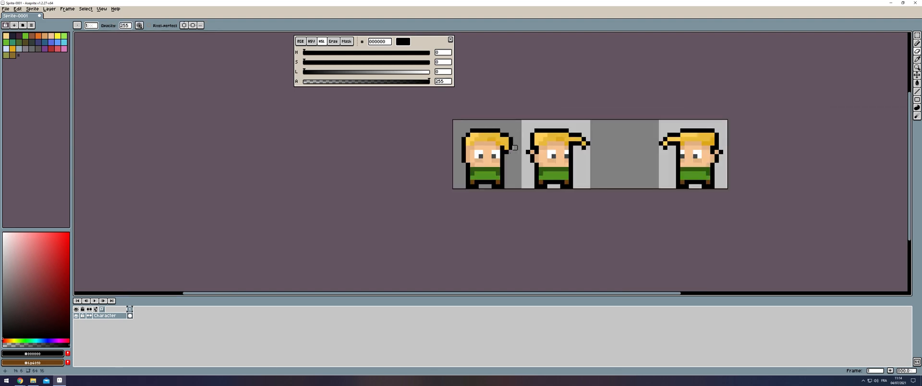
Widen the first hero's brown boots to two pixels each and sample the collar's dark green
{"action": "scroll", "coordinate": [492, 166], "scroll_direction": "up", "scroll_amount": 3}
{"action": "left_click", "coordinate": [510, 213], "text": "alt"}
{"action": "scroll", "coordinate": [532, 182], "scroll_direction": "down", "scroll_amount": 5}
{"action": "left_click_drag", "start_coordinate": [532, 179], "coordinate": [470, 186]}
{"action": "scroll", "coordinate": [468, 185], "scroll_direction": "up", "scroll_amount": 4}
{"action": "left_click", "coordinate": [456, 192], "text": "alt"}
{"action": "scroll", "coordinate": [450, 186], "scroll_direction": "down", "scroll_amount": 3}
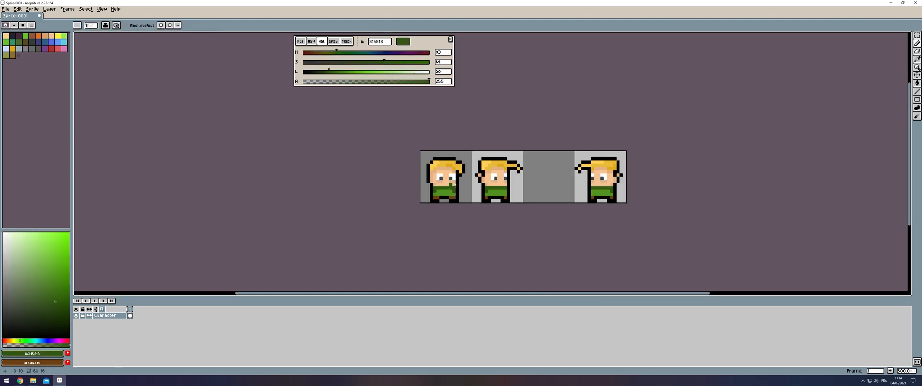
Select the front-facing hero's eyes and move them one pixel left
{"action": "scroll", "coordinate": [456, 186], "scroll_direction": "up", "scroll_amount": 3}
{"action": "key", "text": "w"}
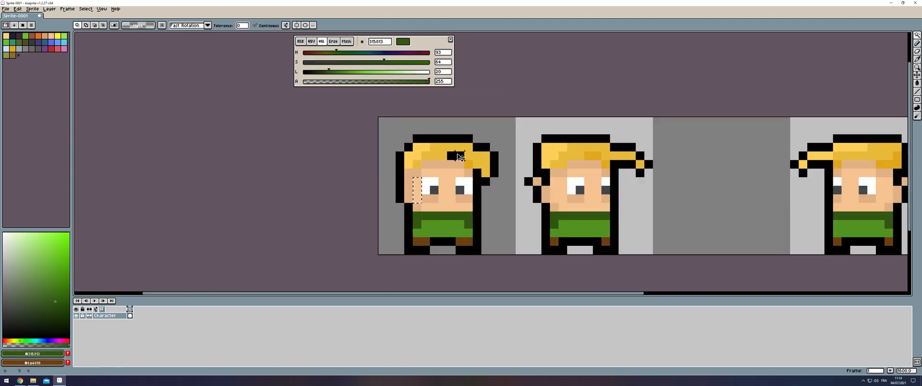
{"action": "left_click_drag", "start_coordinate": [425, 181], "coordinate": [469, 199]}
{"action": "key", "text": "Left"}
{"action": "scroll", "coordinate": [475, 199], "scroll_direction": "up", "scroll_amount": 1}
Fill the gap beside the right eye with the darker skin tone and touch up the face with light skin
{"action": "key", "text": "b"}
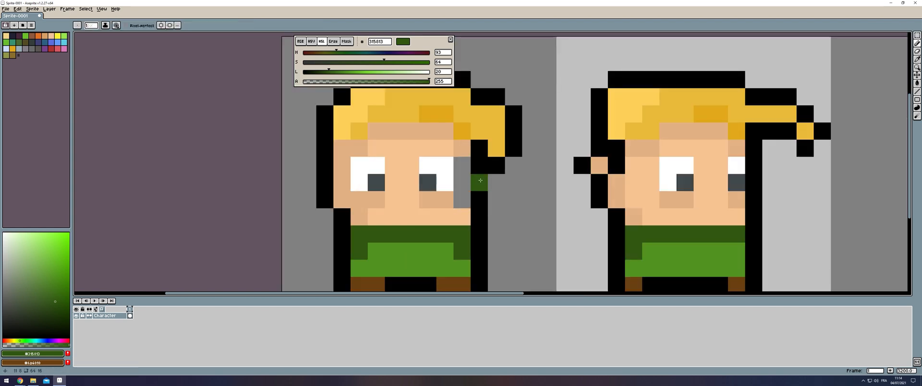
{"action": "left_click", "coordinate": [464, 150], "text": "alt"}
{"action": "left_click_drag", "start_coordinate": [463, 164], "coordinate": [464, 200]}
{"action": "left_click", "coordinate": [462, 217]}
{"action": "scroll", "coordinate": [463, 220], "scroll_direction": "down", "scroll_amount": 2}
{"action": "scroll", "coordinate": [464, 203], "scroll_direction": "up", "scroll_amount": 1}
{"action": "left_click", "coordinate": [433, 205], "text": "alt"}
{"action": "left_click", "coordinate": [409, 203]}
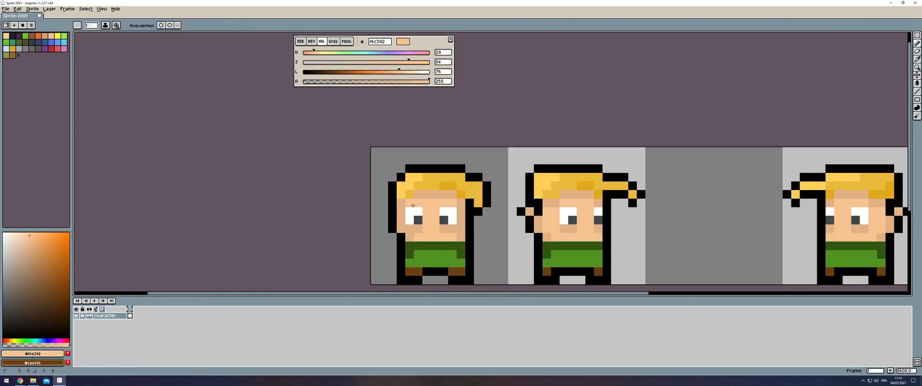
Remove the dark fringe shading on the front-facing hero and paint light yellow highlights on the hanging lock's side
{"action": "left_click", "coordinate": [417, 180], "text": "alt"}
{"action": "left_click", "coordinate": [459, 187], "text": "alt"}
{"action": "scroll", "coordinate": [459, 192], "scroll_direction": "up", "scroll_amount": 1}
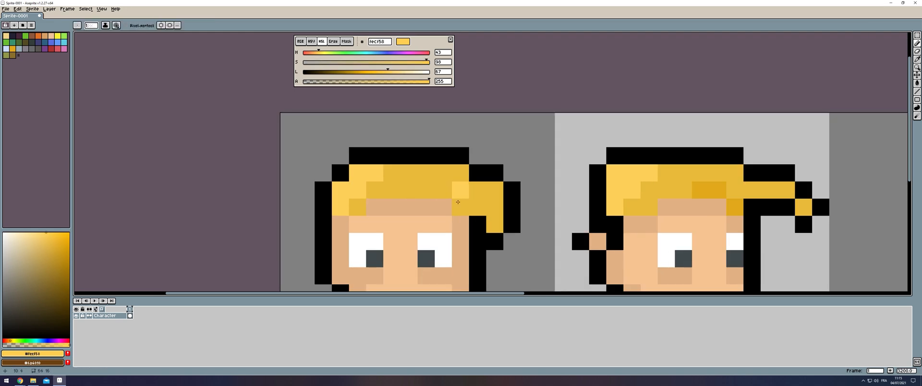
{"action": "scroll", "coordinate": [475, 199], "scroll_direction": "down", "scroll_amount": 1}
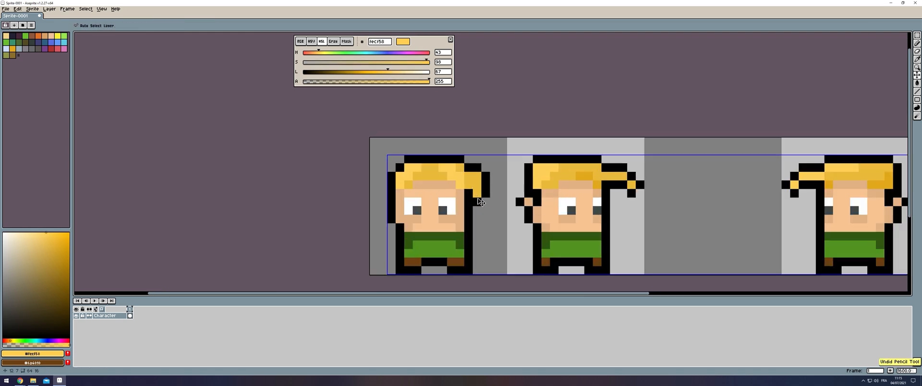
{"action": "scroll", "coordinate": [444, 220], "scroll_direction": "down", "scroll_amount": 6}
{"action": "scroll", "coordinate": [508, 205], "scroll_direction": "up", "scroll_amount": 6}
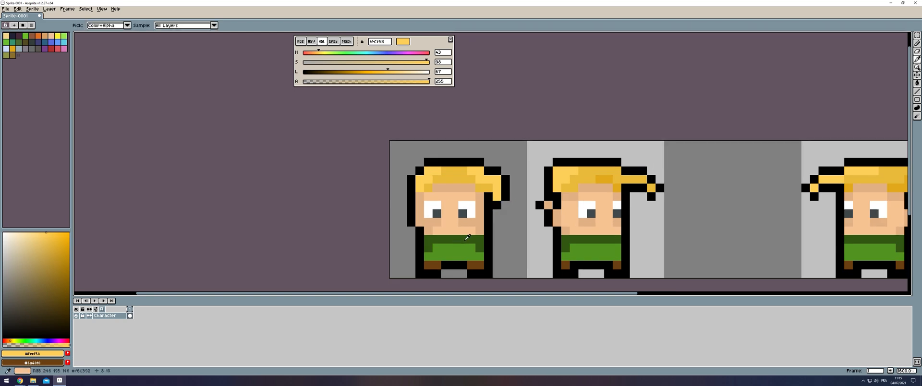
Replace the front-facing hero's right half with a horizontally flipped copy of its left half
{"action": "left_click", "coordinate": [487, 236], "text": "alt"}
{"action": "scroll", "coordinate": [499, 221], "scroll_direction": "up", "scroll_amount": 1}
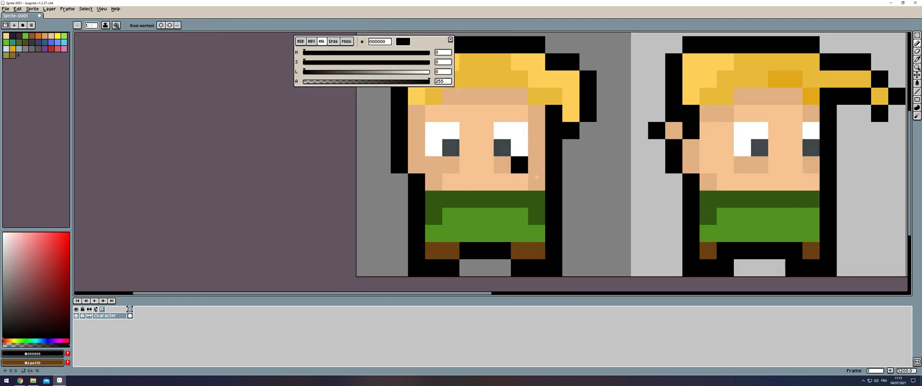
{"action": "scroll", "coordinate": [528, 192], "scroll_direction": "down", "scroll_amount": 1}
{"action": "key", "text": "m"}
{"action": "left_click_drag", "start_coordinate": [506, 119], "coordinate": [566, 248]}
{"action": "key", "text": "Delete"}
{"action": "mouse_move", "coordinate": [472, 169]}
{"action": "left_mouse_down"}
{"action": "mouse_move", "coordinate": [489, 246]}
{"action": "mouse_move", "coordinate": [537, 245]}
{"action": "left_mouse_up"}
{"action": "key", "text": "ctrl+c"}
{"action": "key", "text": "ctrl+v"}
{"action": "key", "text": "shift+h"}
{"action": "key", "text": "ctrl+d"}
Fill the gap down the middle of the front-facing hero with matching hair, skin, tunic and black outline colours
{"action": "key", "text": "b"}
{"action": "scroll", "coordinate": [490, 136], "scroll_direction": "up", "scroll_amount": 2}
{"action": "left_click", "coordinate": [505, 136]}
{"action": "left_click", "coordinate": [488, 152], "text": "alt"}
{"action": "mouse_move", "coordinate": [505, 150]}
{"action": "left_mouse_down"}
{"action": "mouse_move", "coordinate": [477, 183]}
{"action": "mouse_move", "coordinate": [504, 271]}
{"action": "left_mouse_up"}
{"action": "left_click", "coordinate": [488, 202], "text": "alt"}
{"action": "left_click_drag", "start_coordinate": [507, 230], "coordinate": [505, 139]}
{"action": "left_click", "coordinate": [487, 215], "text": "alt"}
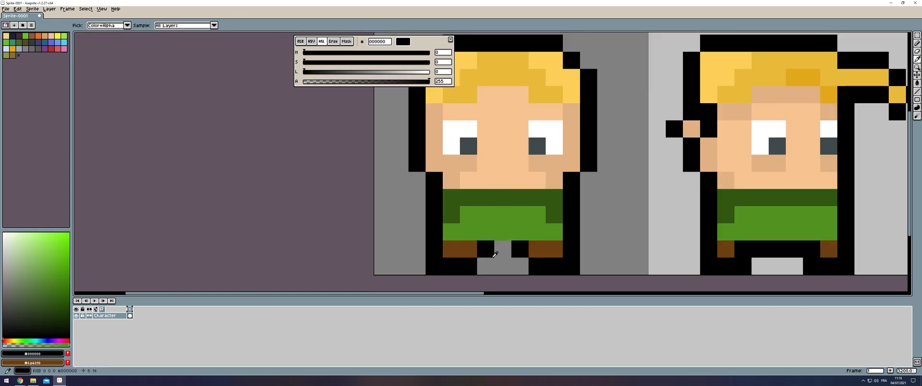
{"action": "scroll", "coordinate": [495, 254], "scroll_direction": "down", "scroll_amount": 6}
{"action": "scroll", "coordinate": [490, 189], "scroll_direction": "up", "scroll_amount": 1}
{"action": "scroll", "coordinate": [423, 188], "scroll_direction": "up", "scroll_amount": 3}
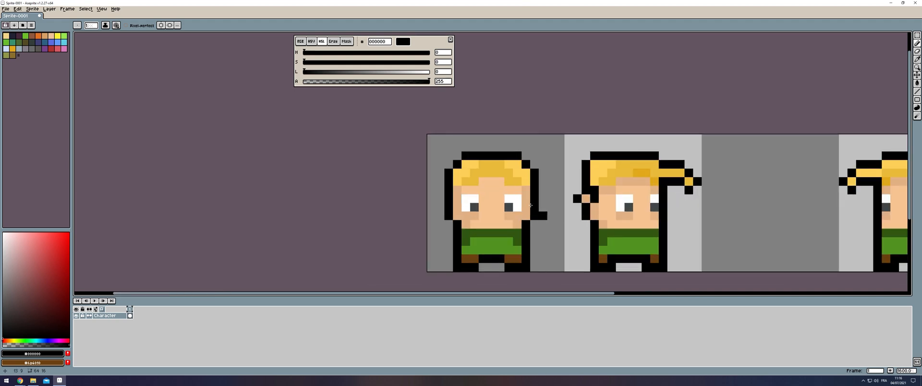
{"action": "left_click", "coordinate": [521, 215], "text": "alt"}
Copy the whole front-facing hero into the empty third cell between the two side-facing heroes
{"action": "scroll", "coordinate": [514, 190], "scroll_direction": "down", "scroll_amount": 3}
{"action": "key", "text": "m"}
{"action": "left_click_drag", "start_coordinate": [528, 159], "coordinate": [474, 212]}
{"action": "key", "text": "ctrl+c"}
{"action": "key", "text": "ctrl+v"}
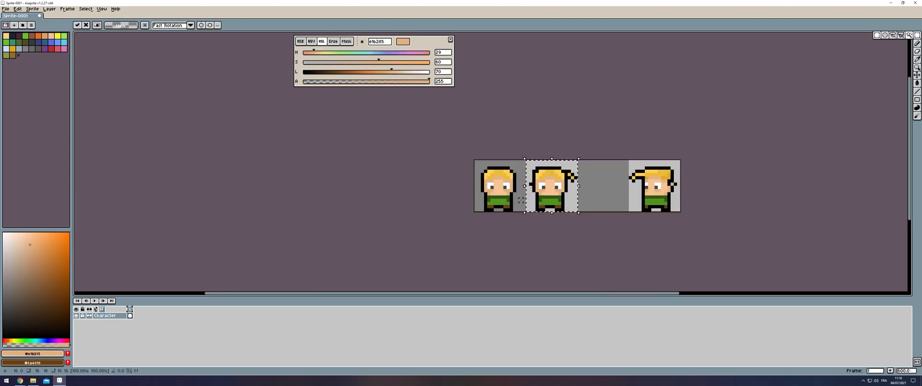
{"action": "left_click_drag", "start_coordinate": [501, 186], "coordinate": [603, 187]}
{"action": "left_click", "coordinate": [556, 112]}
Paint over the face of the hero in the third cell with the hair yellow e9ba3a to make a back view
{"action": "key", "text": "b"}
{"action": "scroll", "coordinate": [620, 173], "scroll_direction": "up", "scroll_amount": 5}
{"action": "left_click", "coordinate": [514, 161], "text": "alt"}
{"action": "mouse_move", "coordinate": [482, 188]}
{"action": "left_mouse_down"}
{"action": "mouse_move", "coordinate": [571, 187]}
{"action": "mouse_move", "coordinate": [466, 206]}
{"action": "mouse_move", "coordinate": [555, 227]}
{"action": "left_mouse_up"}
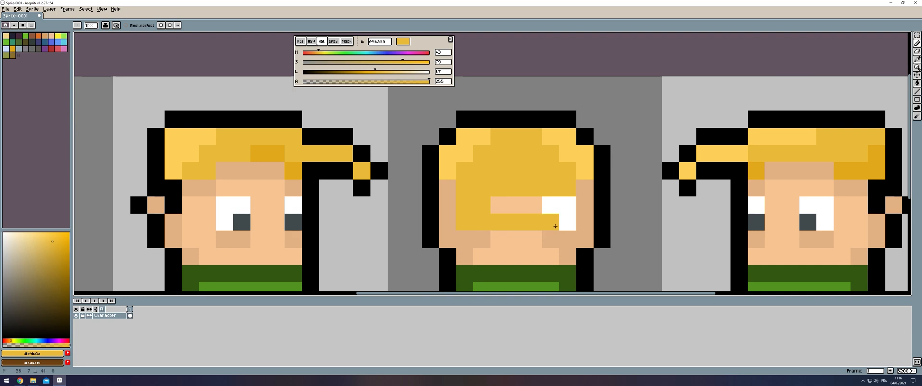
{"action": "left_click_drag", "start_coordinate": [470, 238], "coordinate": [567, 239]}
Shade the back-facing hero's hair with light yellow on the crown and darker yellow across the lower part
{"action": "scroll", "coordinate": [528, 215], "scroll_direction": "down", "scroll_amount": 5}
{"action": "scroll", "coordinate": [518, 206], "scroll_direction": "up", "scroll_amount": 5}
{"action": "left_click", "coordinate": [512, 194], "text": "alt"}
{"action": "left_click_drag", "start_coordinate": [513, 197], "coordinate": [555, 207]}
{"action": "left_click_drag", "start_coordinate": [508, 224], "coordinate": [494, 244]}
{"action": "left_click", "coordinate": [538, 227], "text": "alt"}
{"action": "mouse_move", "coordinate": [546, 211]}
{"action": "left_mouse_down"}
{"action": "mouse_move", "coordinate": [581, 214]}
{"action": "mouse_move", "coordinate": [551, 235]}
{"action": "left_mouse_up"}
{"action": "scroll", "coordinate": [537, 204], "scroll_direction": "down", "scroll_amount": 4}
{"action": "scroll", "coordinate": [513, 212], "scroll_direction": "up", "scroll_amount": 2}
{"action": "left_click", "coordinate": [460, 199], "text": "alt"}
{"action": "scroll", "coordinate": [597, 229], "scroll_direction": "down", "scroll_amount": 1}
{"action": "left_click", "coordinate": [558, 215], "text": "alt"}
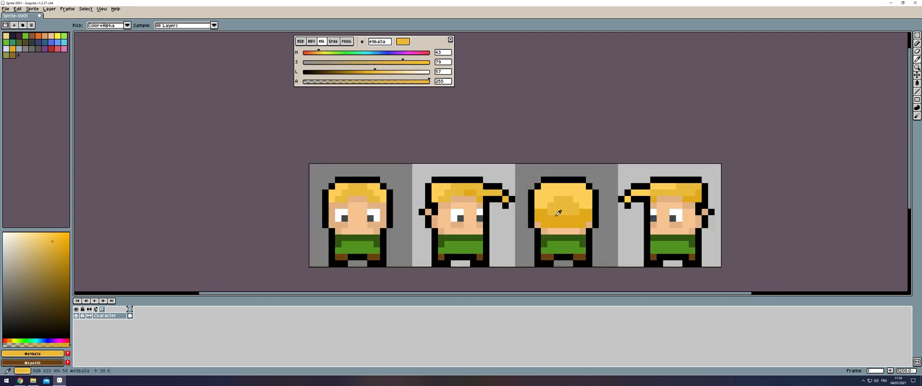
Touch up the yellow shading at the edges of the back-facing hero's hair and undo the last stroke
{"action": "left_click_drag", "start_coordinate": [577, 202], "coordinate": [587, 205]}
{"action": "scroll", "coordinate": [558, 207], "scroll_direction": "down", "scroll_amount": 5}
{"action": "scroll", "coordinate": [572, 217], "scroll_direction": "up", "scroll_amount": 5}
{"action": "left_click", "coordinate": [531, 226], "text": "alt"}
{"action": "scroll", "coordinate": [529, 208], "scroll_direction": "down", "scroll_amount": 4}
{"action": "scroll", "coordinate": [542, 207], "scroll_direction": "up", "scroll_amount": 1}
{"action": "scroll", "coordinate": [523, 222], "scroll_direction": "up", "scroll_amount": 5}
{"action": "left_click", "coordinate": [513, 216], "text": "alt"}
{"action": "scroll", "coordinate": [583, 204], "scroll_direction": "down", "scroll_amount": 4}
{"action": "key", "text": "ctrl+z"}
{"action": "mouse_move", "coordinate": [528, 204]}
{"action": "left_mouse_down"}
{"action": "mouse_move", "coordinate": [556, 204]}
{"action": "mouse_move", "coordinate": [448, 209]}
{"action": "left_mouse_up"}
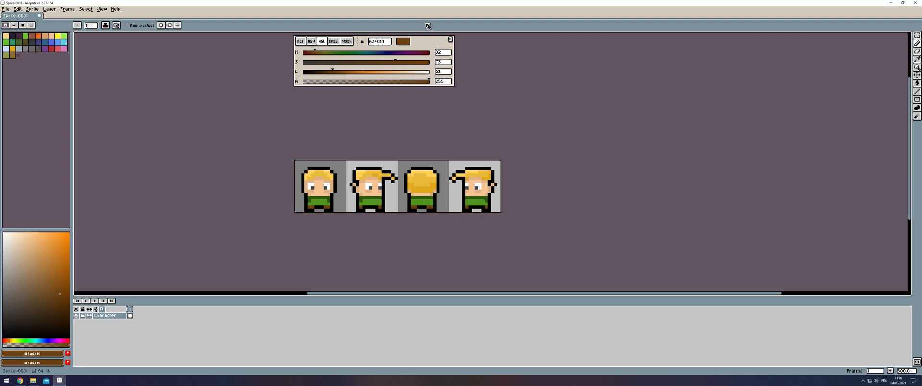
Close the floating colour editor and open the file commands for the sprite sheet
{"action": "left_click", "coordinate": [450, 40]}
{"action": "left_click_drag", "start_coordinate": [235, 238], "coordinate": [267, 214]}
{"action": "left_click", "coordinate": [5, 9]}
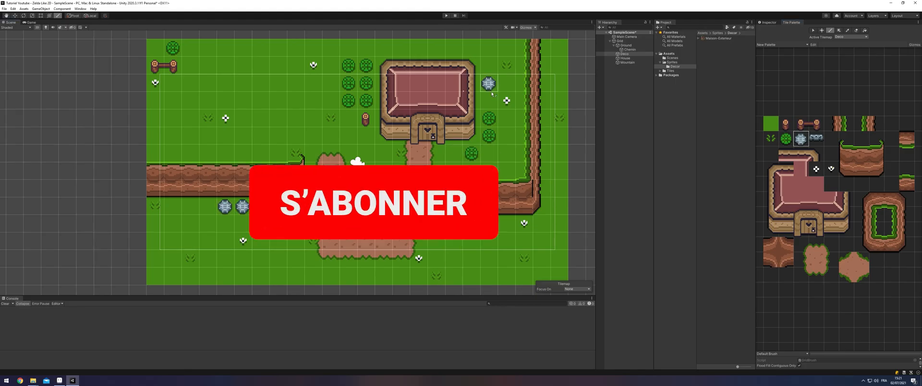
Switch to Unity and place three grey rocks on the grass between the house's roof and the eastern cliff
{"action": "left_click", "coordinate": [488, 66]}
{"action": "left_click", "coordinate": [489, 48]}
{"action": "left_click", "coordinate": [454, 48]}
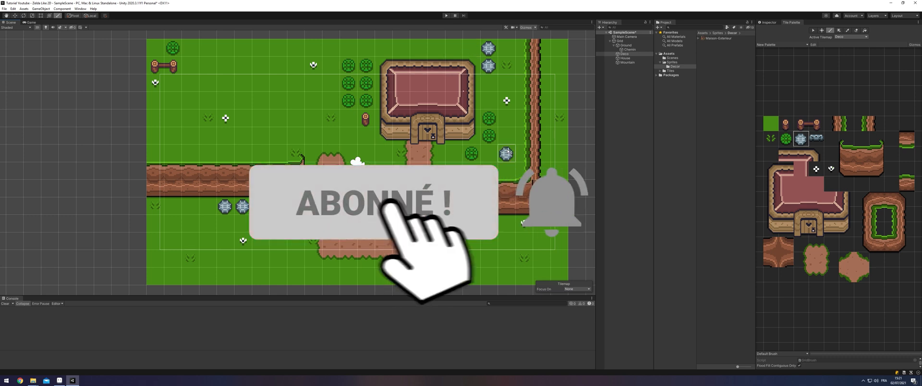
{"action": "scroll", "coordinate": [385, 138], "scroll_direction": "down", "scroll_amount": 3}
{"action": "scroll", "coordinate": [414, 120], "scroll_direction": "up", "scroll_amount": 3}
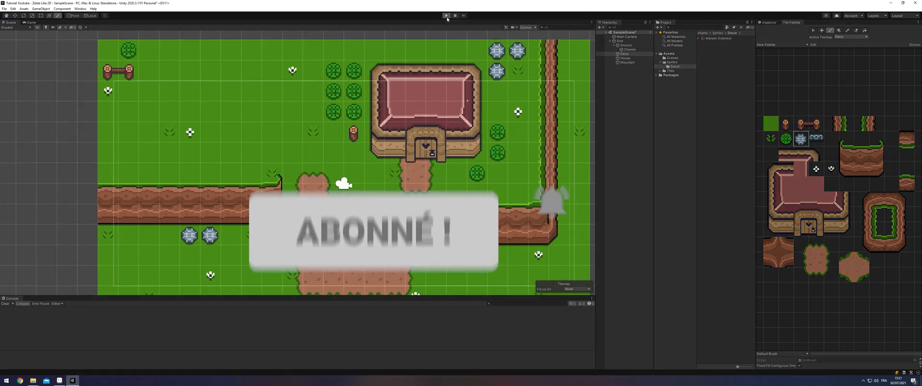